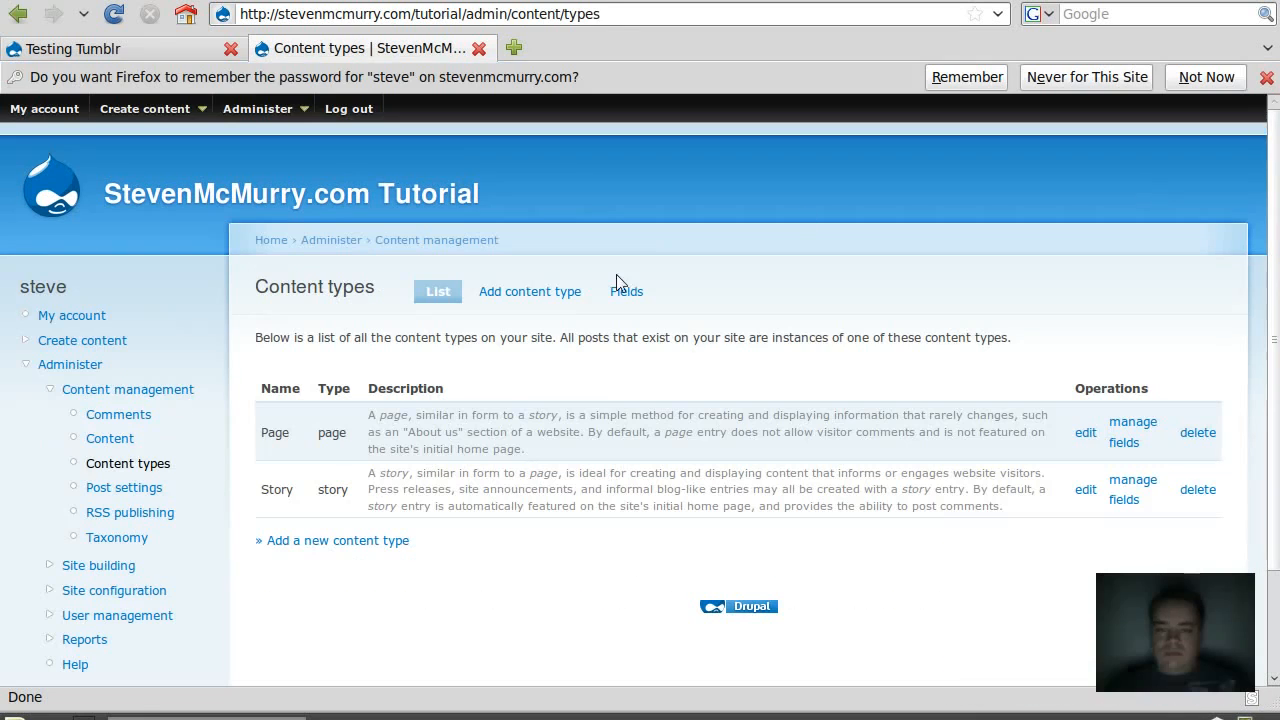
# - Start a new content type with the name Photo Gallery and the machine-readable type photo_gallery
pyautogui.click(552, 295)
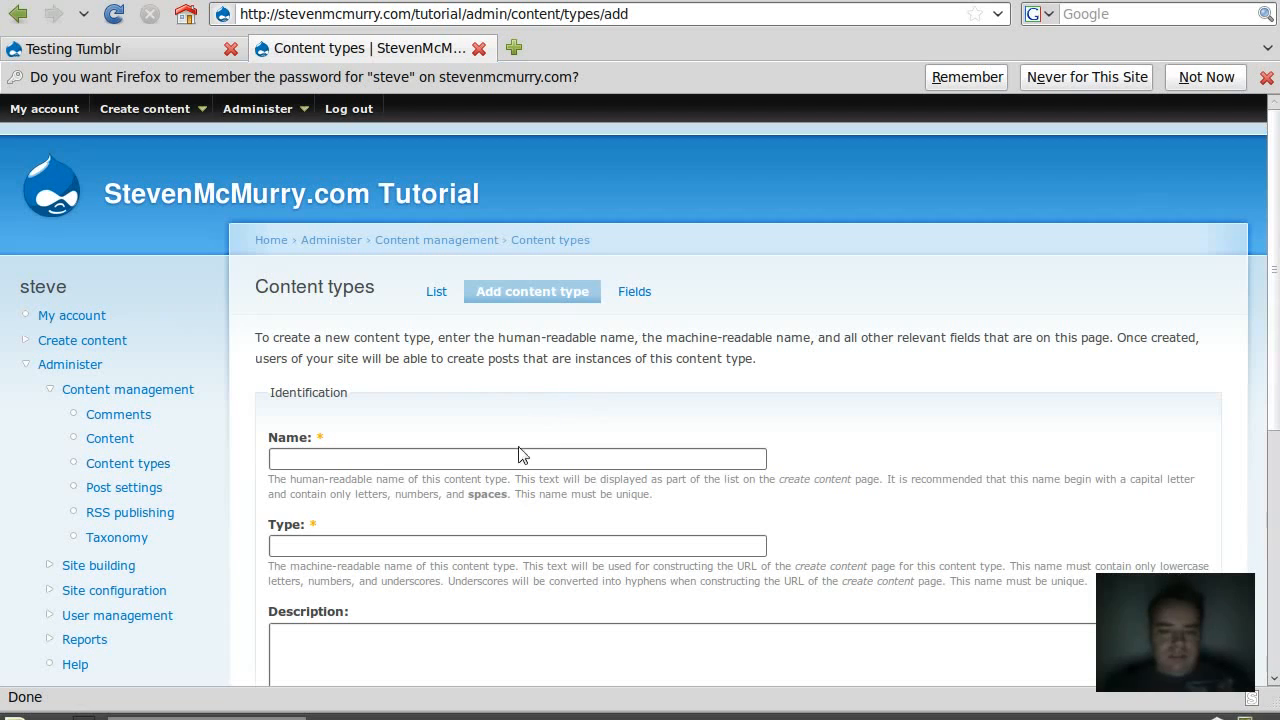
pyautogui.click(519, 455)
pyautogui.write('P')
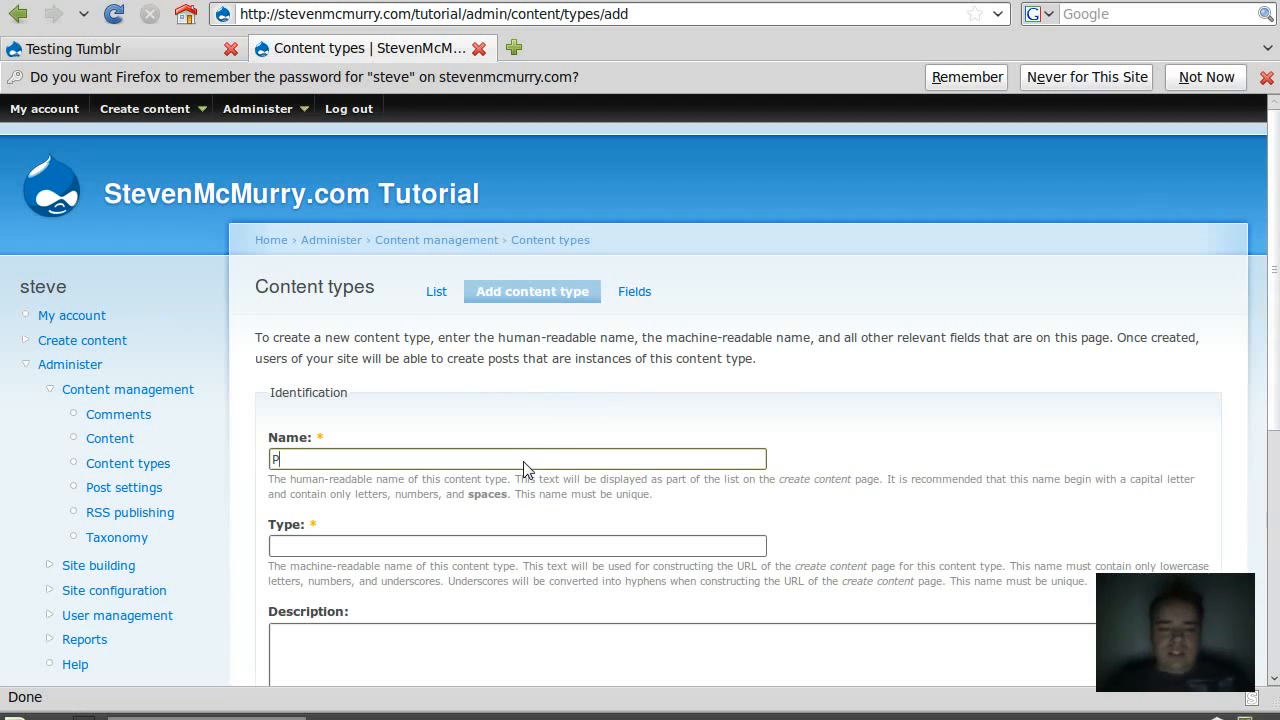
pyautogui.write('hoto Gallery')
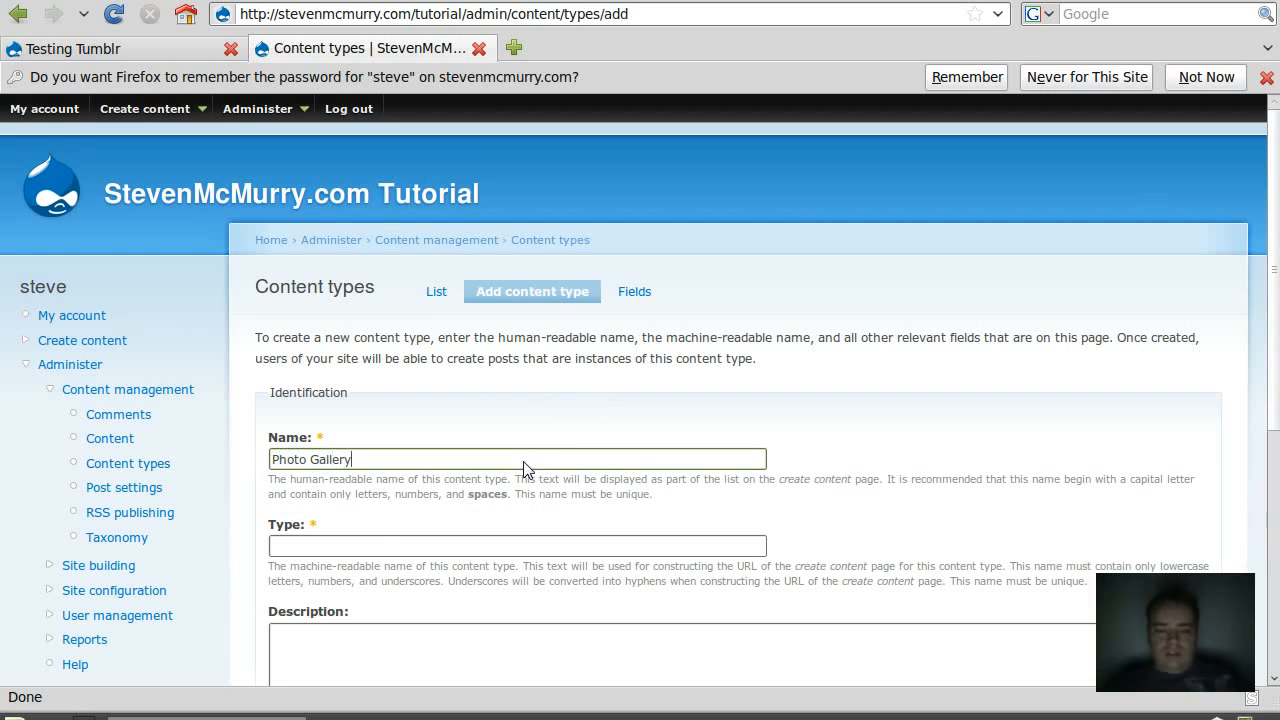
pyautogui.press('Tab')
pyautogui.write('photo_ga')
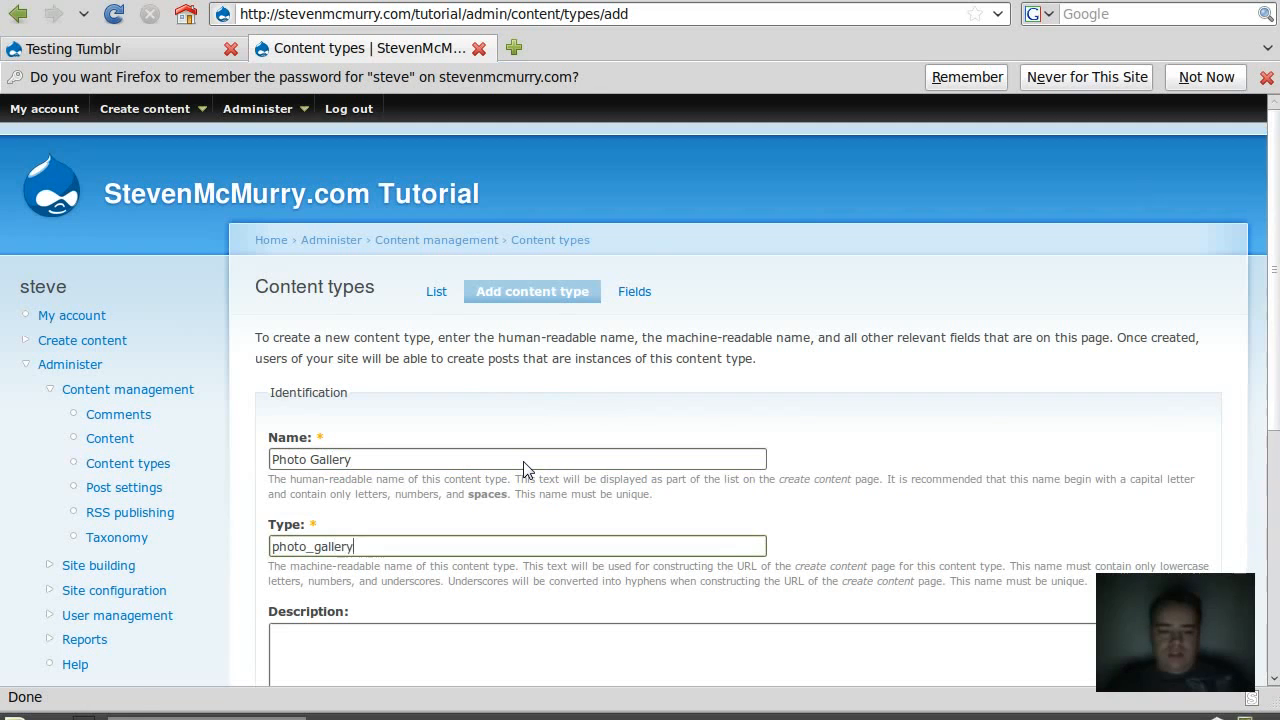
pyautogui.write('llery')
# - Omit the body field from the new content type by clearing its label in the submission form settings
pyautogui.press('Tab')
pyautogui.press('Tab')
pyautogui.scroll(-4, 526, 469)
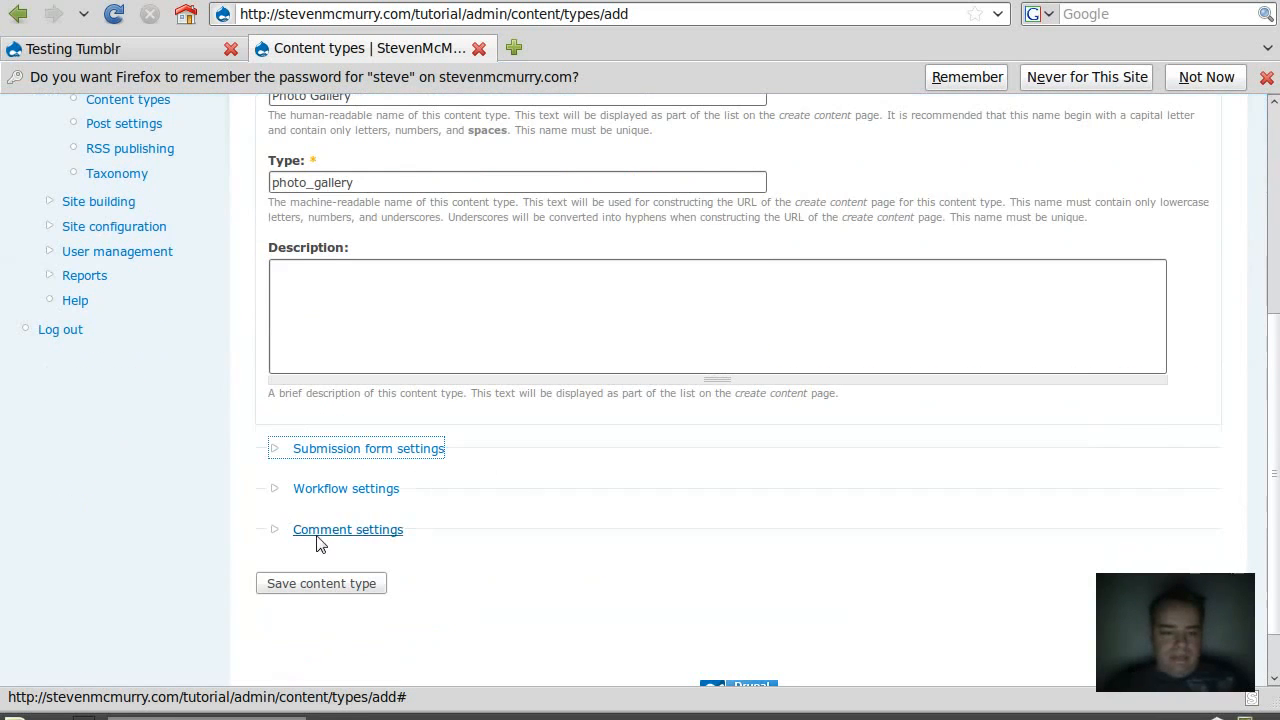
pyautogui.click(351, 450)
pyautogui.press('Tab')
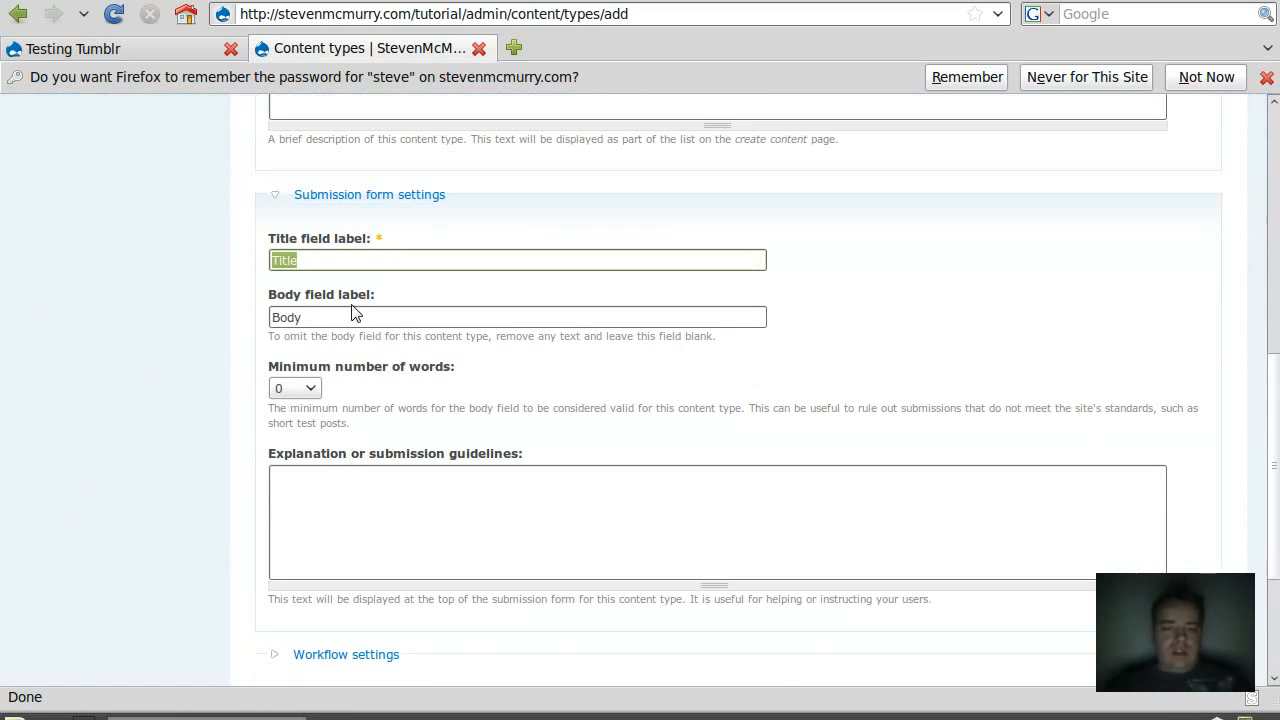
pyautogui.press('Tab')
pyautogui.press('BackSpace')
pyautogui.scroll(-3, 280, 371)
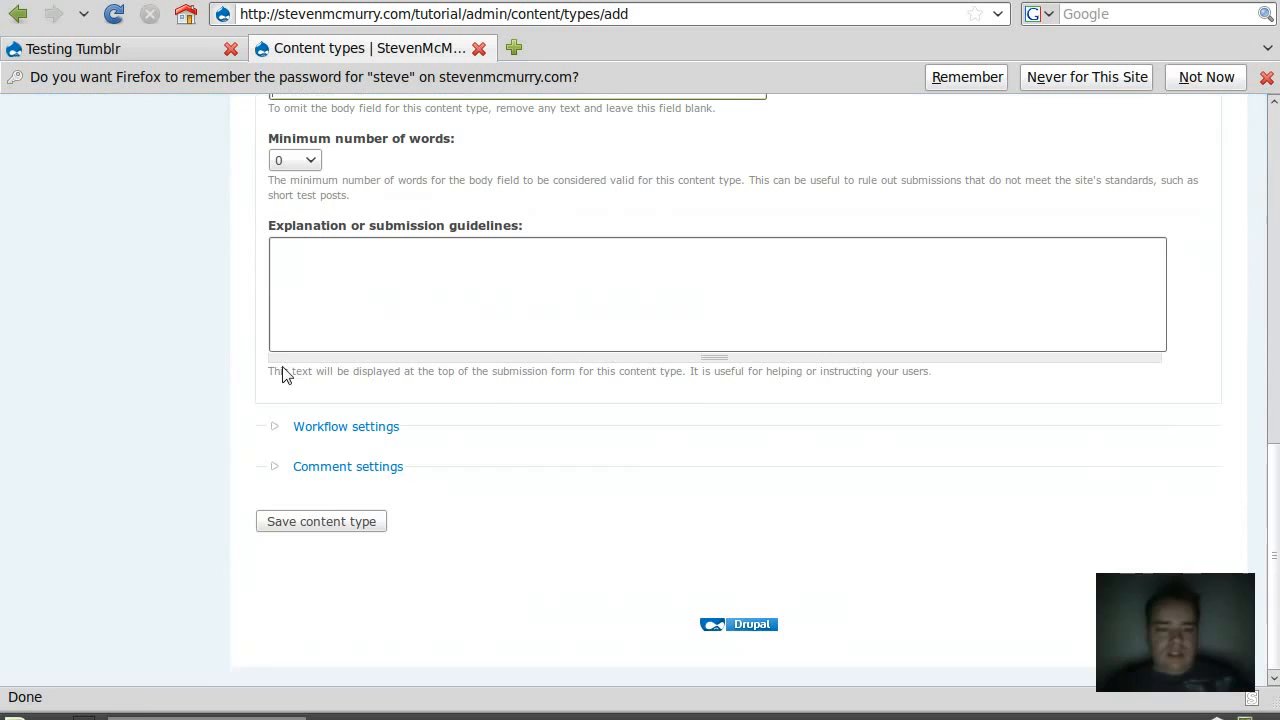
# - Keep Published and Promoted to front page as the default workflow options and save the content type
pyautogui.click(378, 432)
pyautogui.click(279, 521)
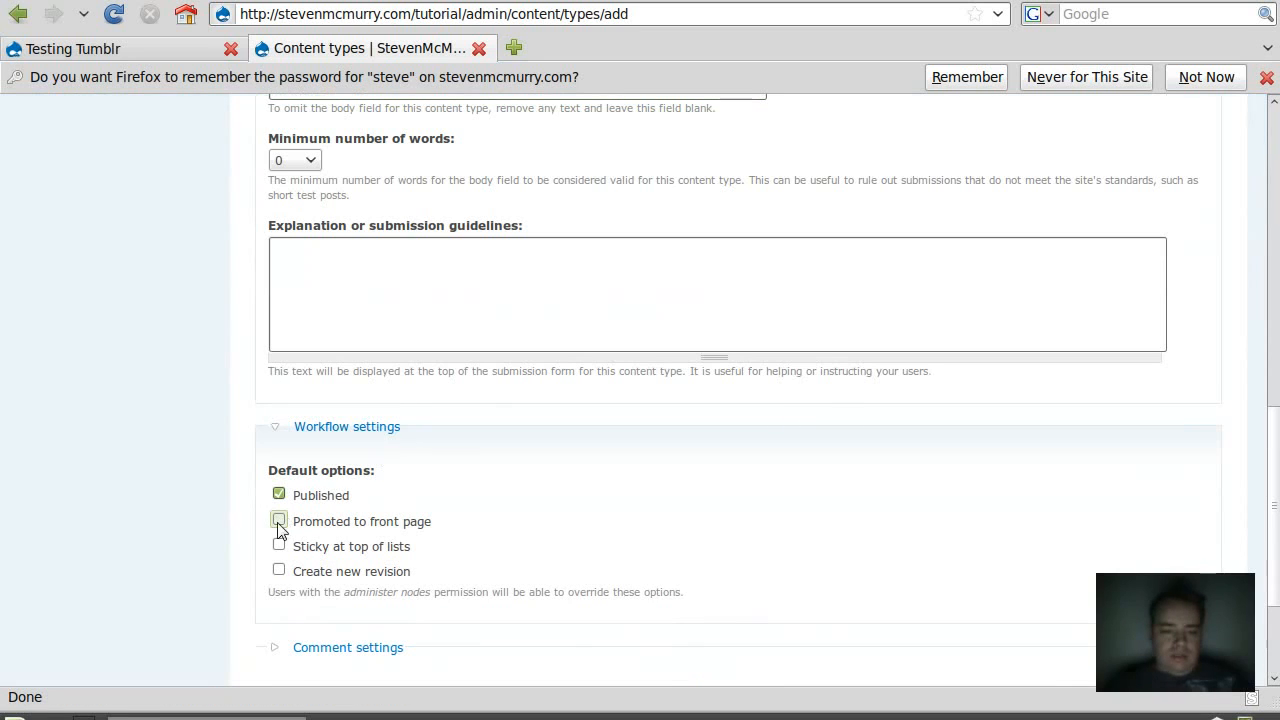
pyautogui.scroll(-1, 245, 510)
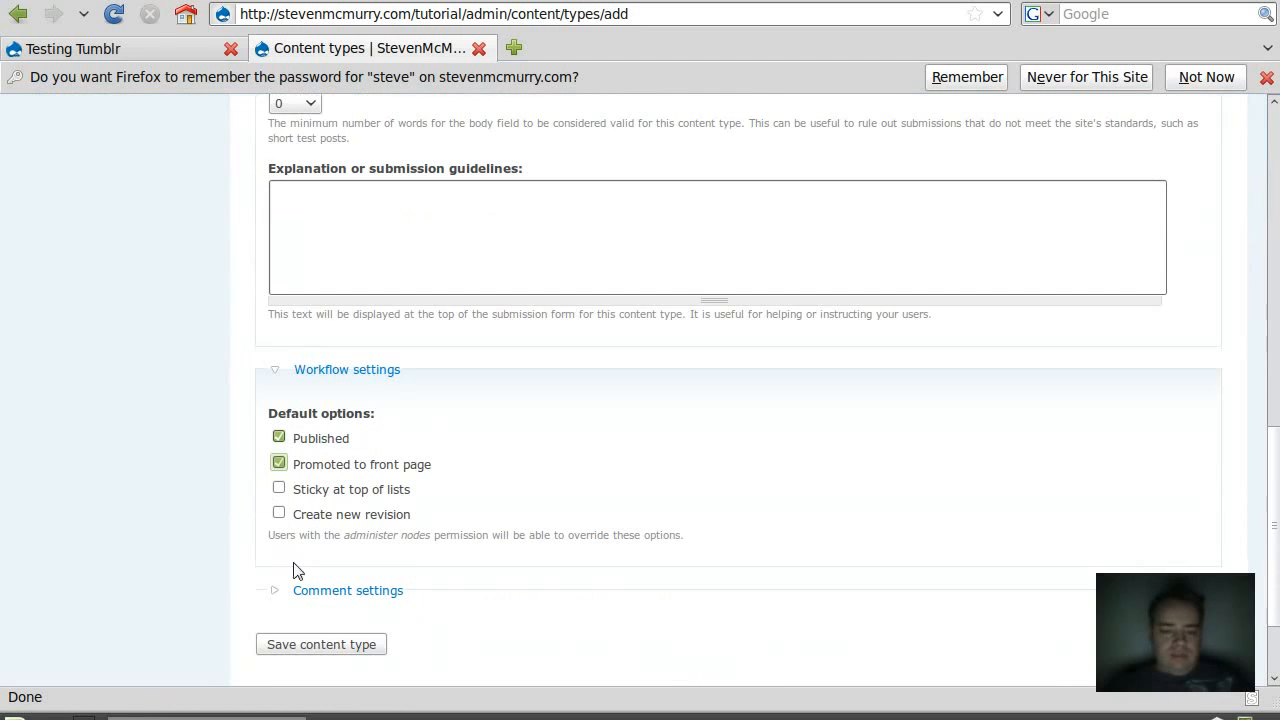
pyautogui.click(340, 646)
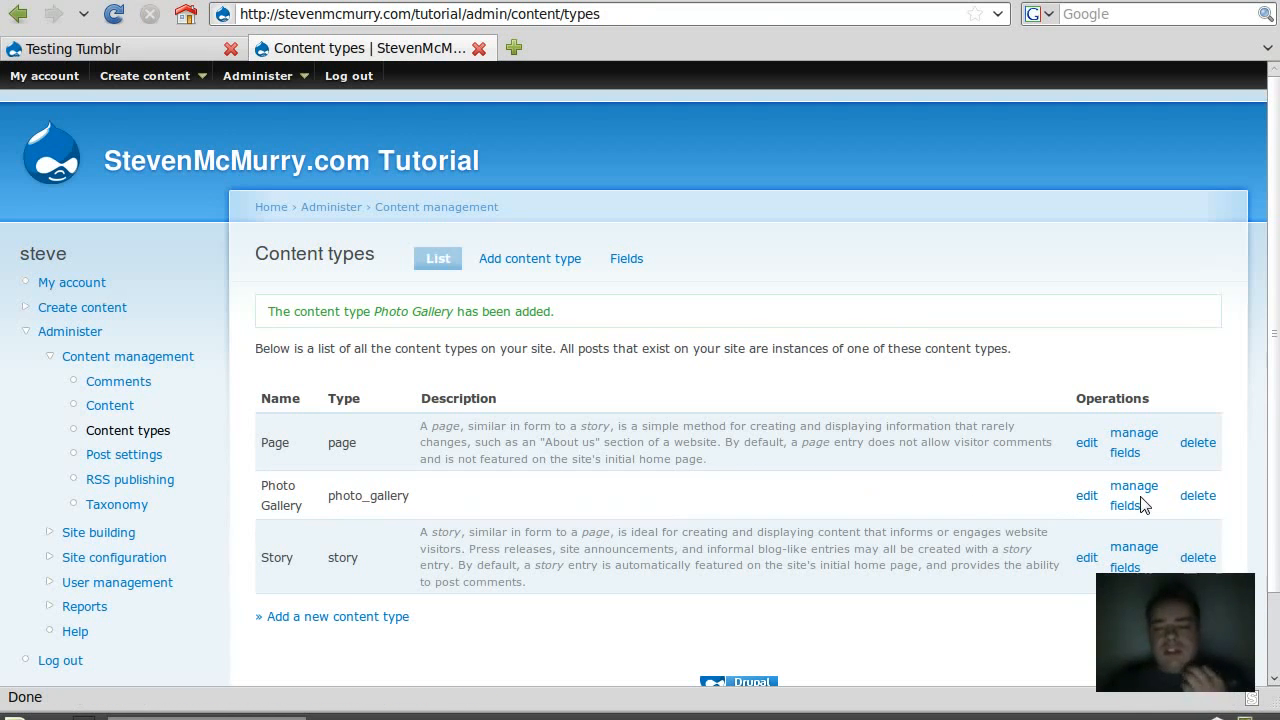
# - For a new field on the Photo Gallery content type, choose the File field type with the Image widget
pyautogui.click(1136, 496)
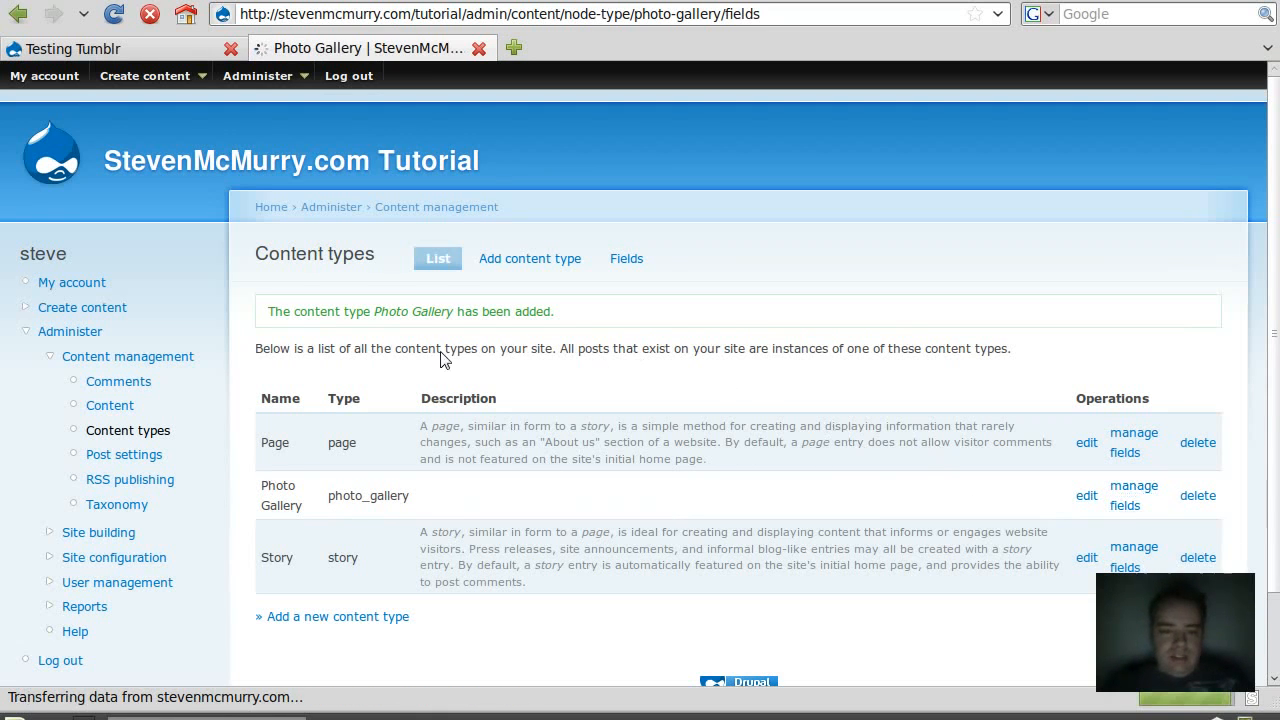
pyautogui.scroll(-3, 375, 440)
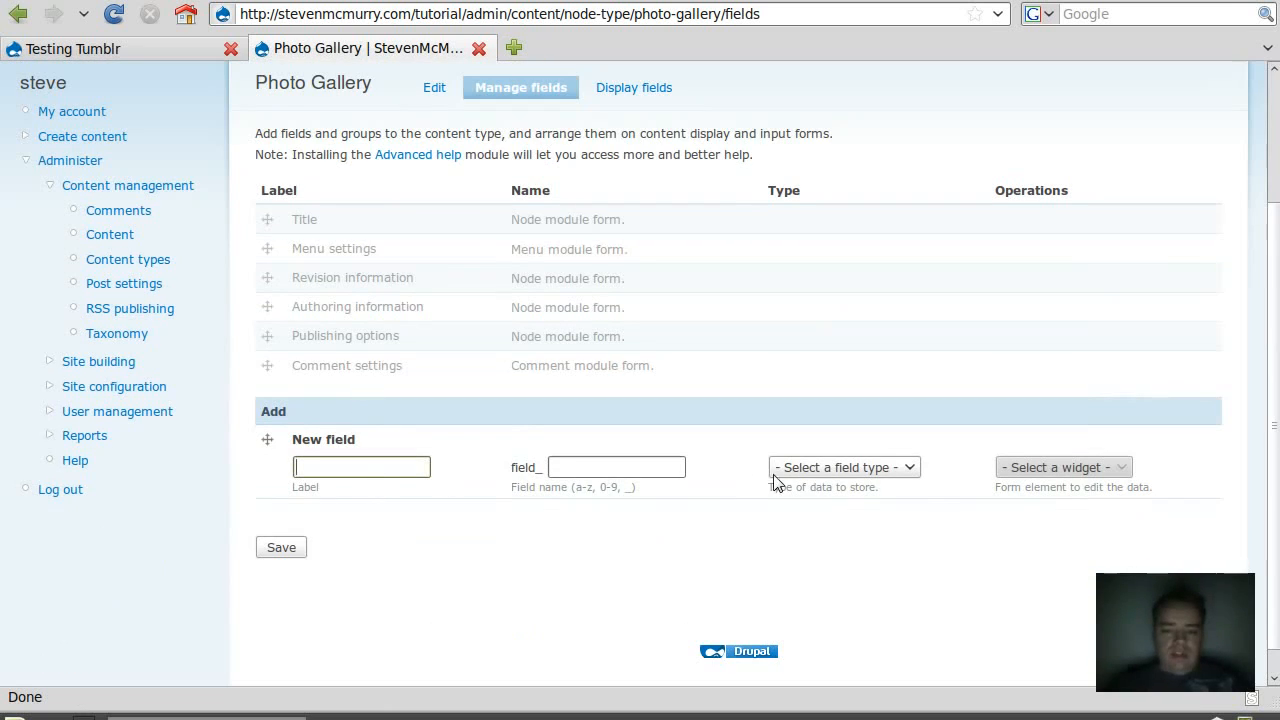
pyautogui.click(810, 466)
pyautogui.click(812, 506)
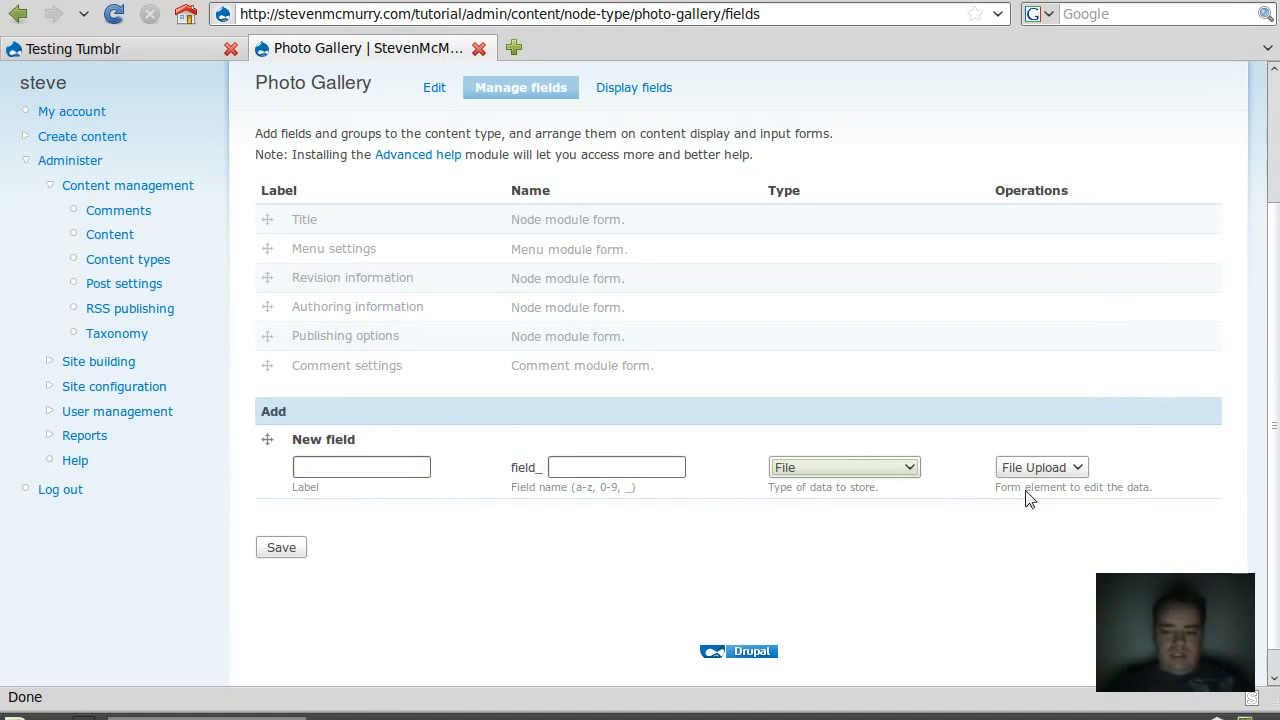
pyautogui.click(1037, 471)
pyautogui.click(1039, 504)
# - Label the new field Photo, name it photogallery_photo, and save it
pyautogui.click(400, 464)
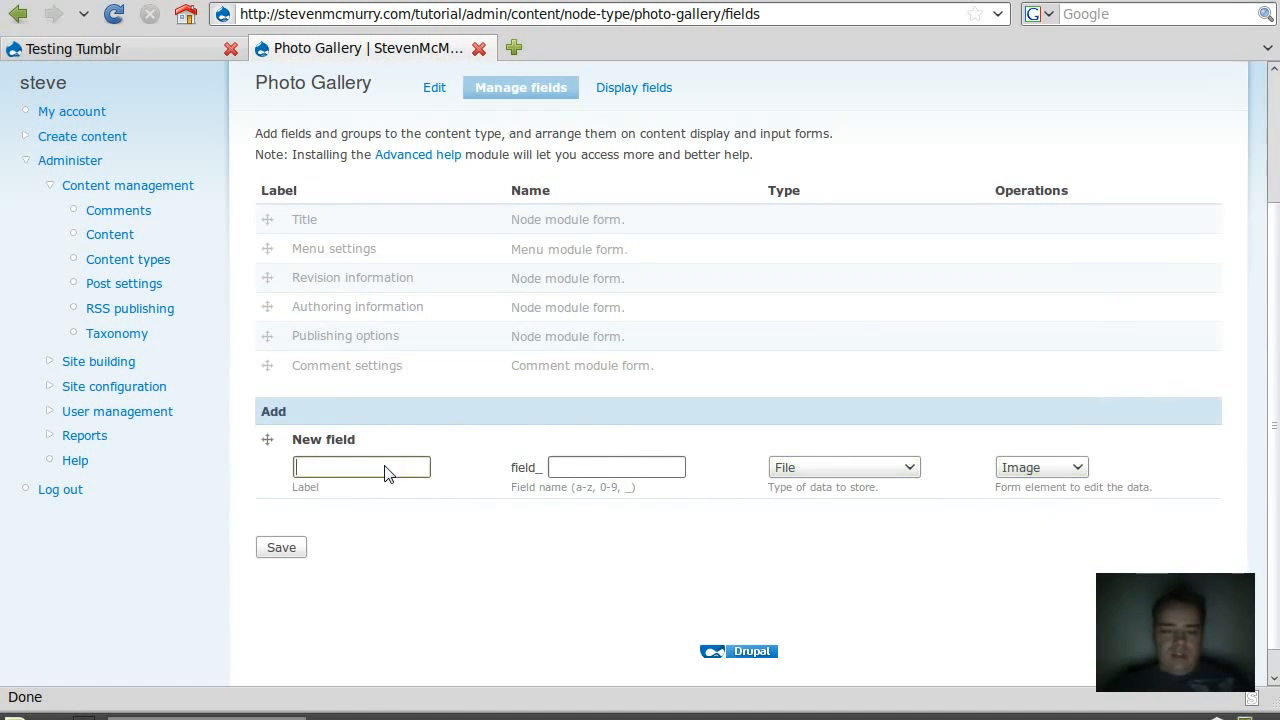
pyautogui.write('Photo')
pyautogui.press('Tab')
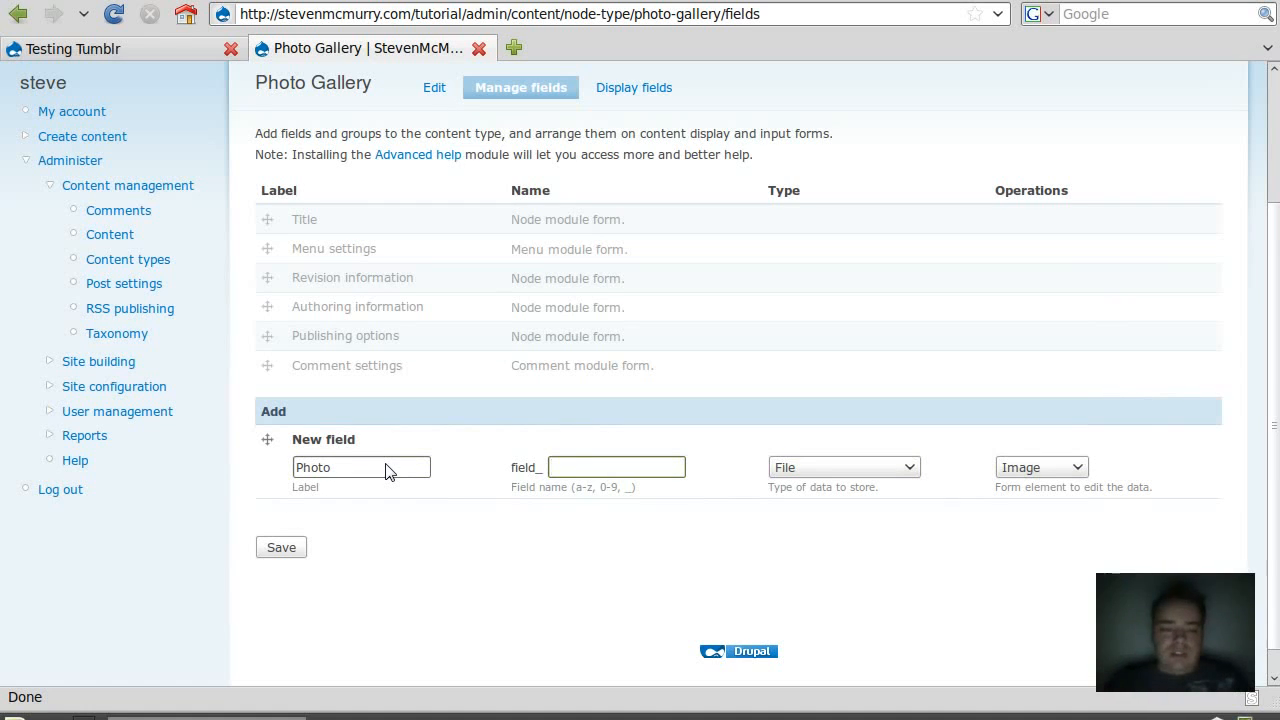
pyautogui.write('photo_')
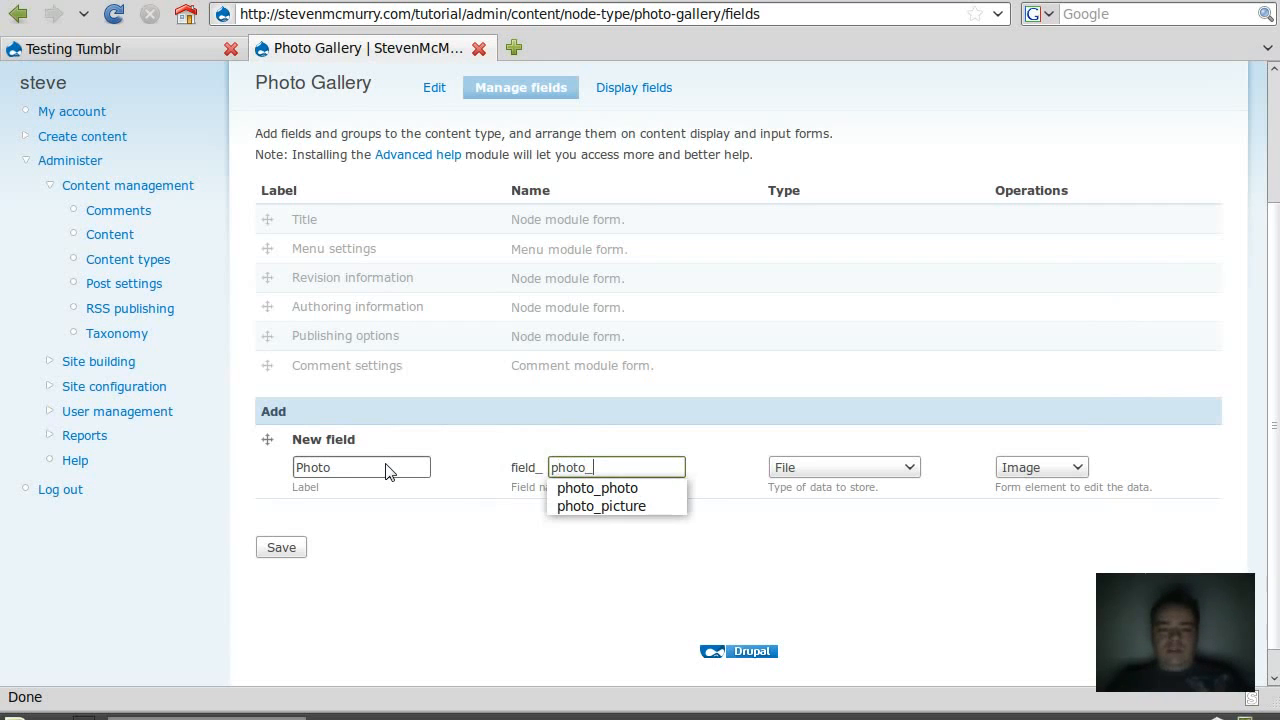
pyautogui.press('BackSpace')
pyautogui.write('al')
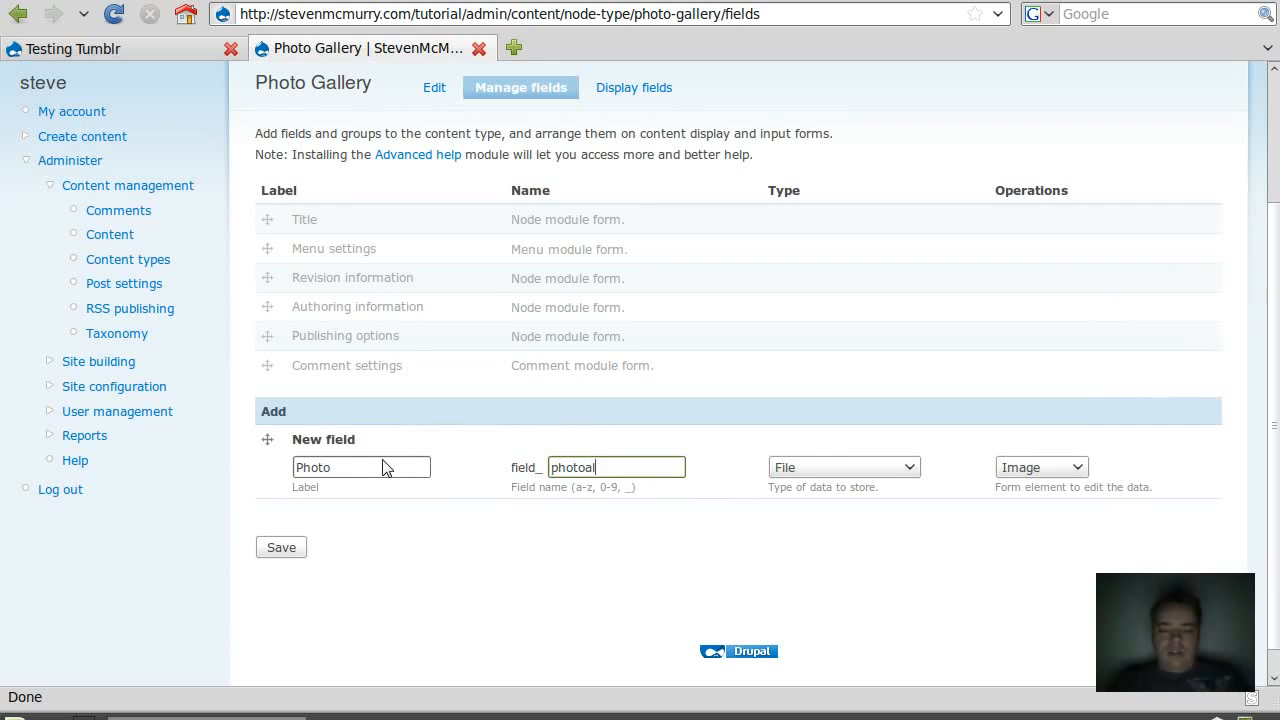
pyautogui.press('BackSpace')
pyautogui.press('BackSpace')
pyautogui.write('gallery_photo')
pyautogui.click(282, 555)
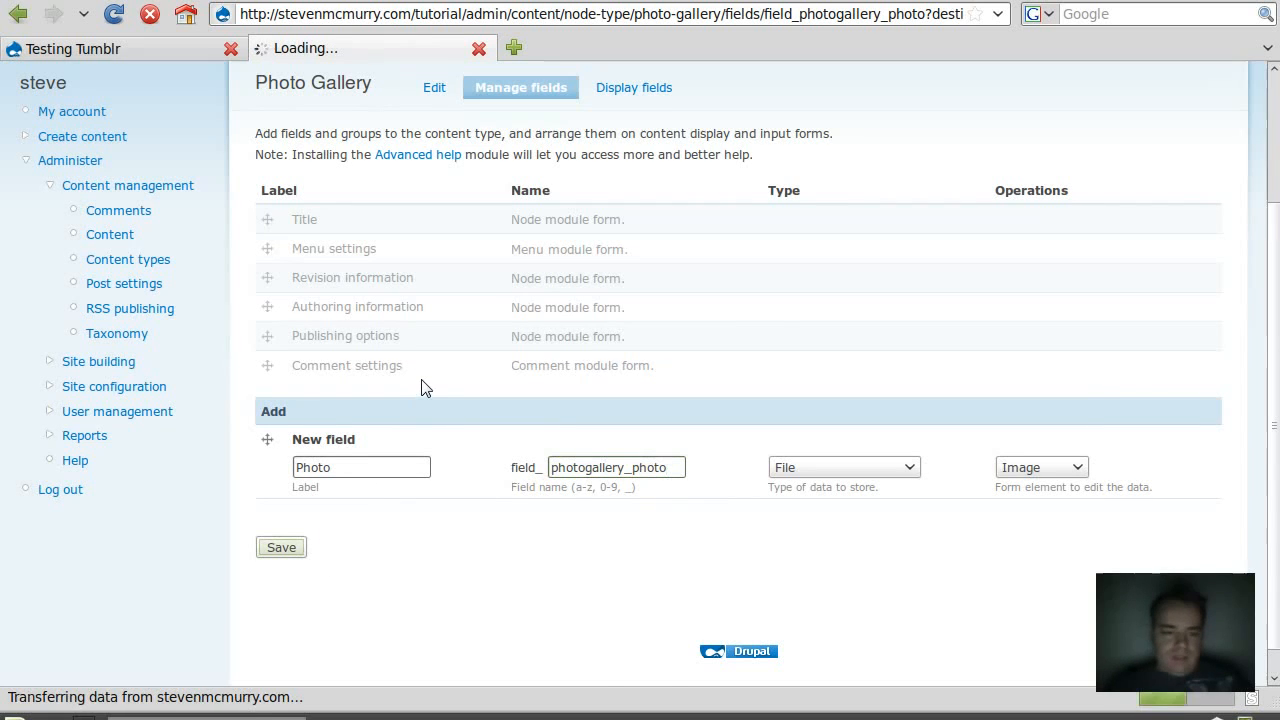
# - Set the Photo field's number of values to Unlimited and save the field settings
pyautogui.scroll(-10, 480, 376)
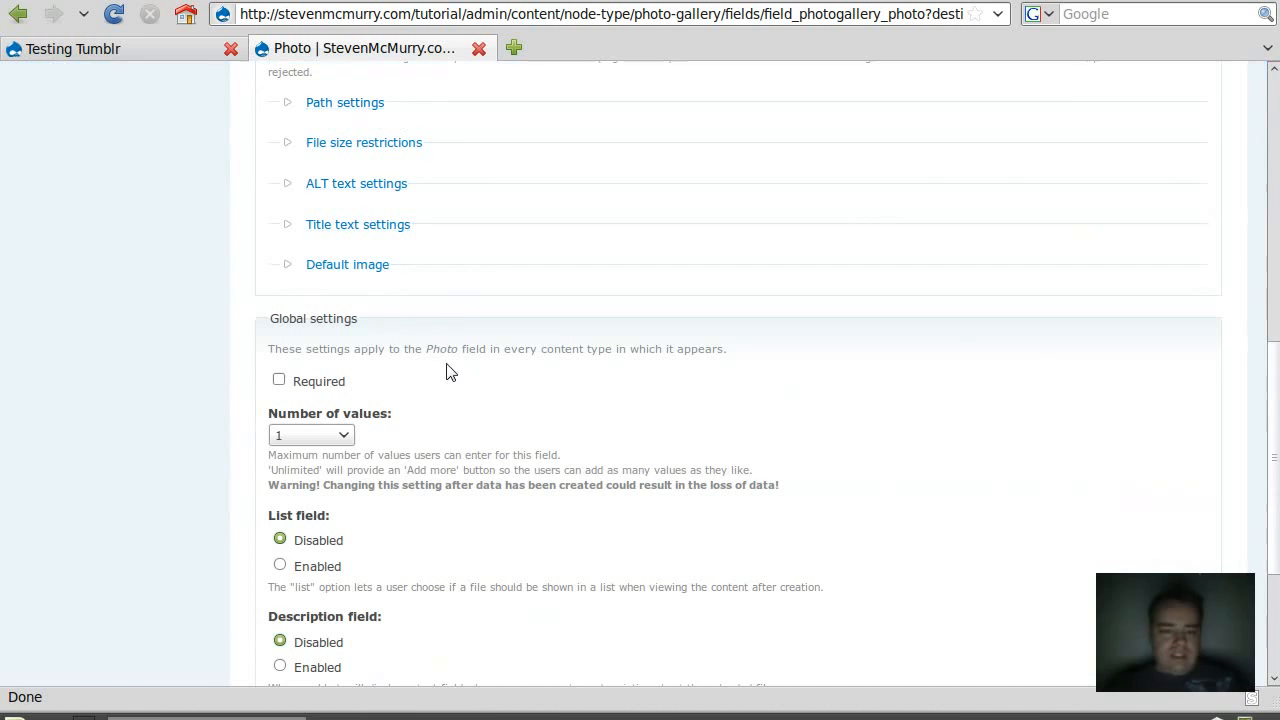
pyautogui.scroll(-5, 446, 369)
pyautogui.click(341, 188)
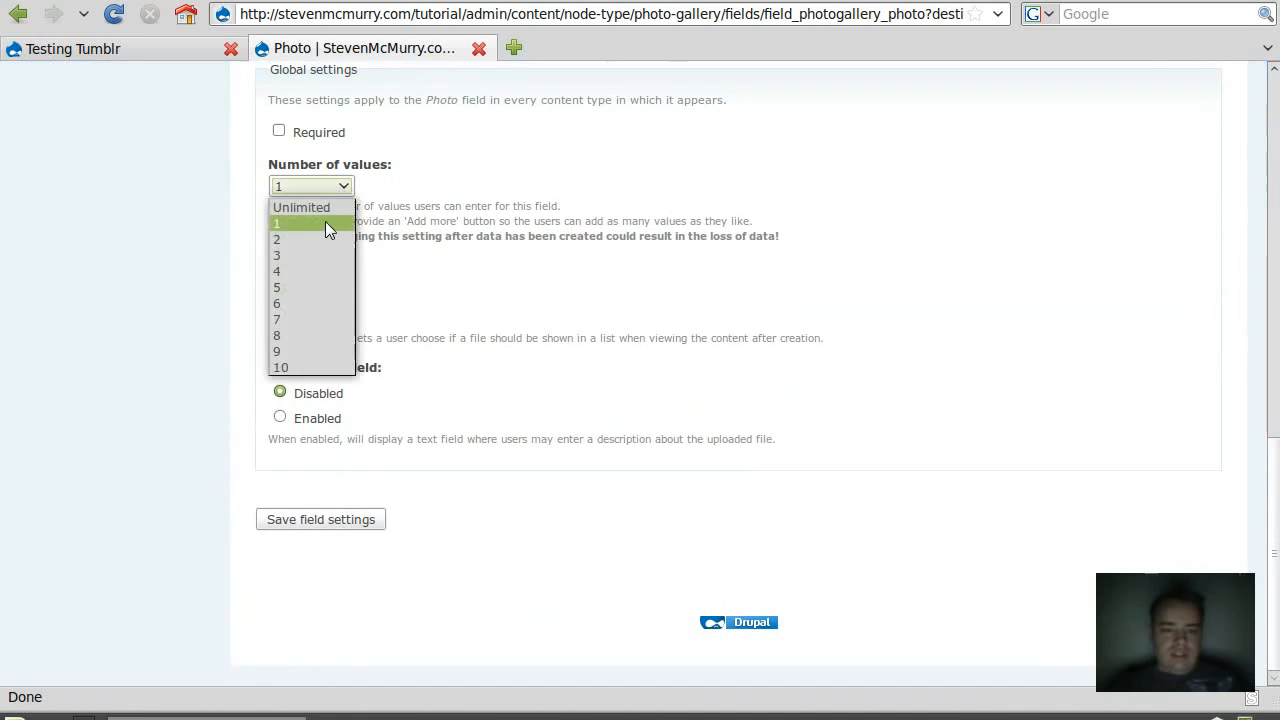
pyautogui.click(320, 206)
pyautogui.click(334, 522)
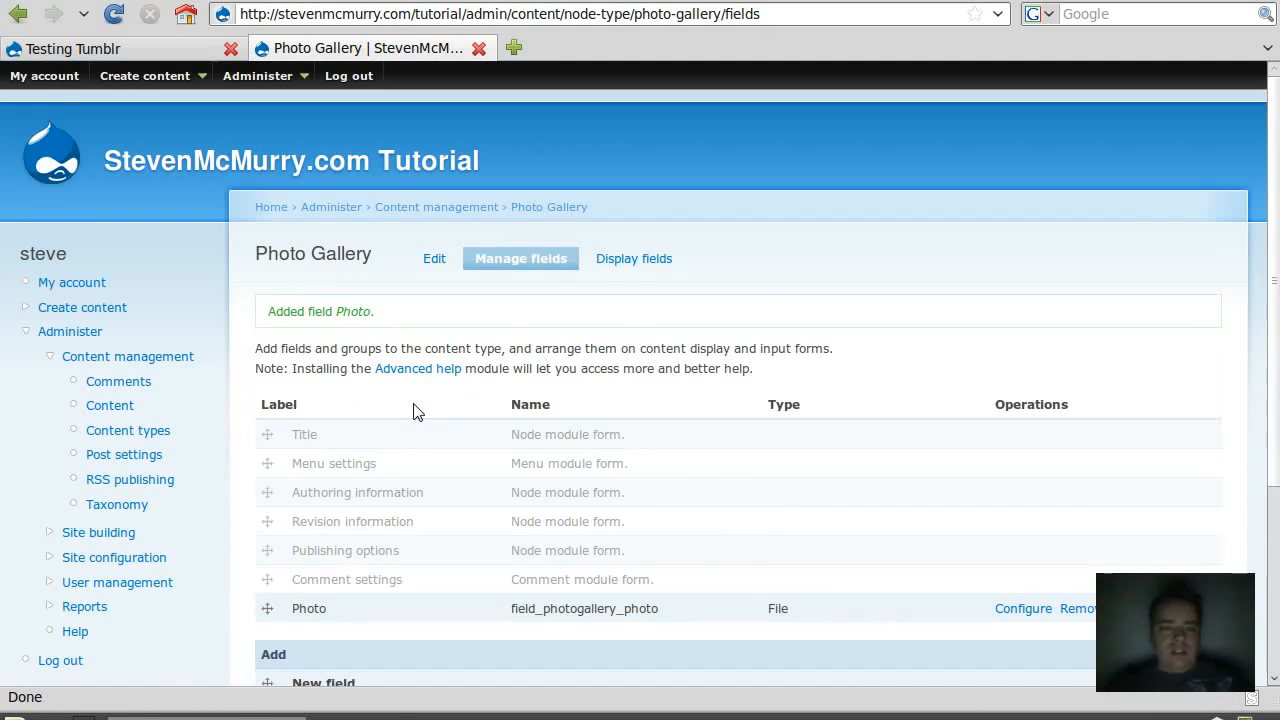
# - Move the Photo field directly below Title in the Photo Gallery field order and save the arrangement
pyautogui.scroll(-2, 414, 409)
pyautogui.moveTo(278, 505); pyautogui.dragTo(289, 360)
pyautogui.scroll(-3, 322, 470)
pyautogui.click(281, 520)
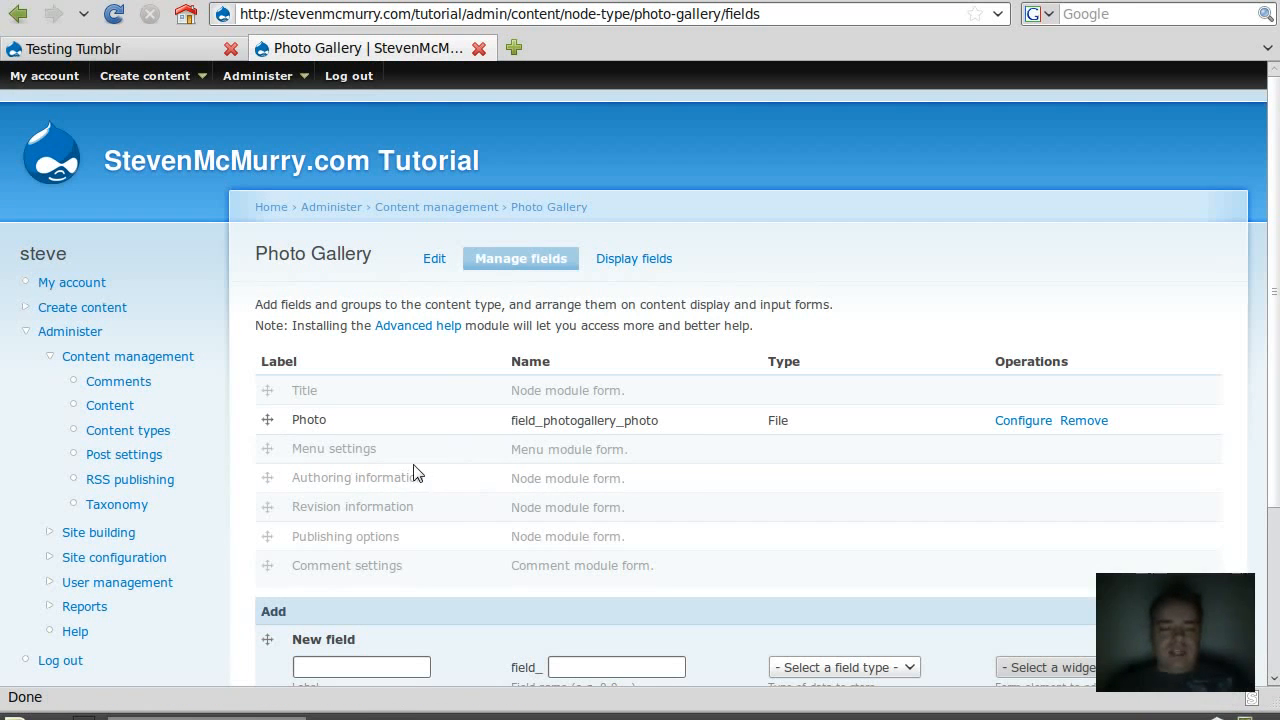
# - Rename the thumbnail ImageCache preset as thumb_150px and save the preset
pyautogui.click(130, 538)
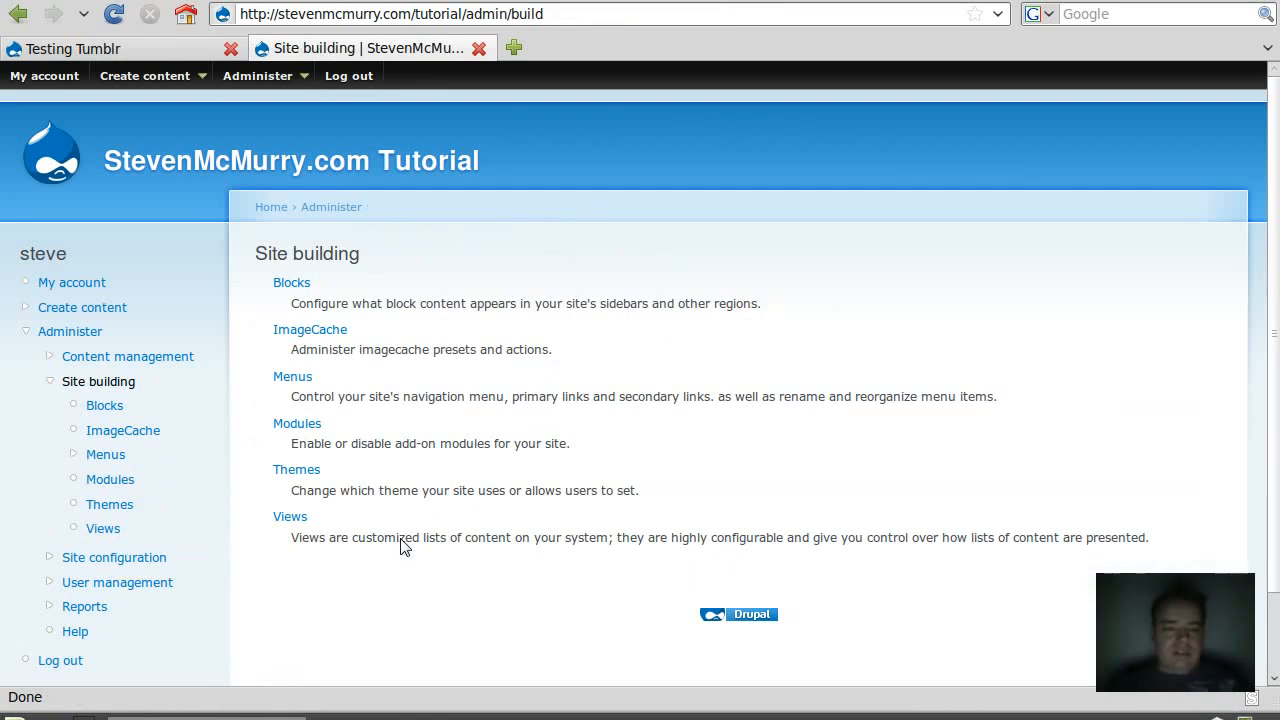
pyautogui.click(312, 330)
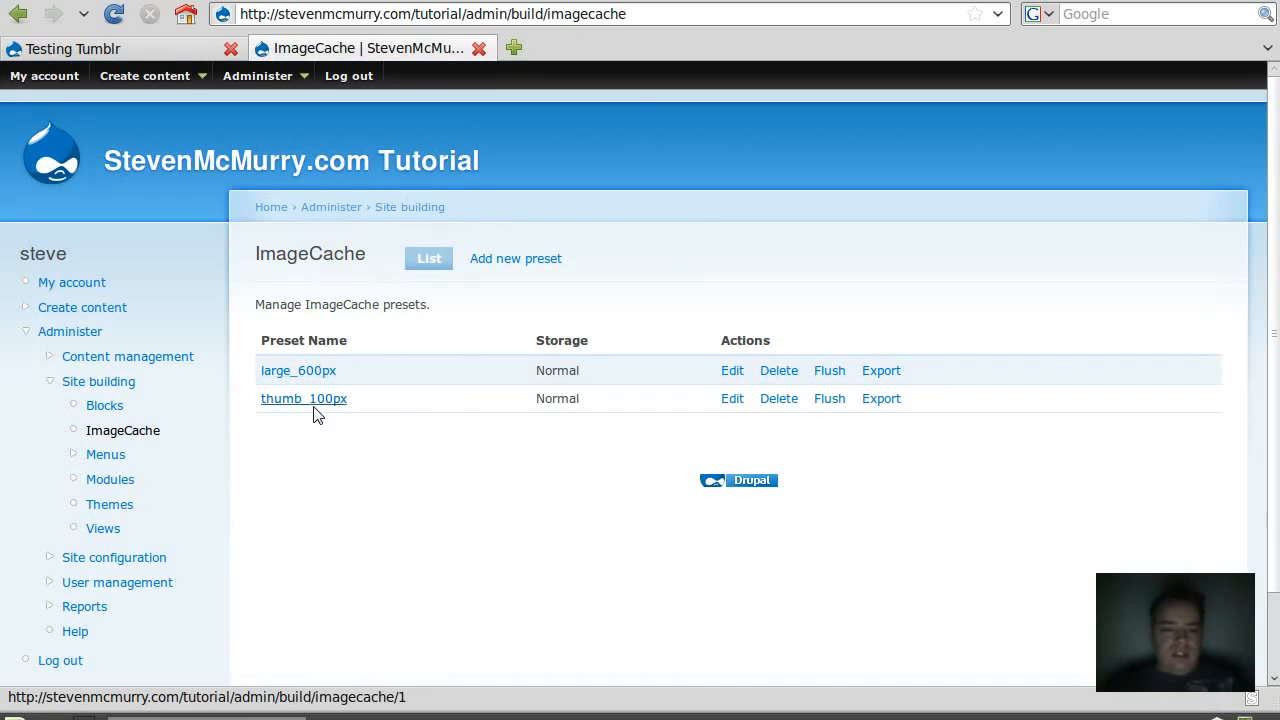
pyautogui.click(734, 401)
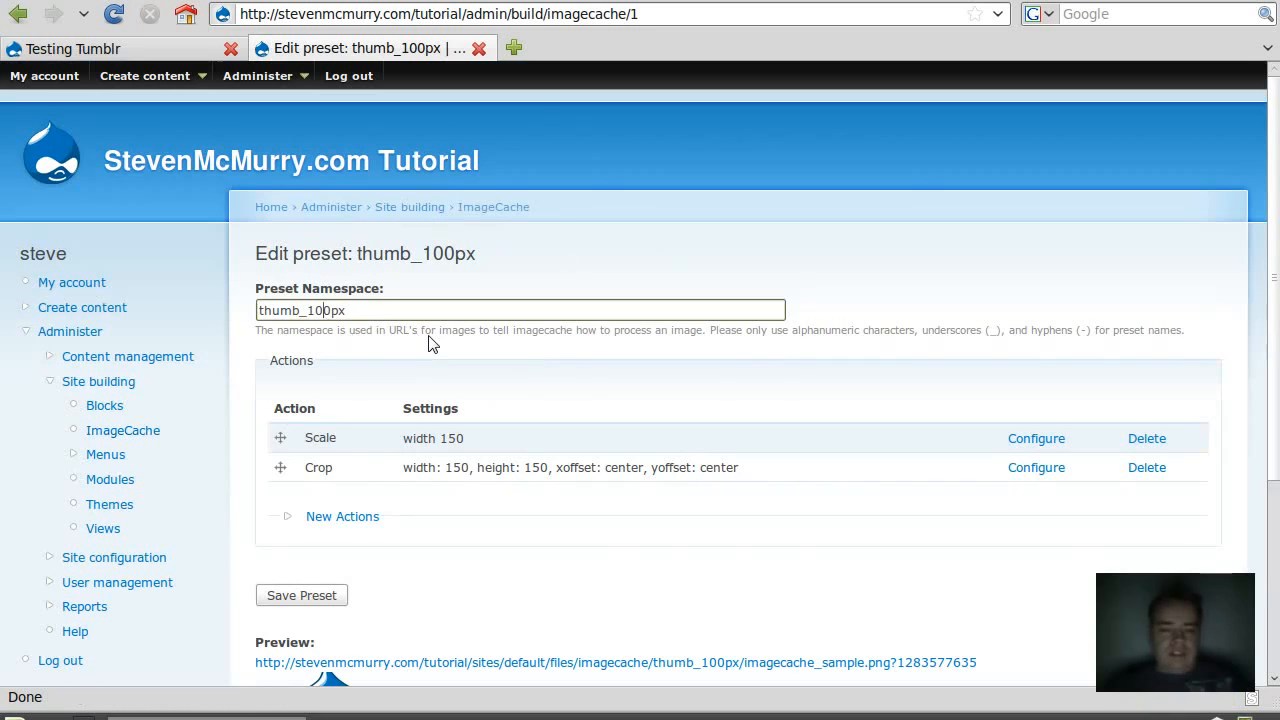
pyautogui.press('BackSpace')
pyautogui.write('5')
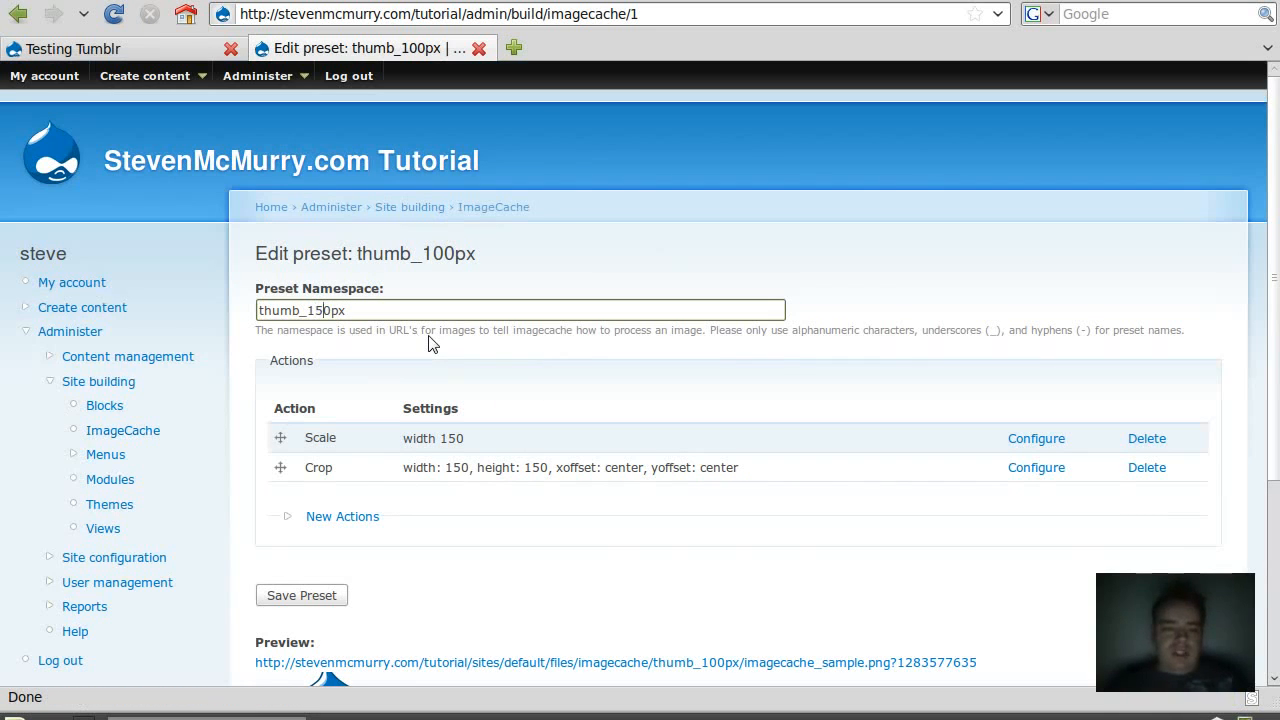
pyautogui.scroll(-2, 428, 343)
pyautogui.click(330, 484)
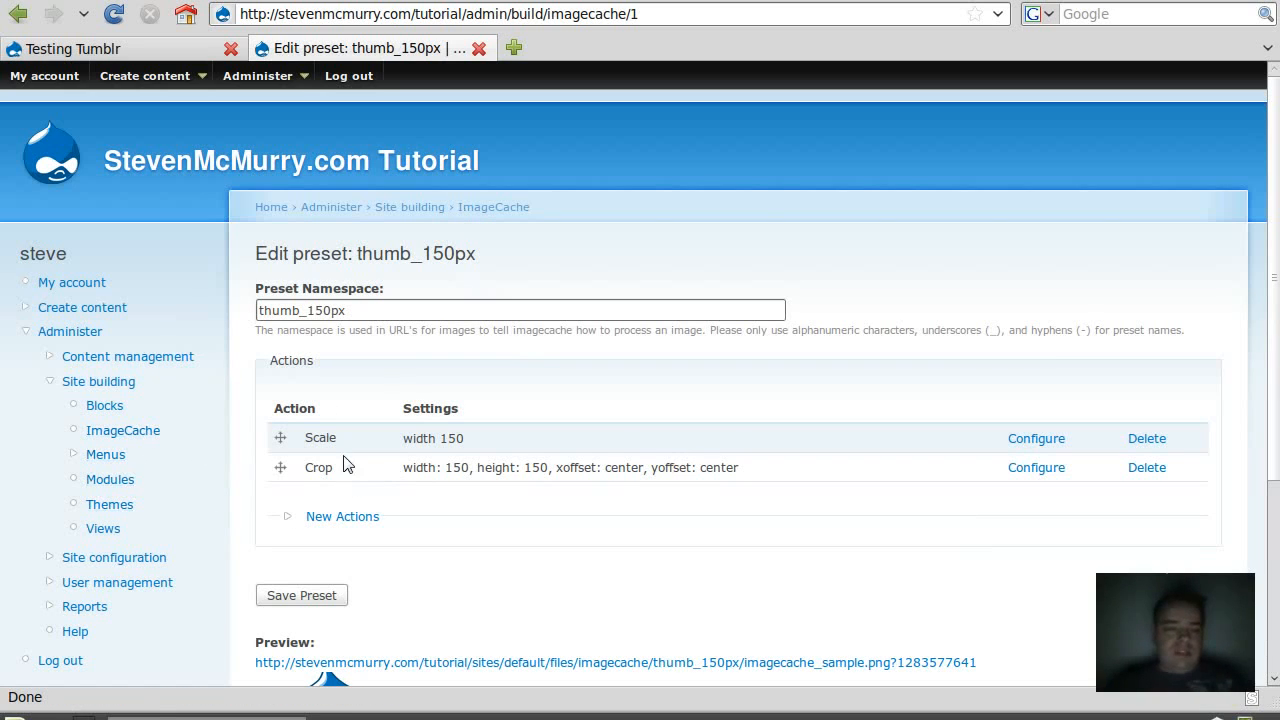
# - Start a new Photo Gallery post with the title Photo Gallery 1
pyautogui.click(106, 314)
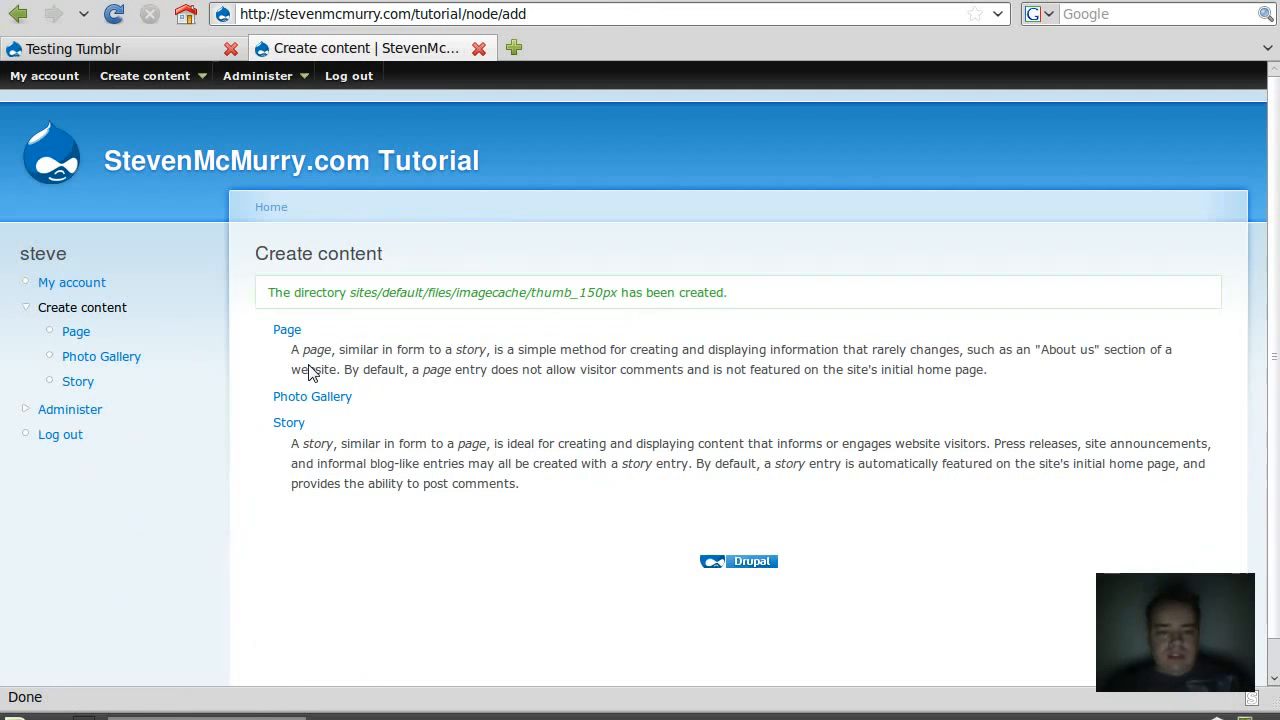
pyautogui.click(312, 397)
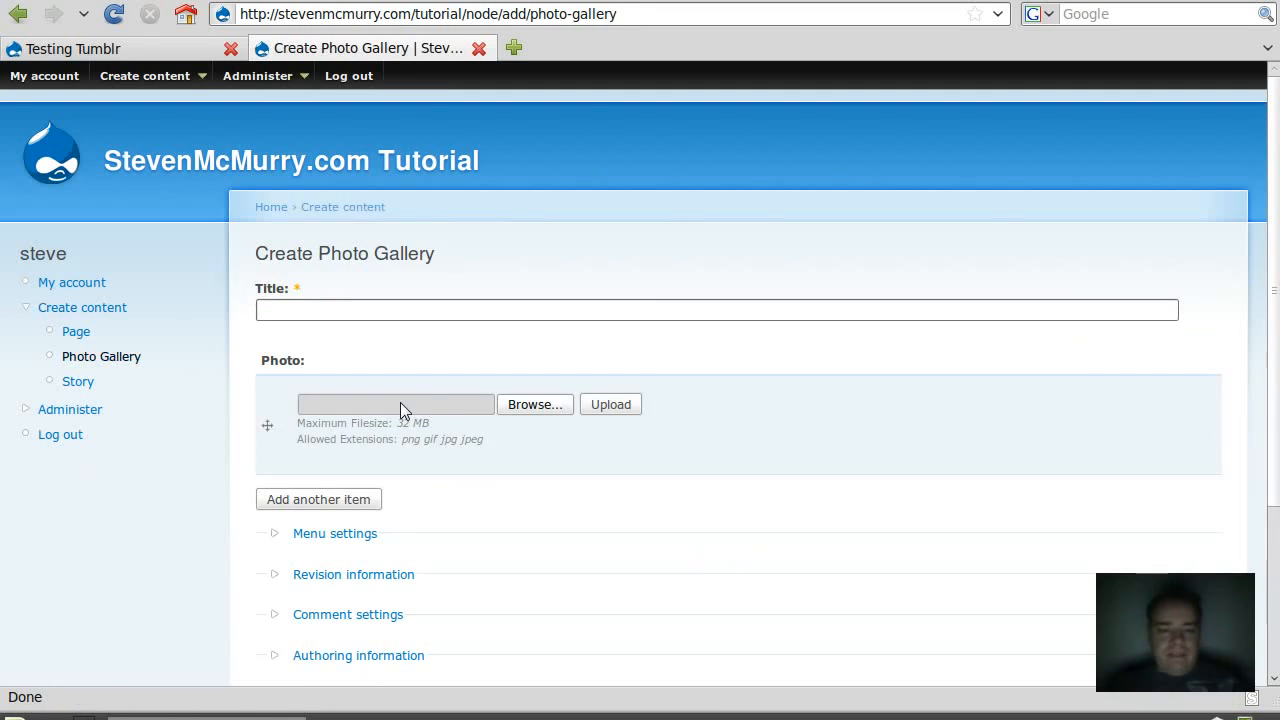
pyautogui.scroll(-3, 400, 402)
pyautogui.click(380, 140)
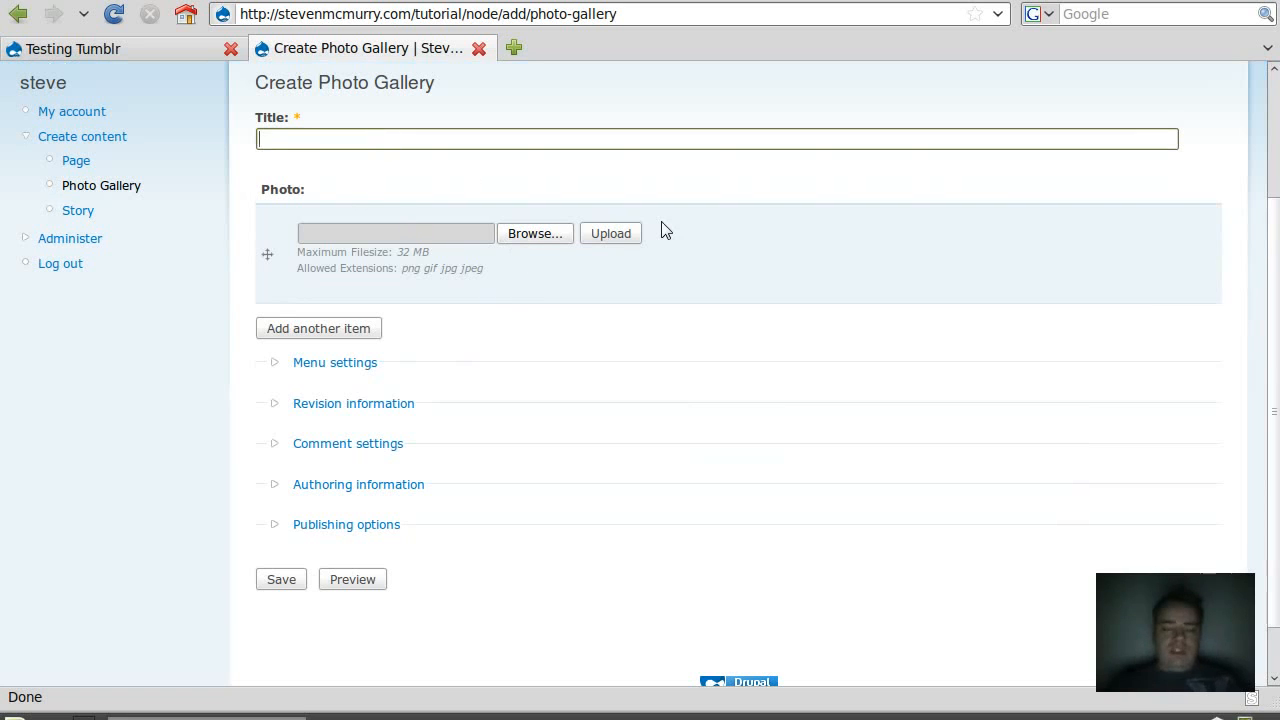
pyautogui.write('Photo')
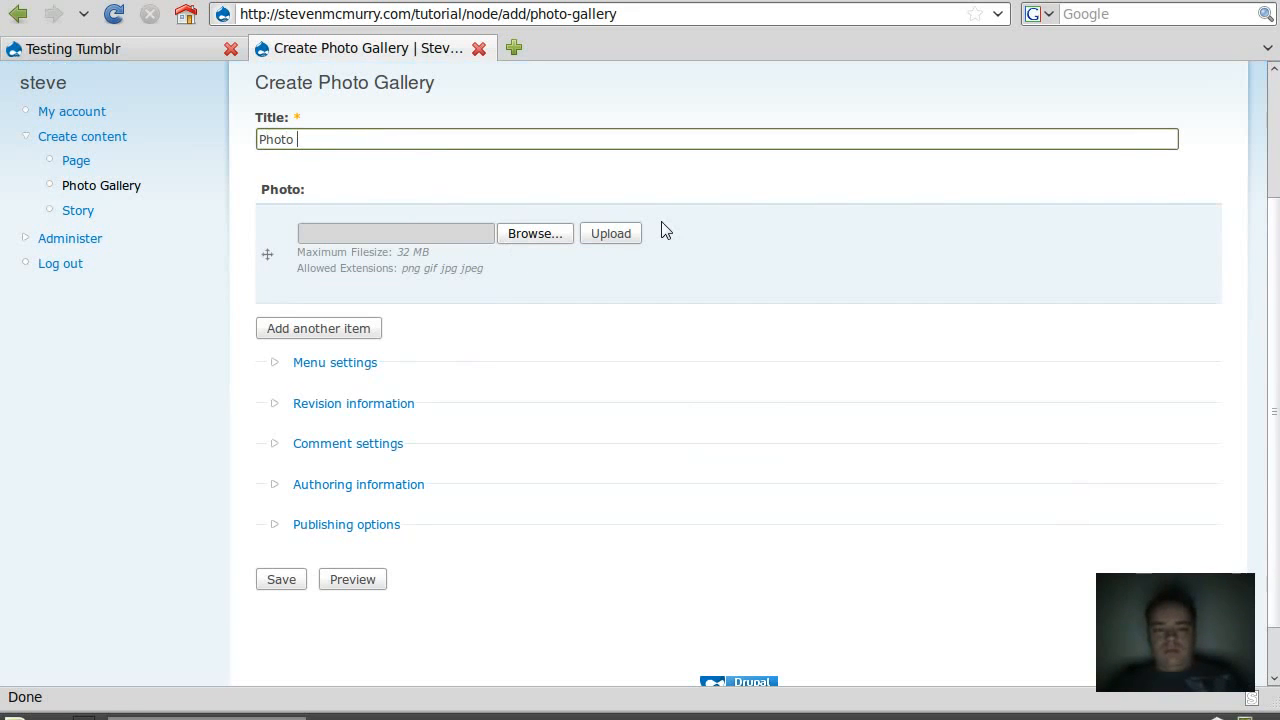
pyautogui.write(' Gallery 1')
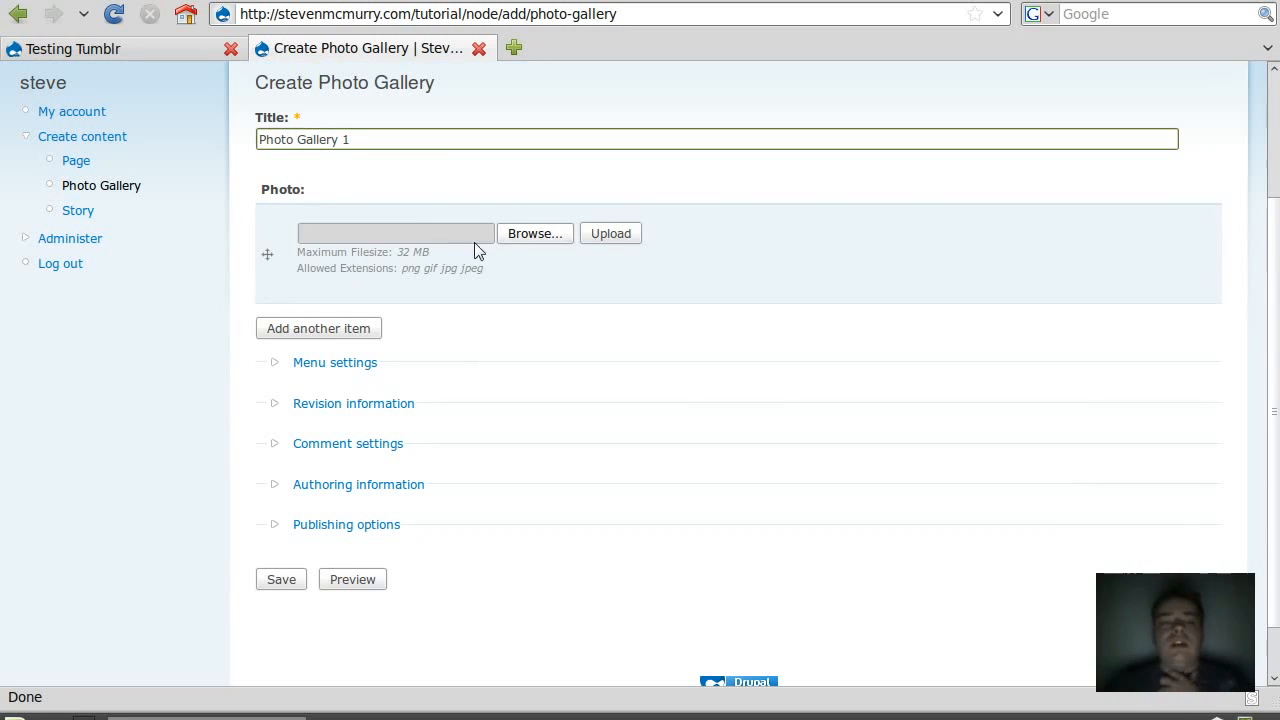
# - Add several more photo upload items to the Photo Gallery post form
pyautogui.click(331, 331)
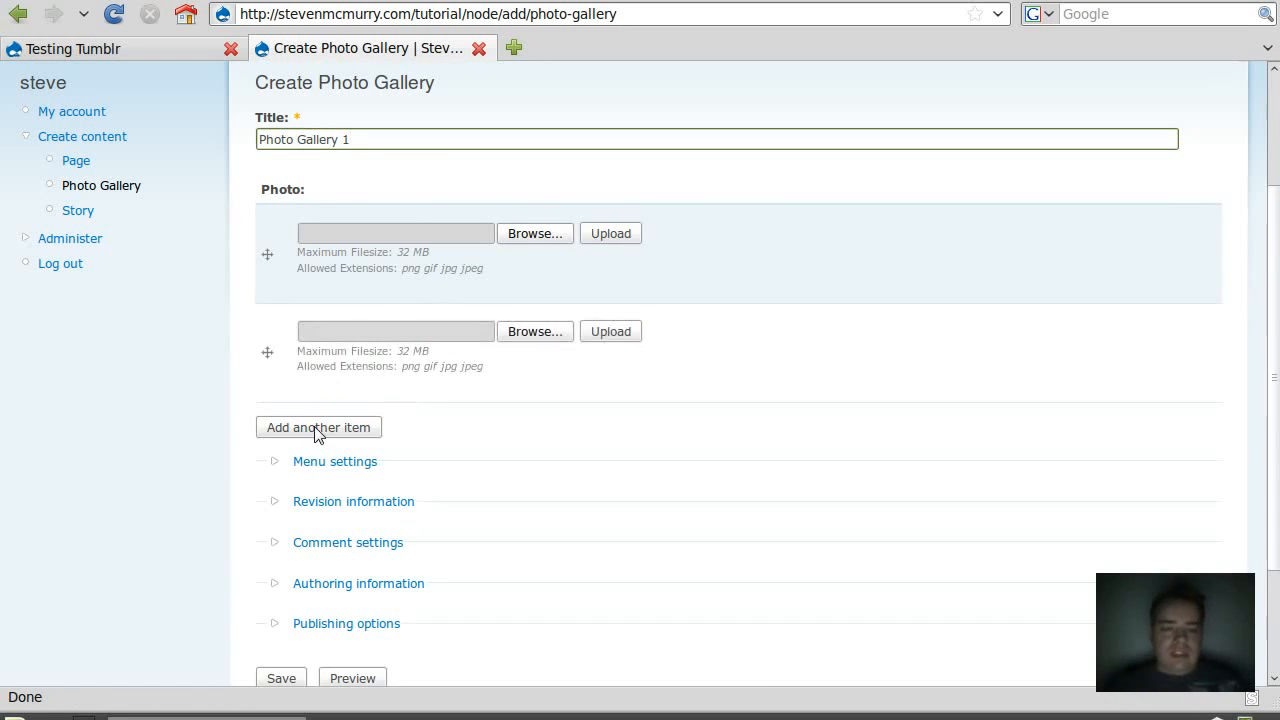
pyautogui.click(314, 427)
pyautogui.scroll(-2, 314, 432)
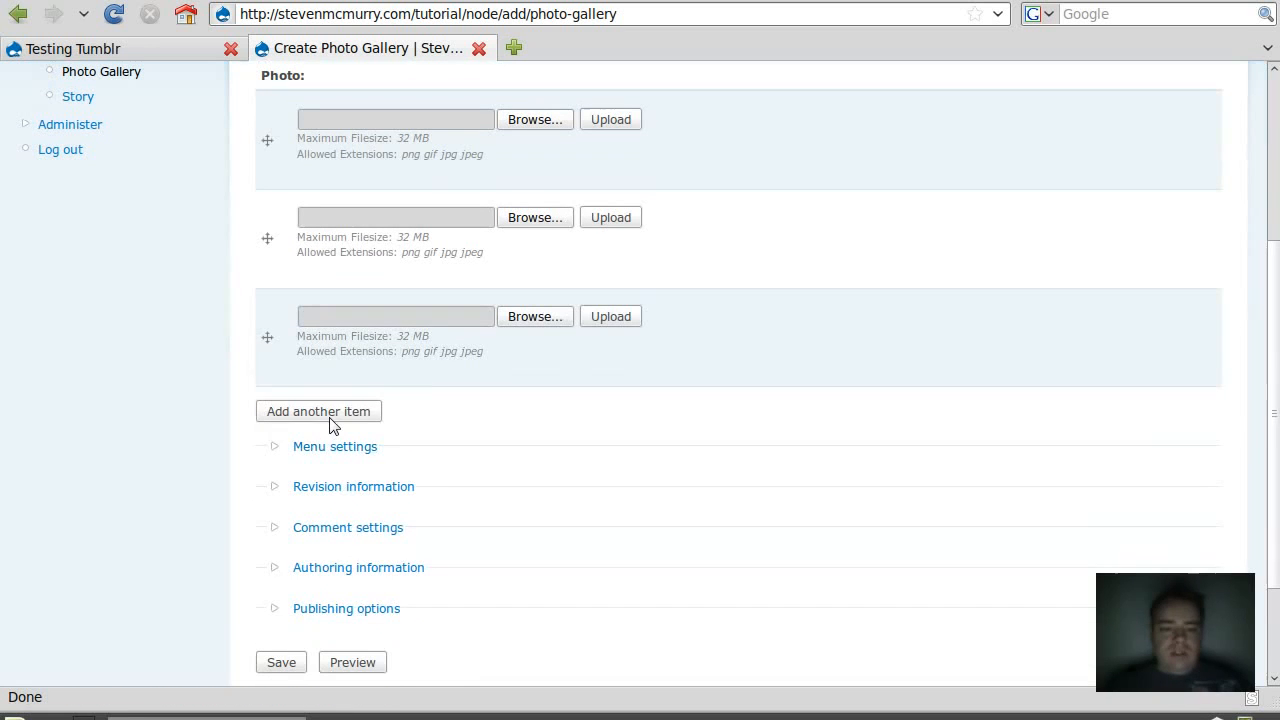
pyautogui.click(333, 425)
pyautogui.click(343, 508)
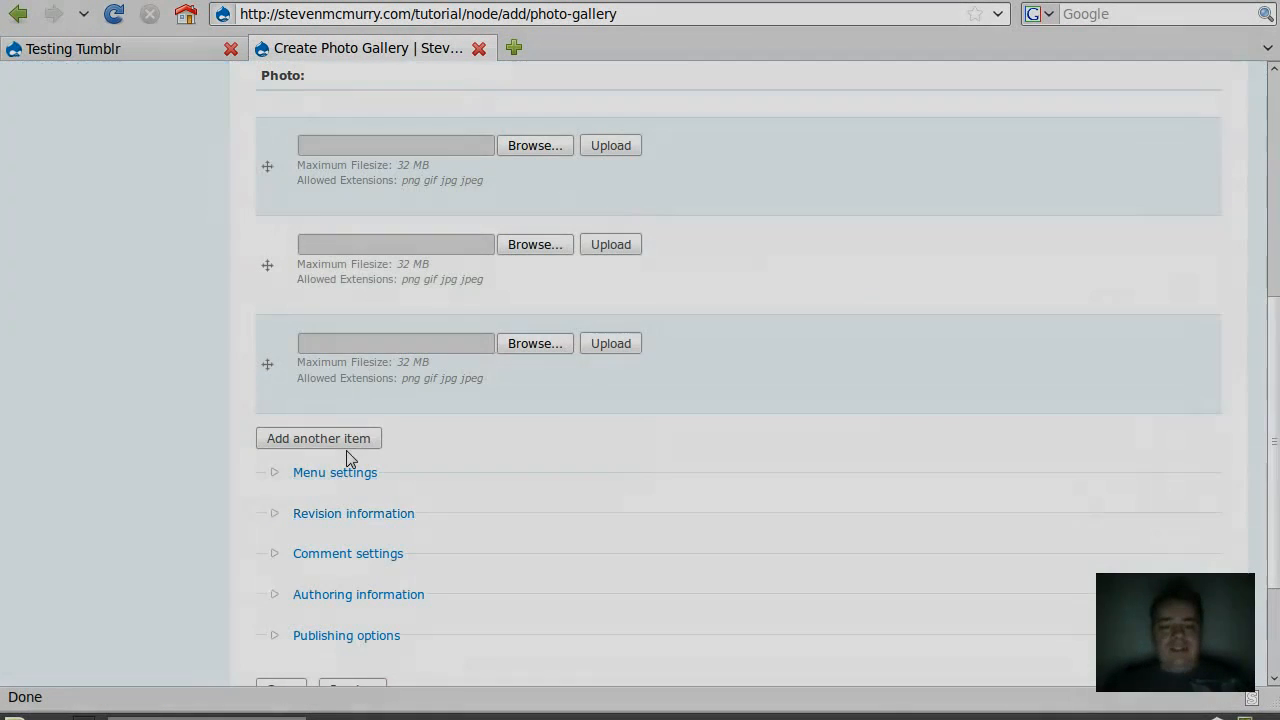
# - Extend the Photo field with three further upload slots below the existing ones
pyautogui.click(346, 444)
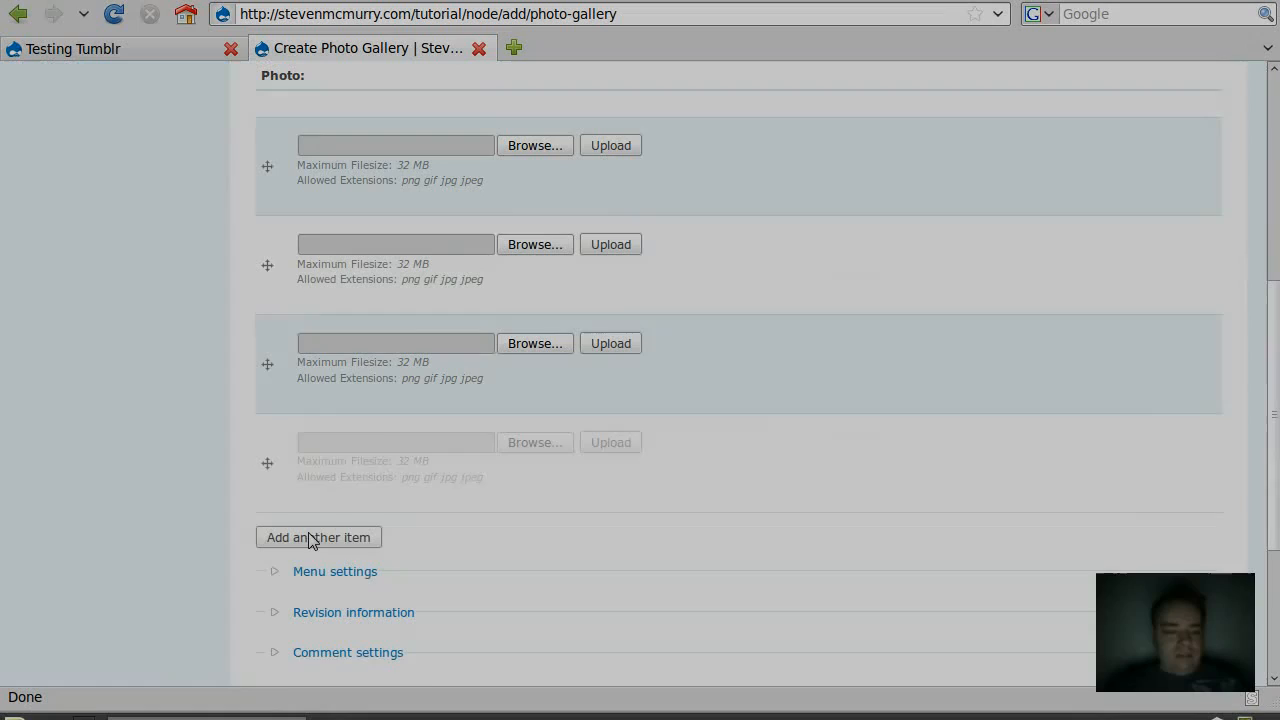
pyautogui.click(311, 539)
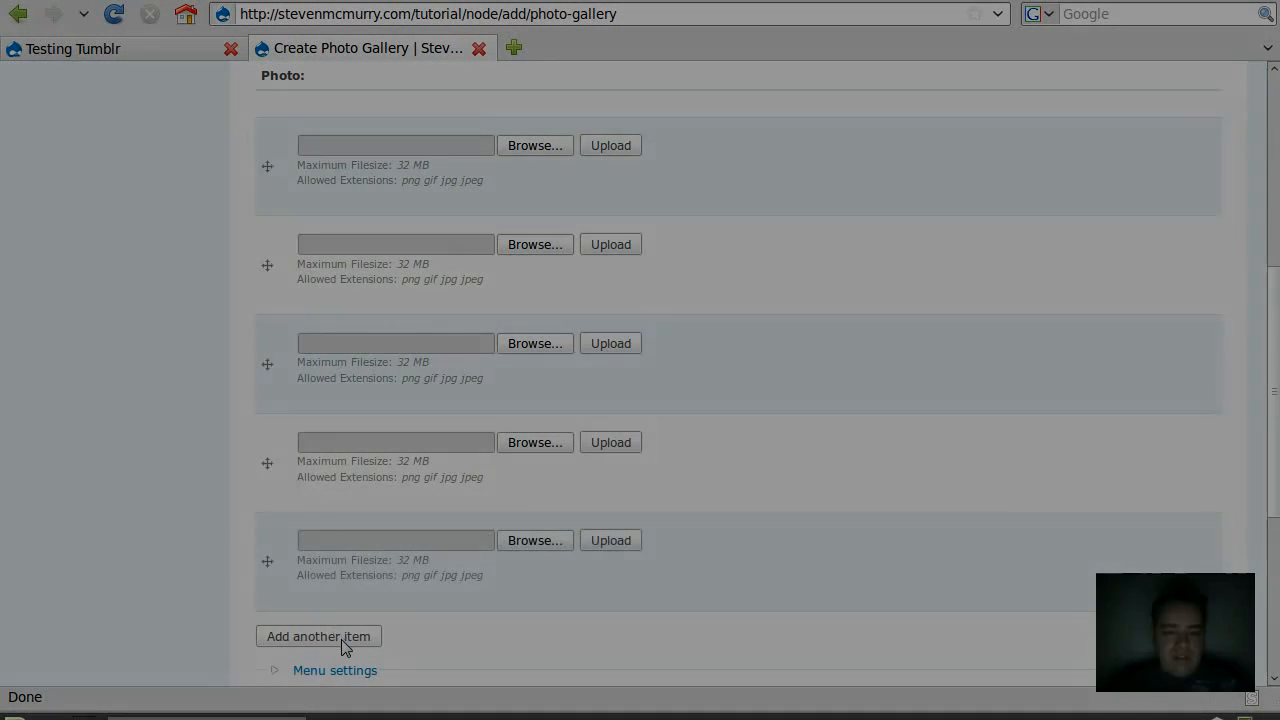
pyautogui.click(343, 645)
# - Fill the Photo slots with images from the Pictures folder, starting with IMG_0007.JPG, and save the gallery post
pyautogui.scroll(3, 466, 497)
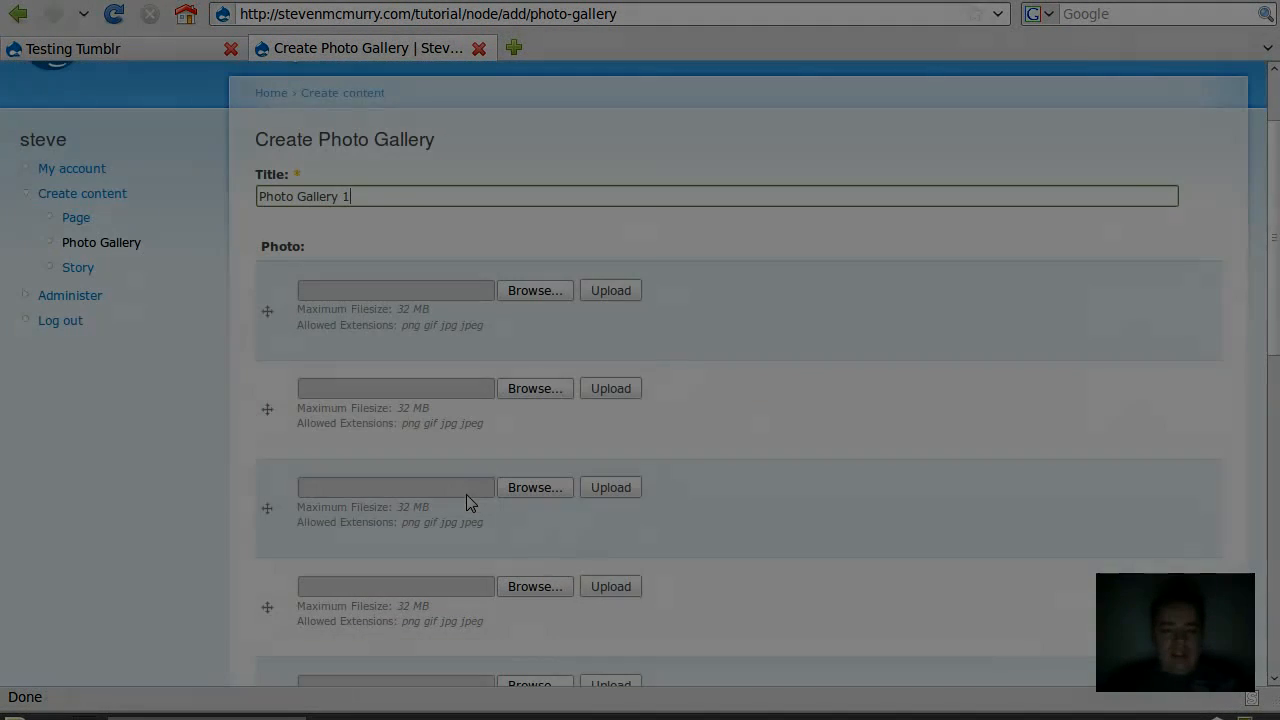
pyautogui.click(528, 290)
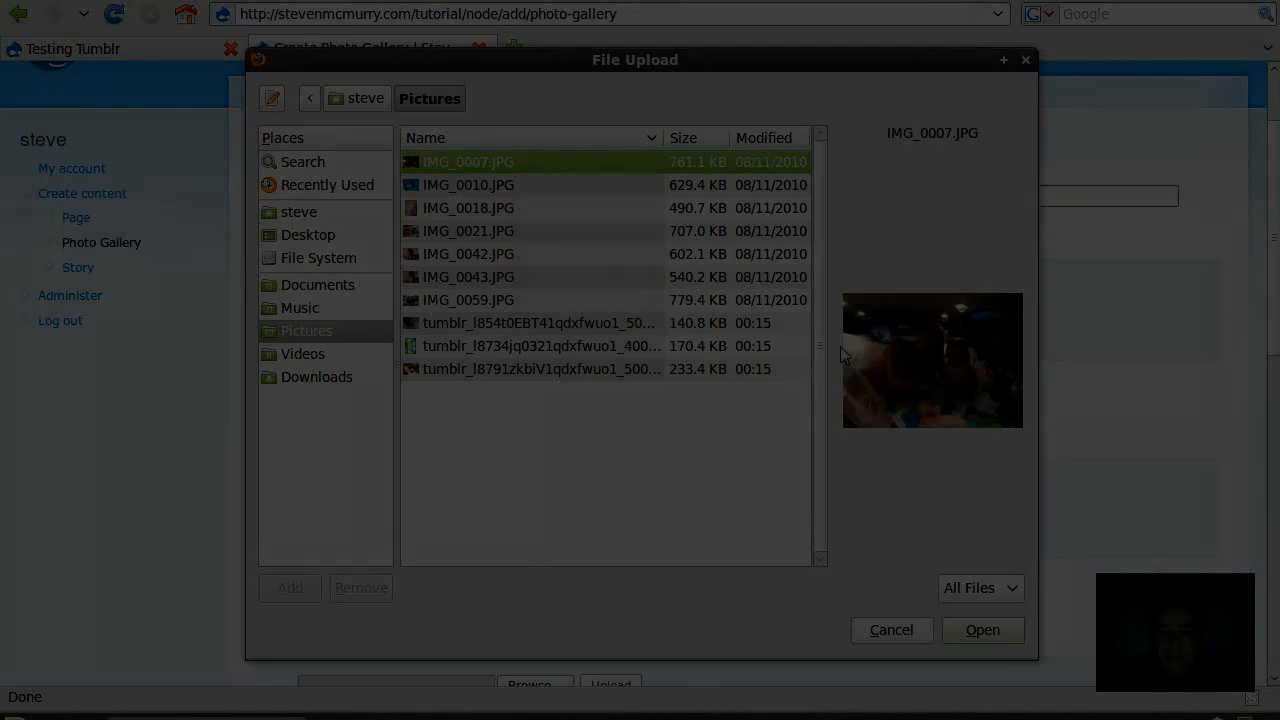
pyautogui.doubleClick(549, 165)
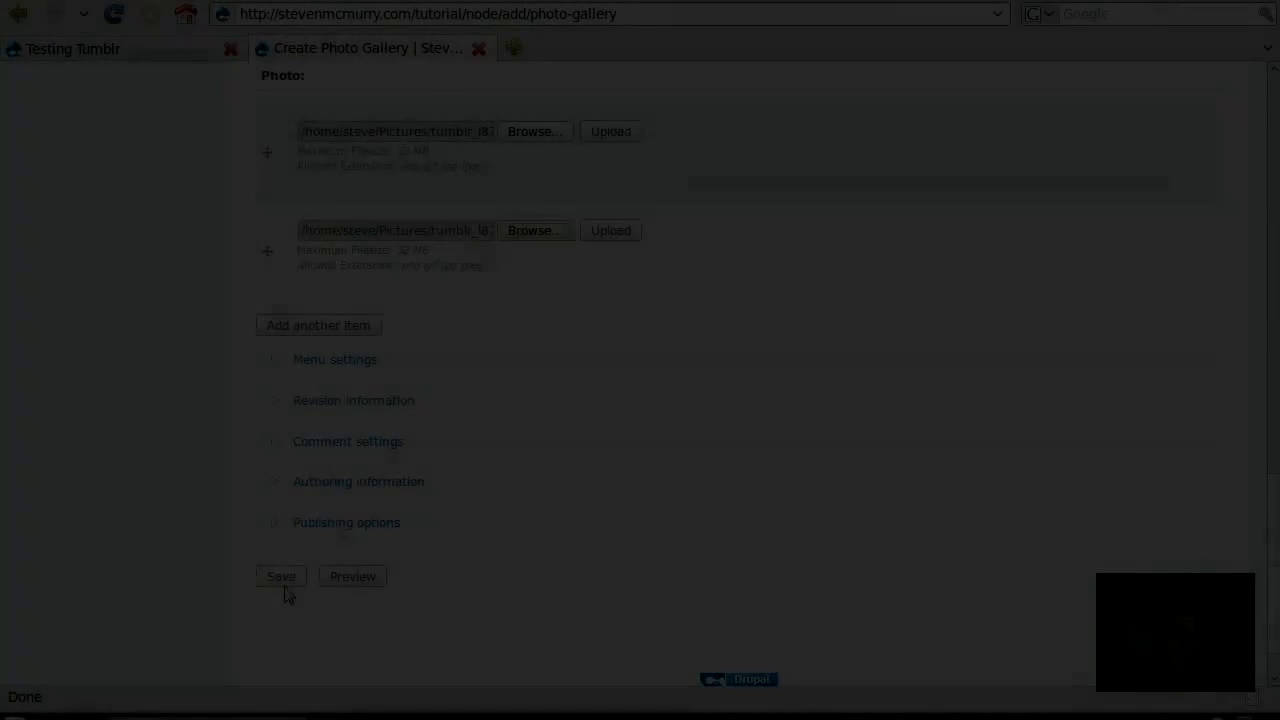
pyautogui.click(280, 580)
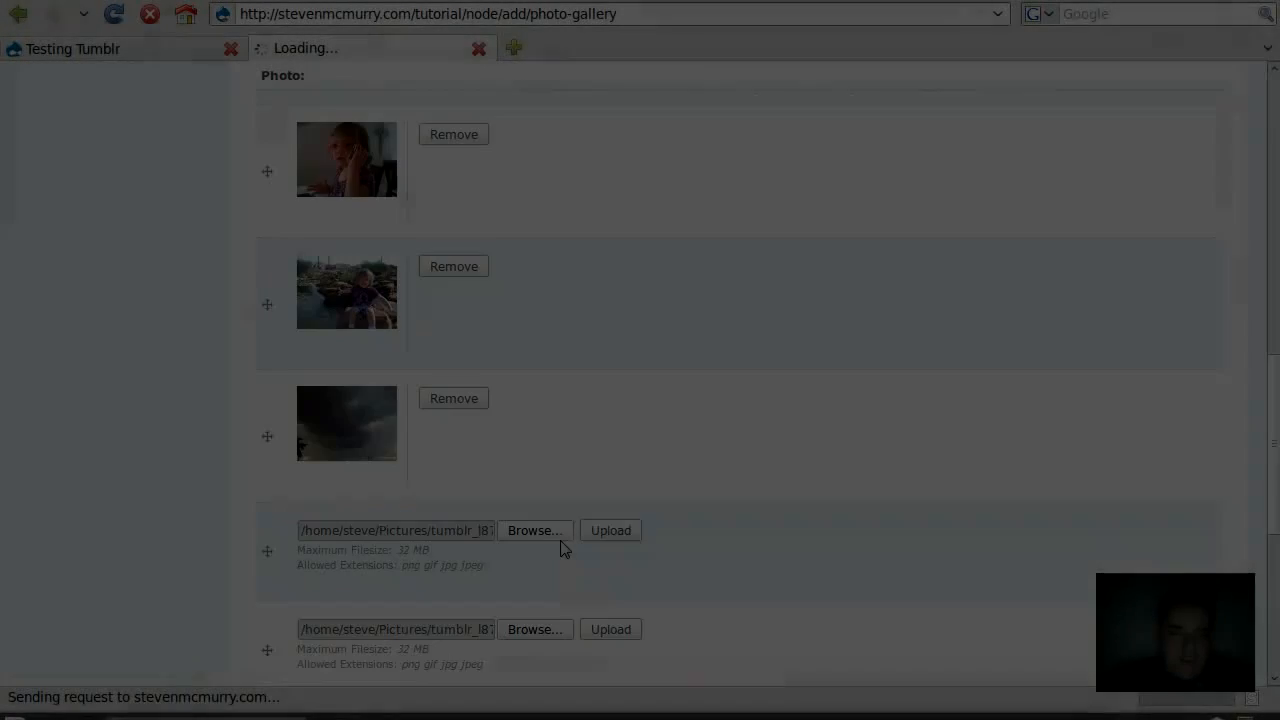
pyautogui.scroll(3, 541, 551)
pyautogui.scroll(-5, 541, 551)
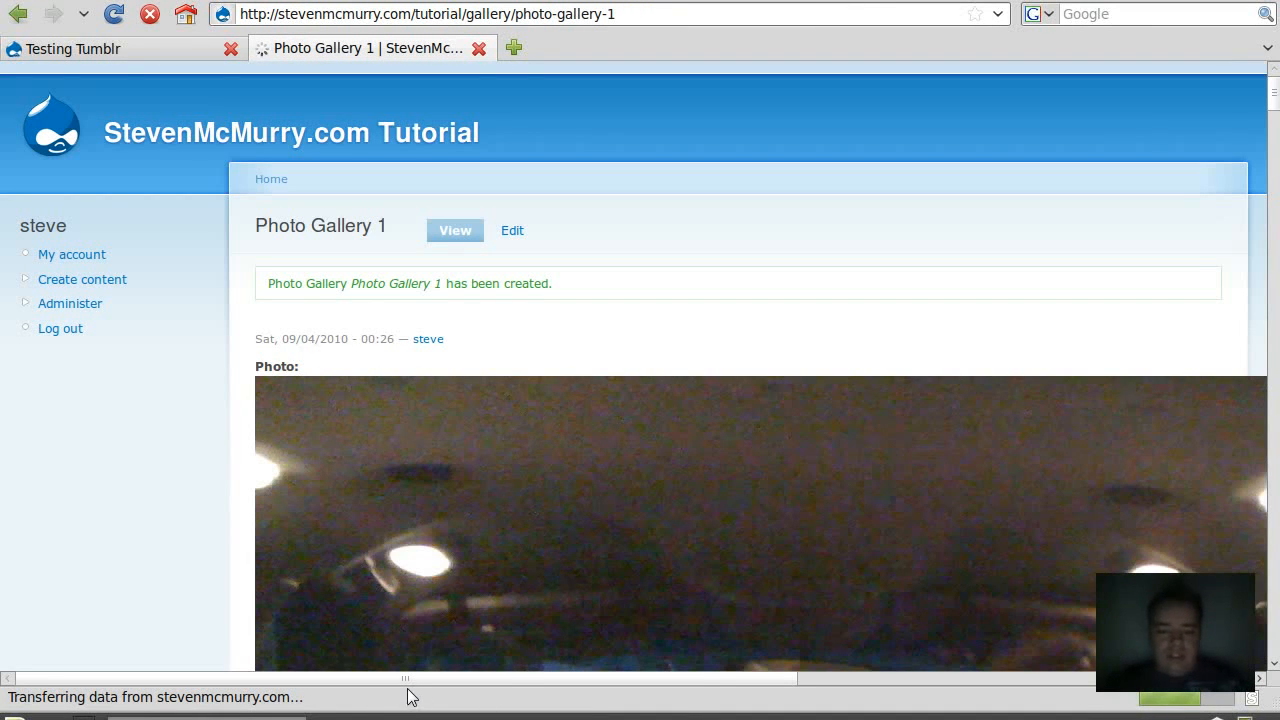
pyautogui.moveTo(430, 680); pyautogui.dragTo(400, 684)
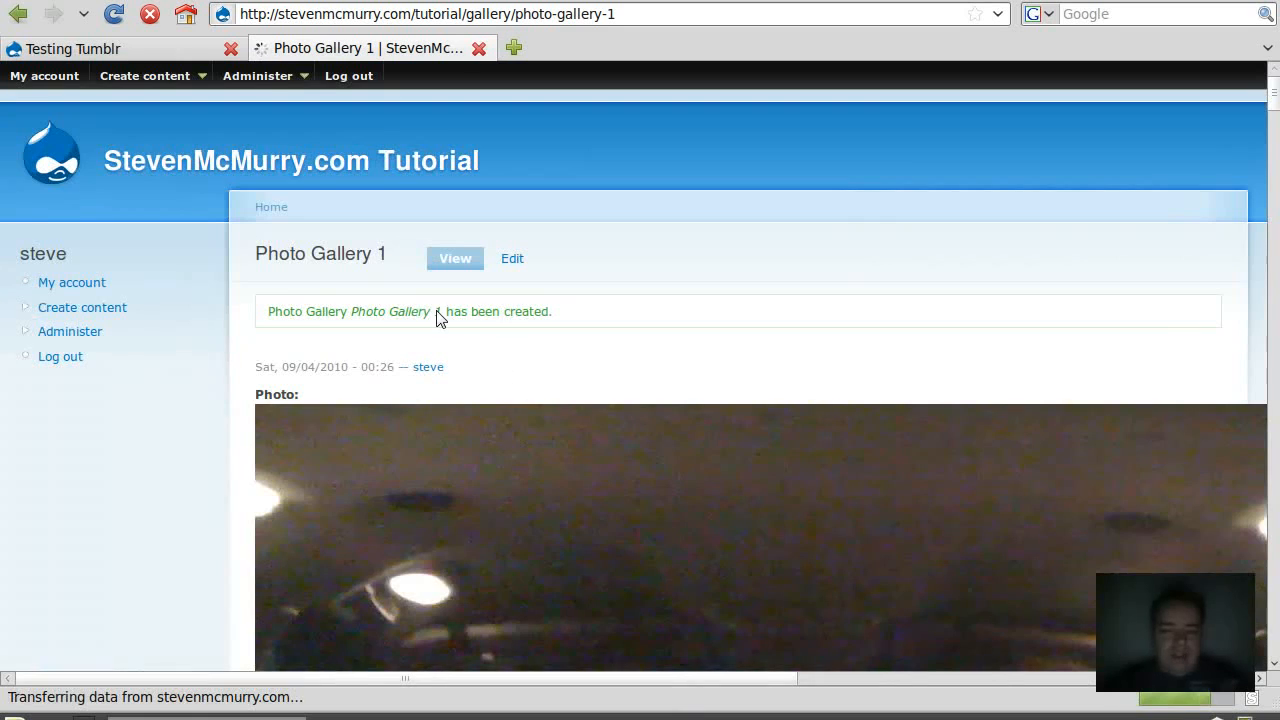
# - Open the display field settings of the Photo Gallery content type
pyautogui.moveTo(297, 63)
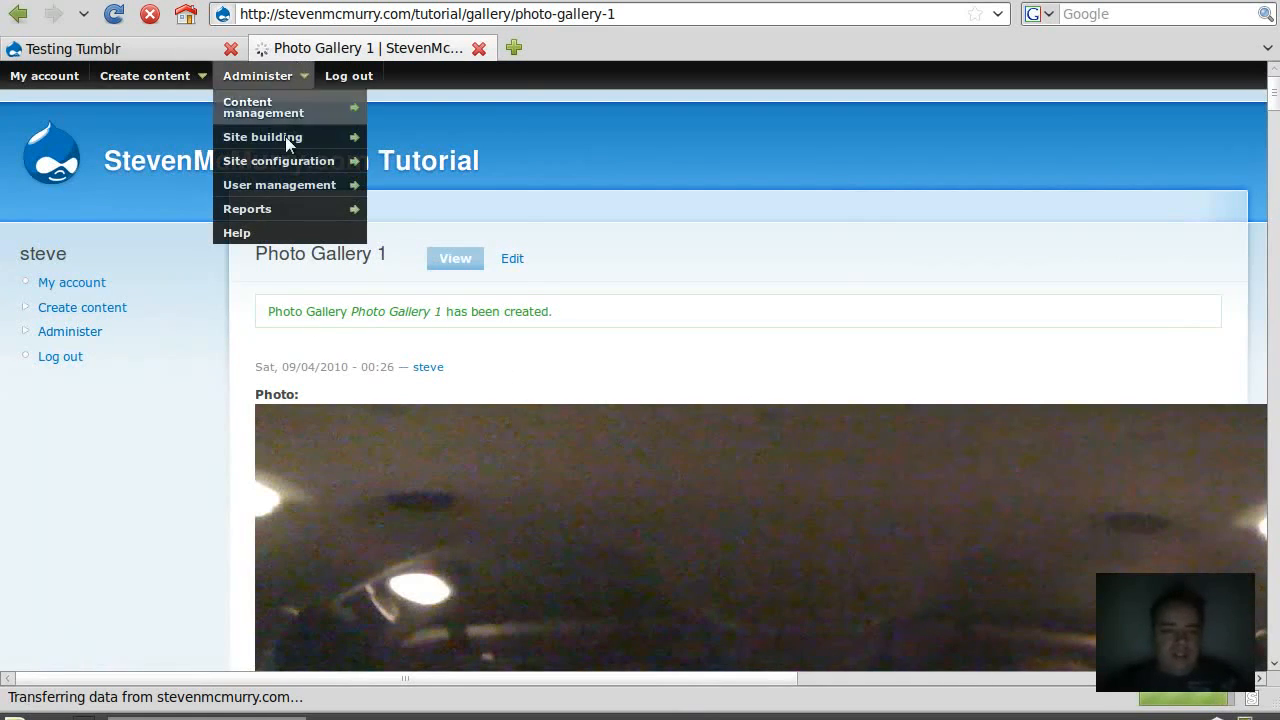
pyautogui.moveTo(285, 110)
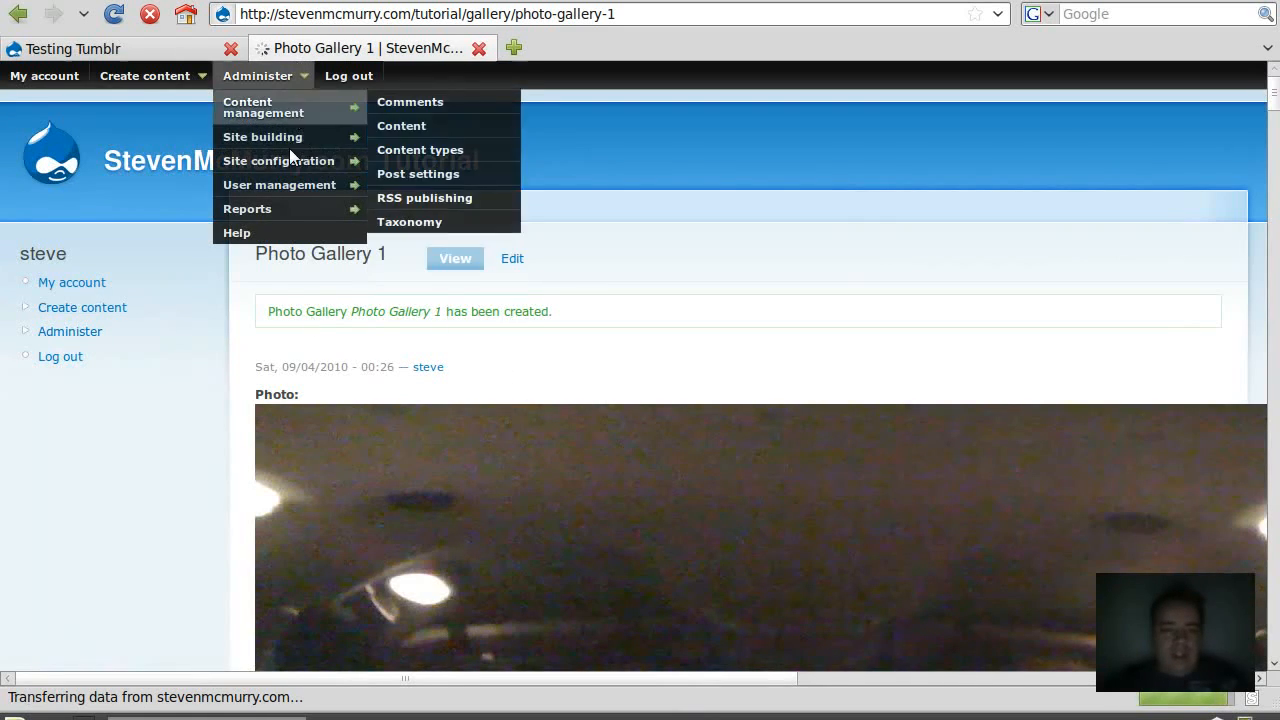
pyautogui.click(418, 152)
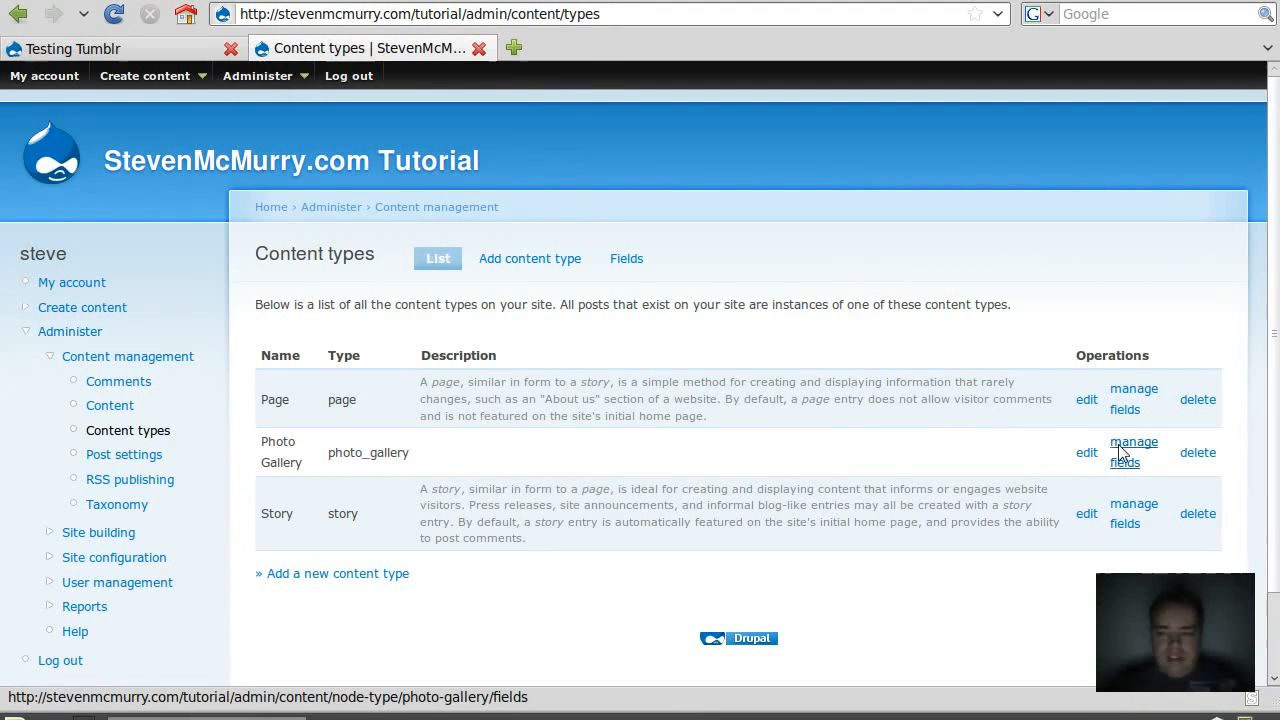
pyautogui.click(1130, 446)
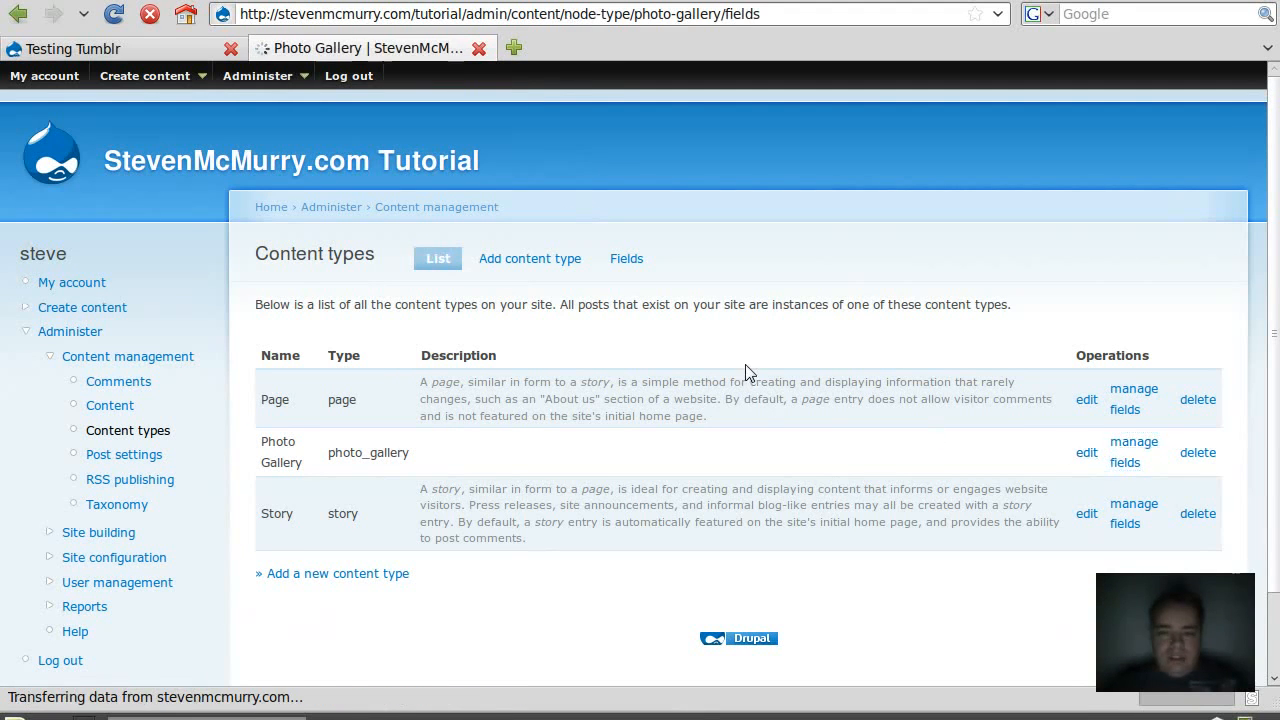
pyautogui.click(623, 259)
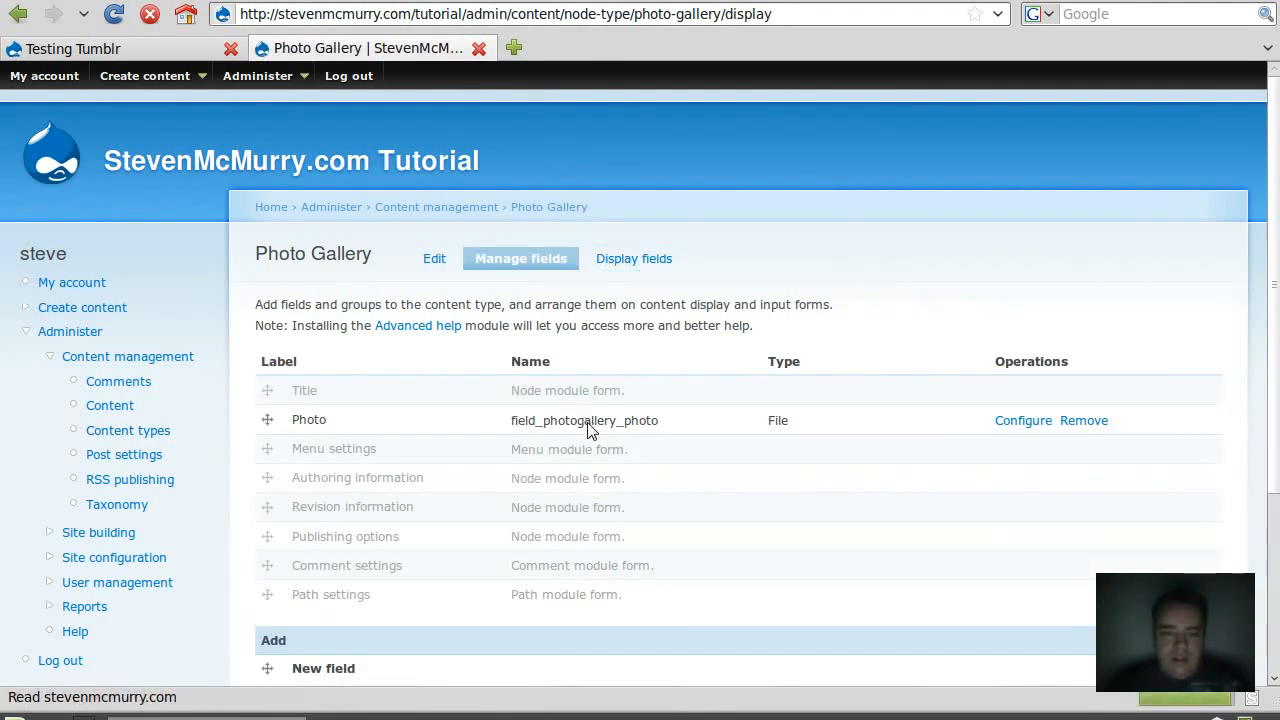
# - Set both the Teaser and Full node display of the Photo field to <Hidden>
pyautogui.click(511, 440)
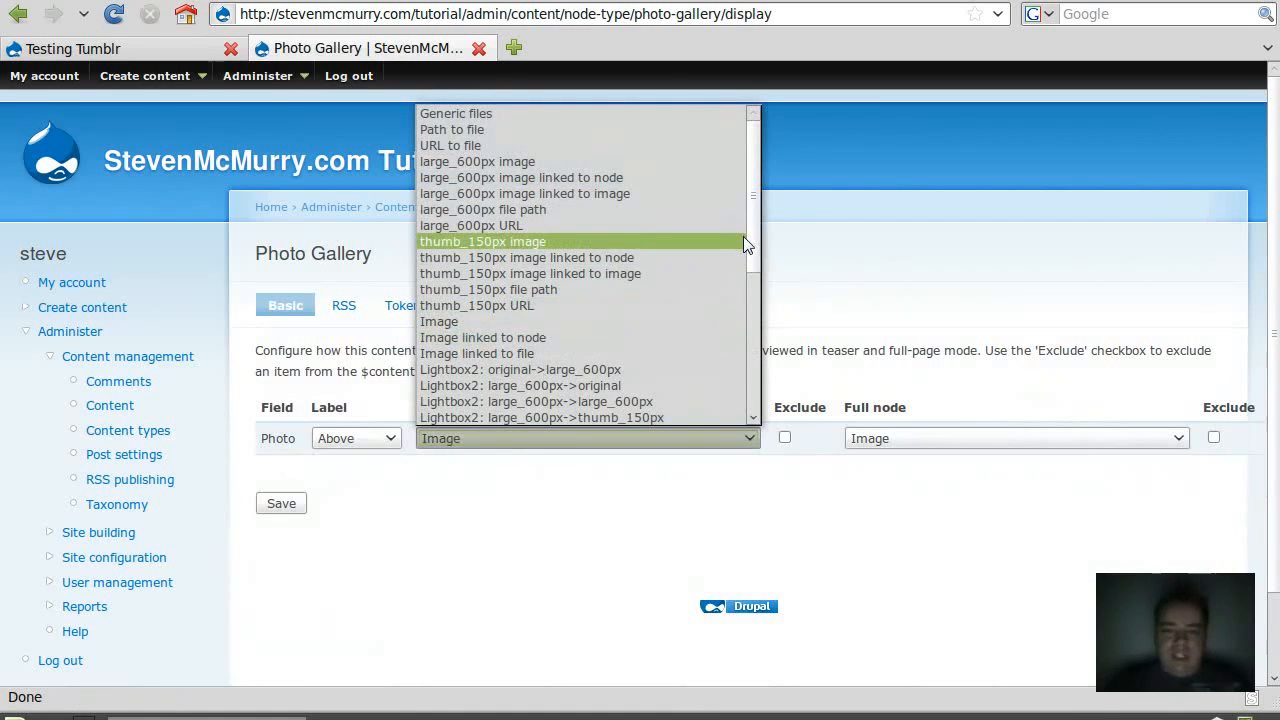
pyautogui.click(800, 407)
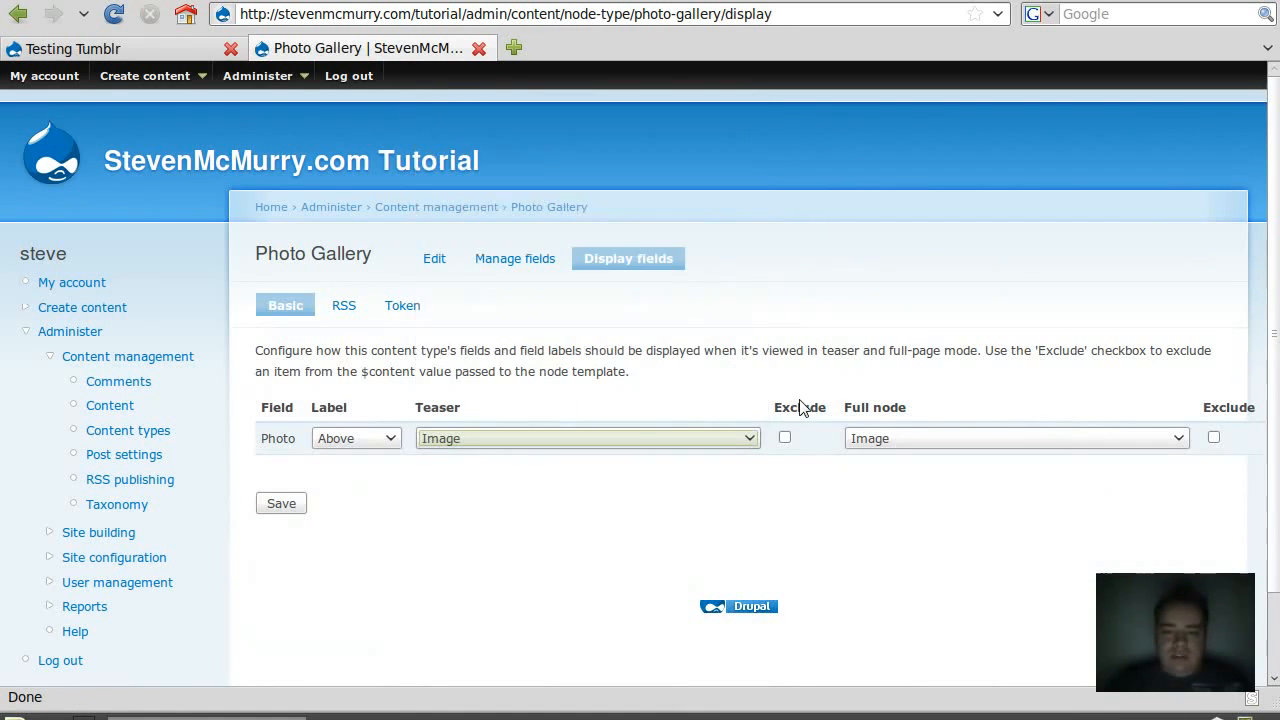
pyautogui.click(752, 446)
pyautogui.moveTo(761, 267); pyautogui.dragTo(702, 401)
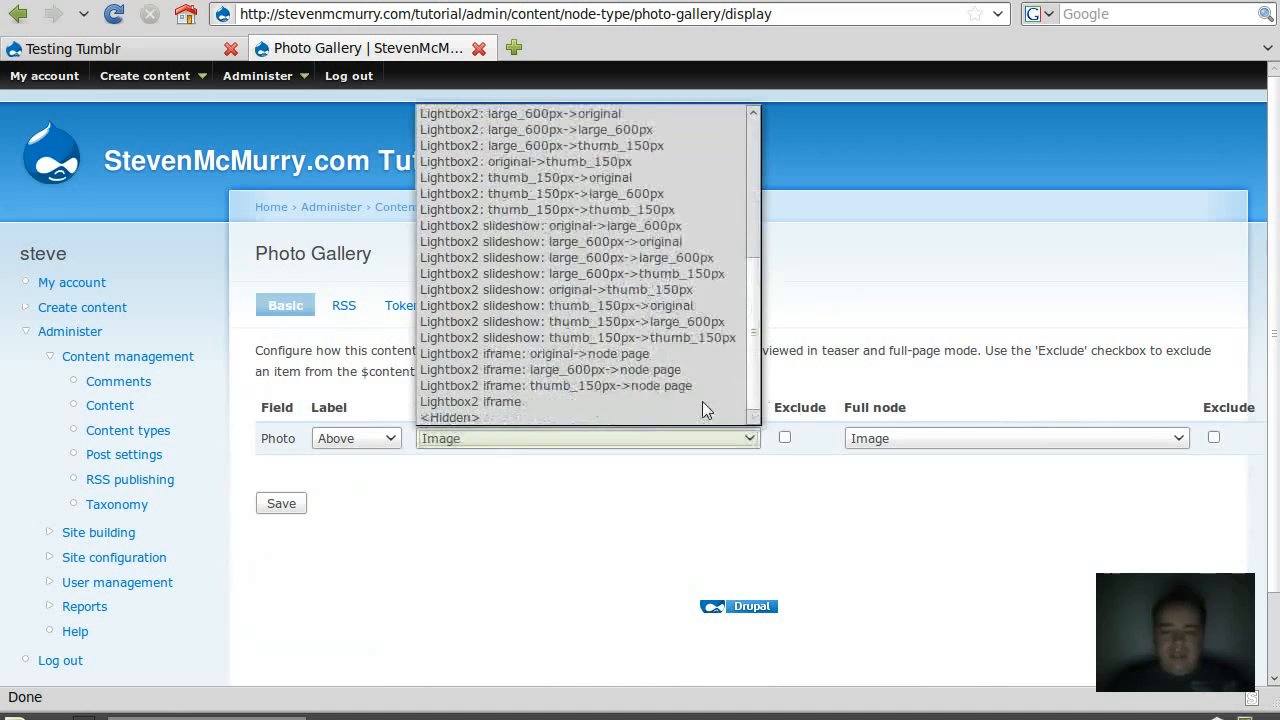
pyautogui.click(628, 417)
pyautogui.click(902, 446)
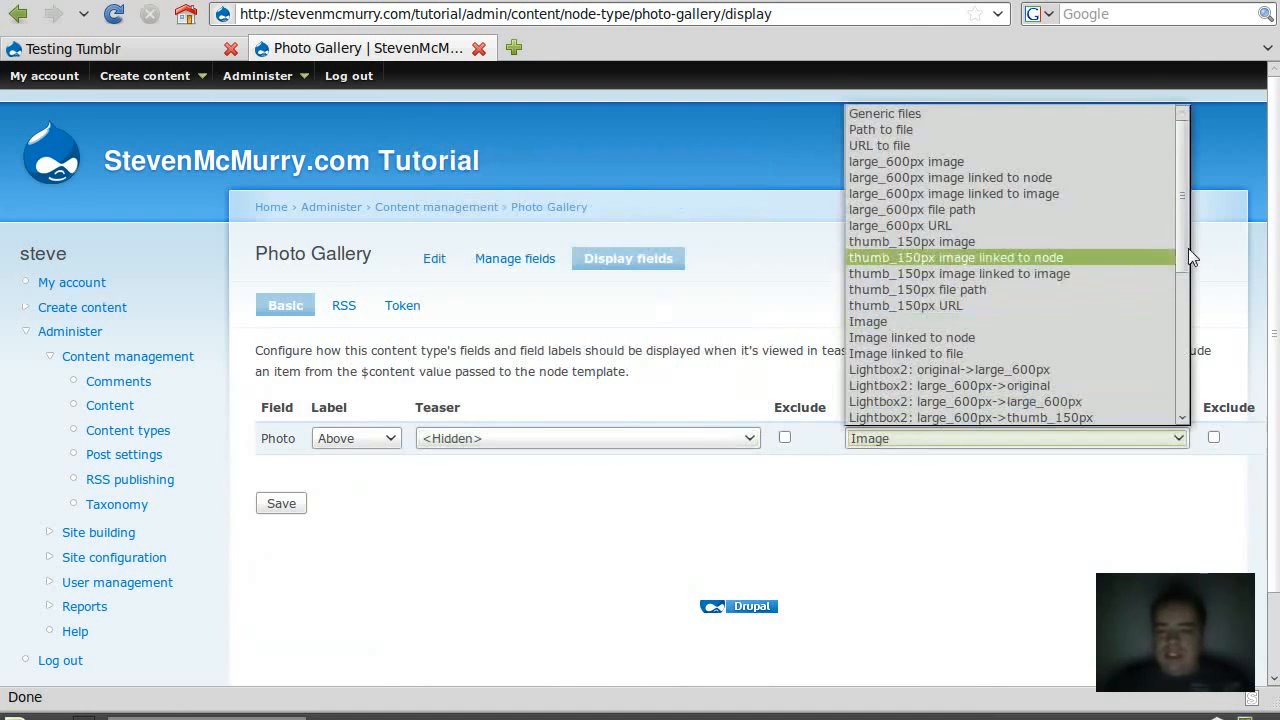
pyautogui.moveTo(1188, 250); pyautogui.dragTo(1183, 400)
pyautogui.click(1100, 415)
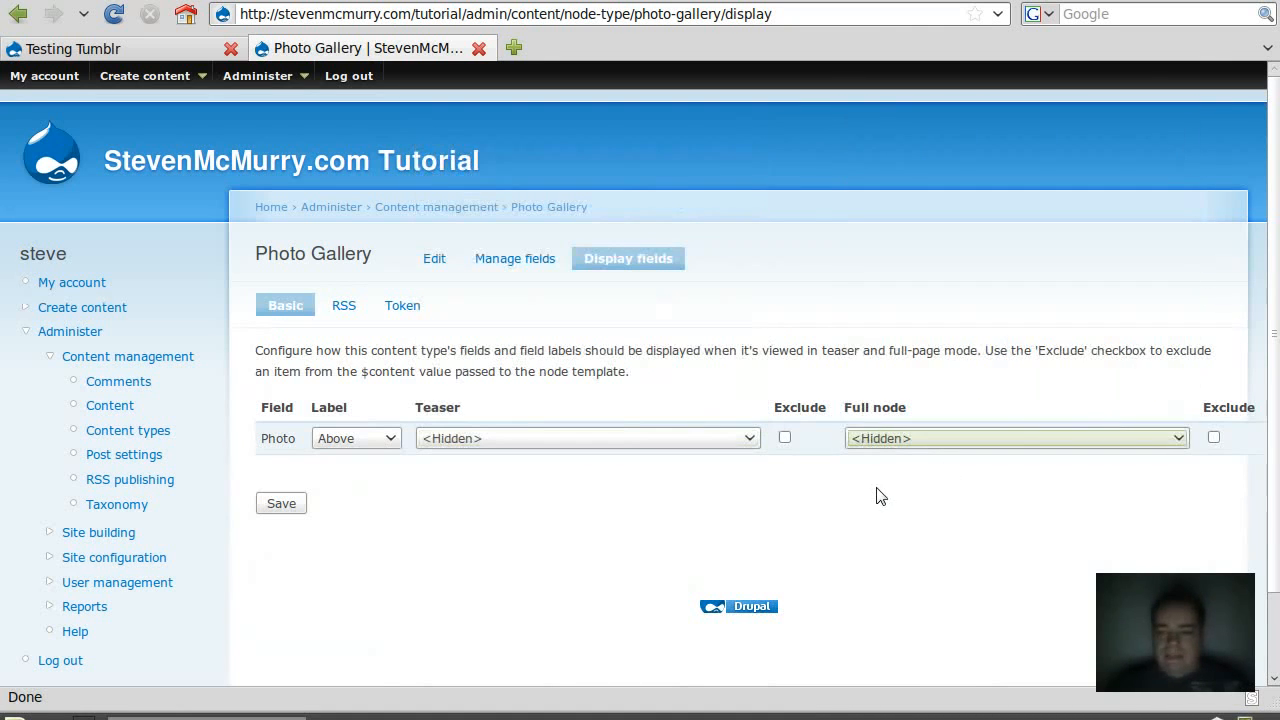
# - Set the Photo field's label to <Hidden> and save the display settings
pyautogui.click(375, 443)
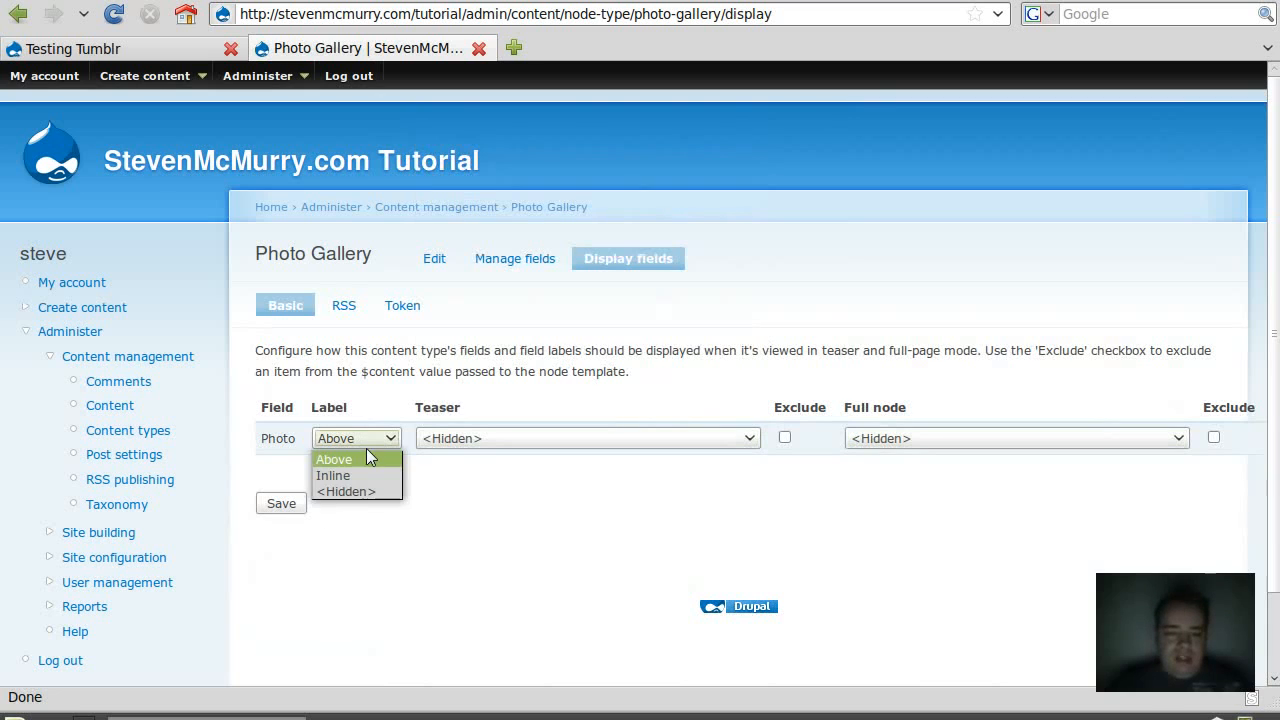
pyautogui.click(362, 490)
pyautogui.click(281, 504)
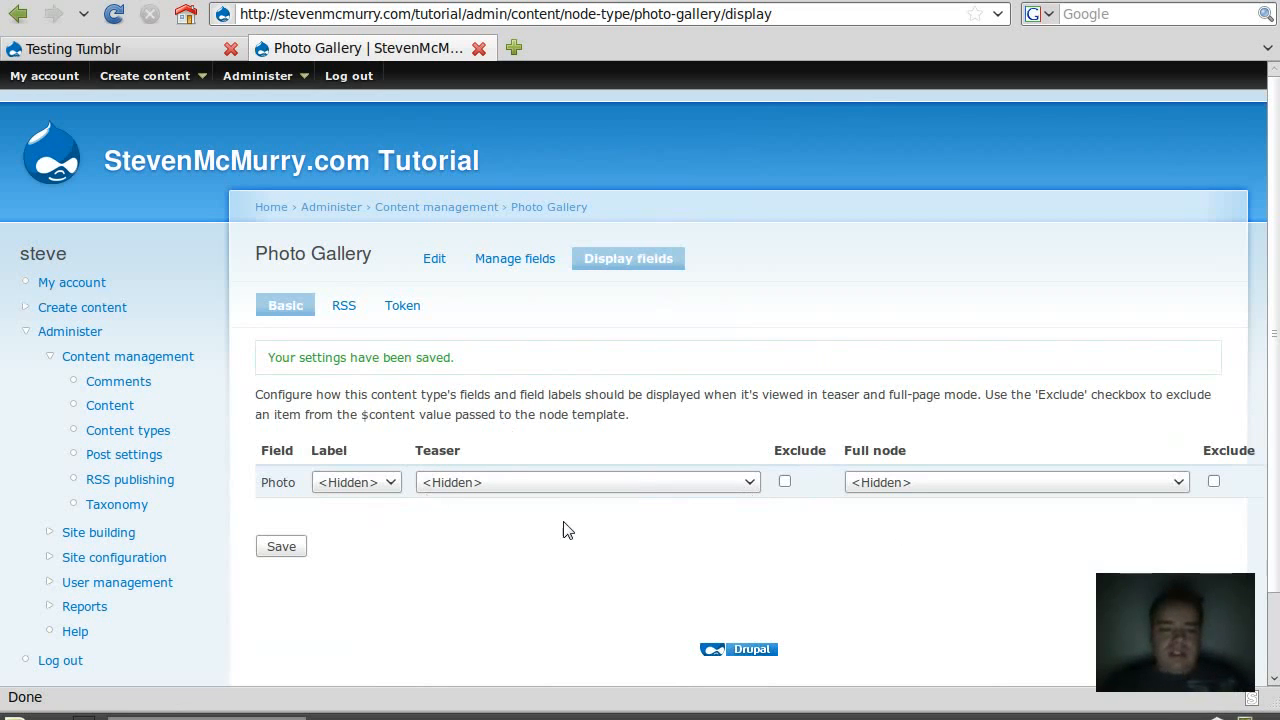
# - Set the Photo field's Full node and Teaser display to thumb_150px image and save the settings
pyautogui.click(896, 480)
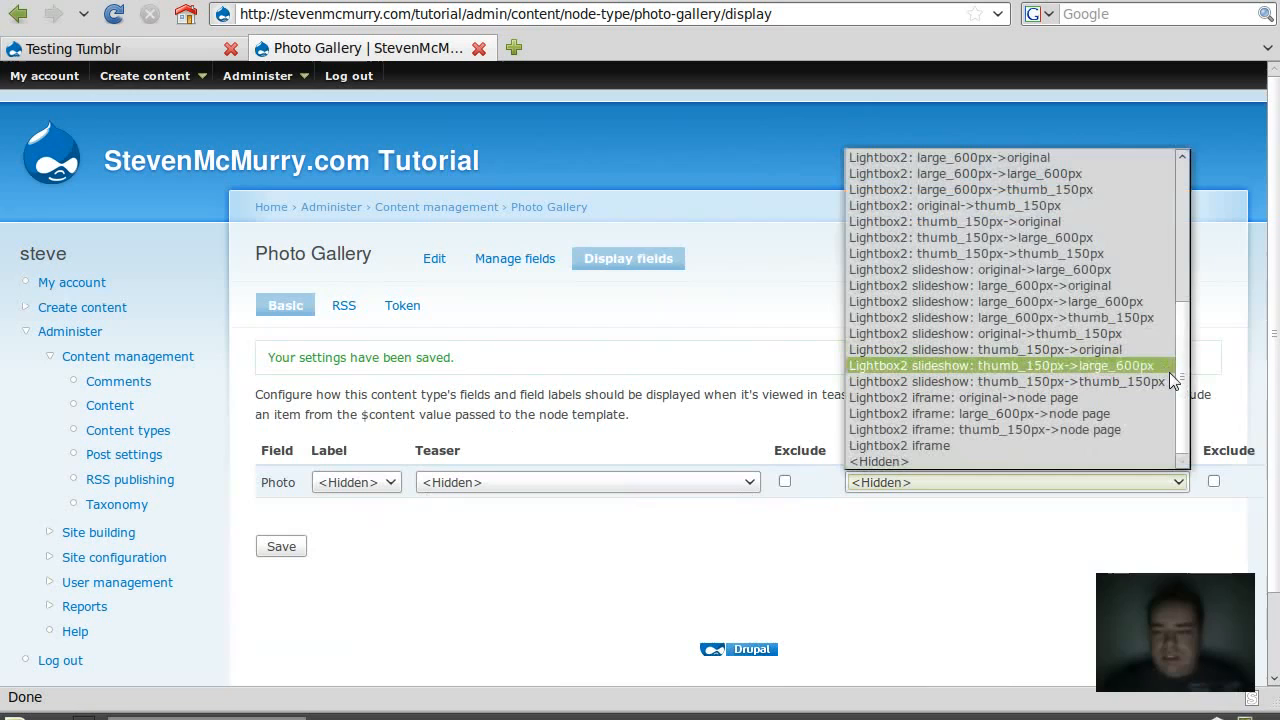
pyautogui.moveTo(1192, 372); pyautogui.dragTo(1206, 200)
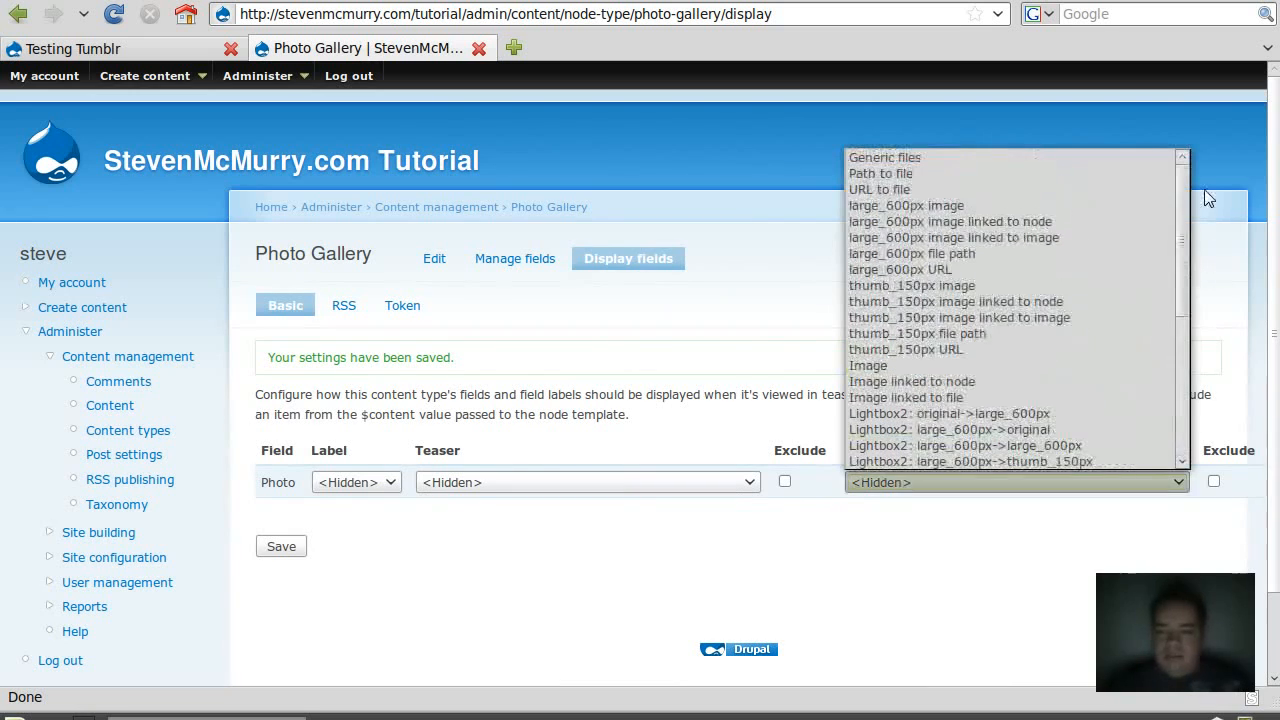
pyautogui.click(945, 290)
pyautogui.click(740, 481)
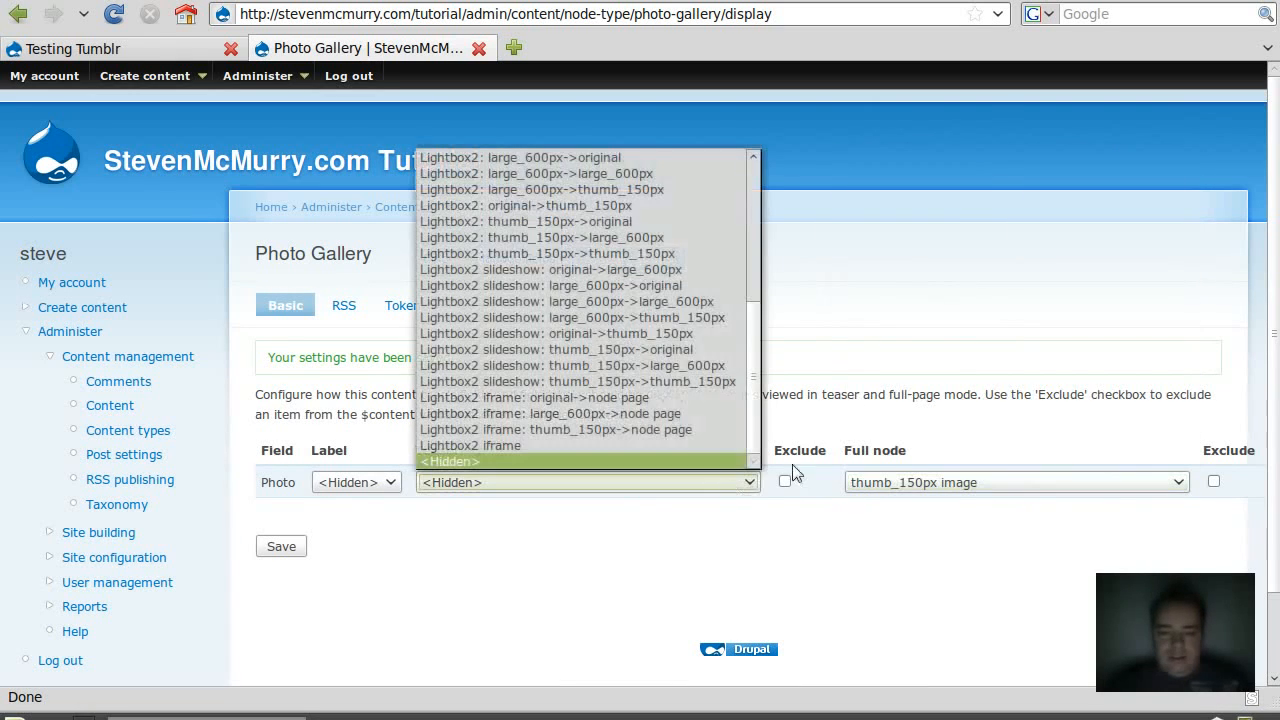
pyautogui.moveTo(760, 368); pyautogui.dragTo(704, 260)
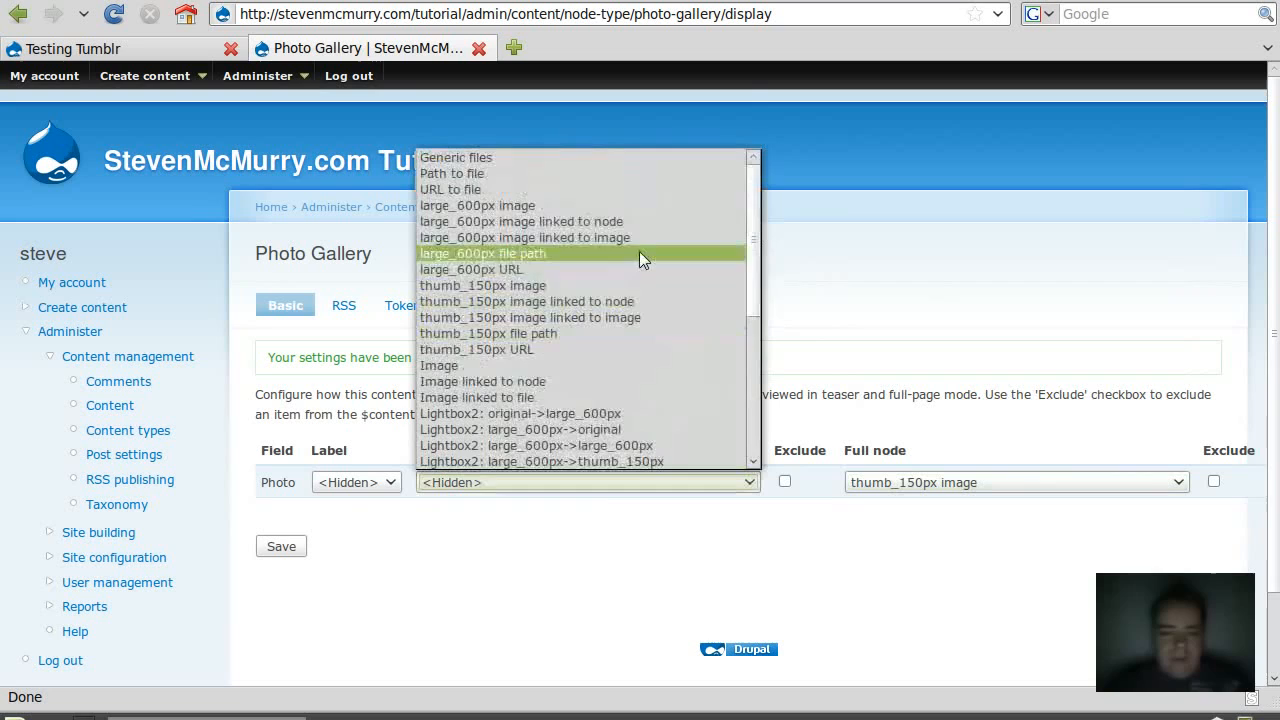
pyautogui.click(623, 286)
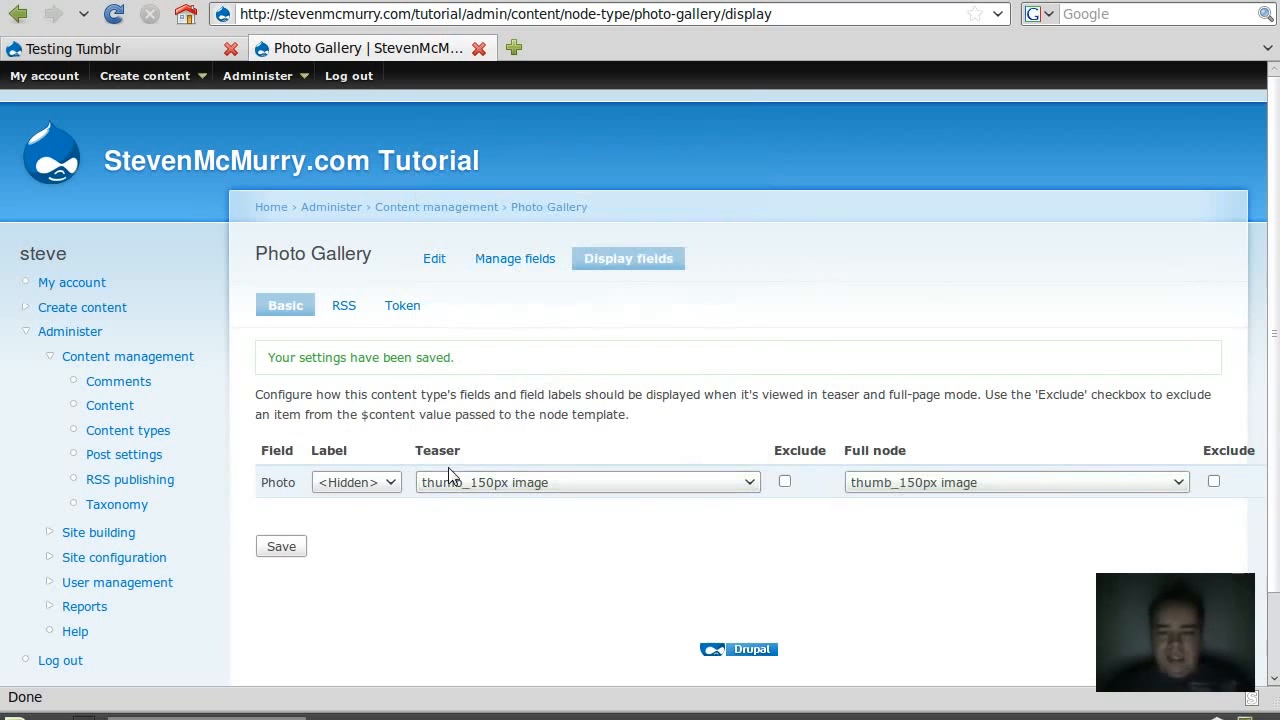
pyautogui.click(298, 547)
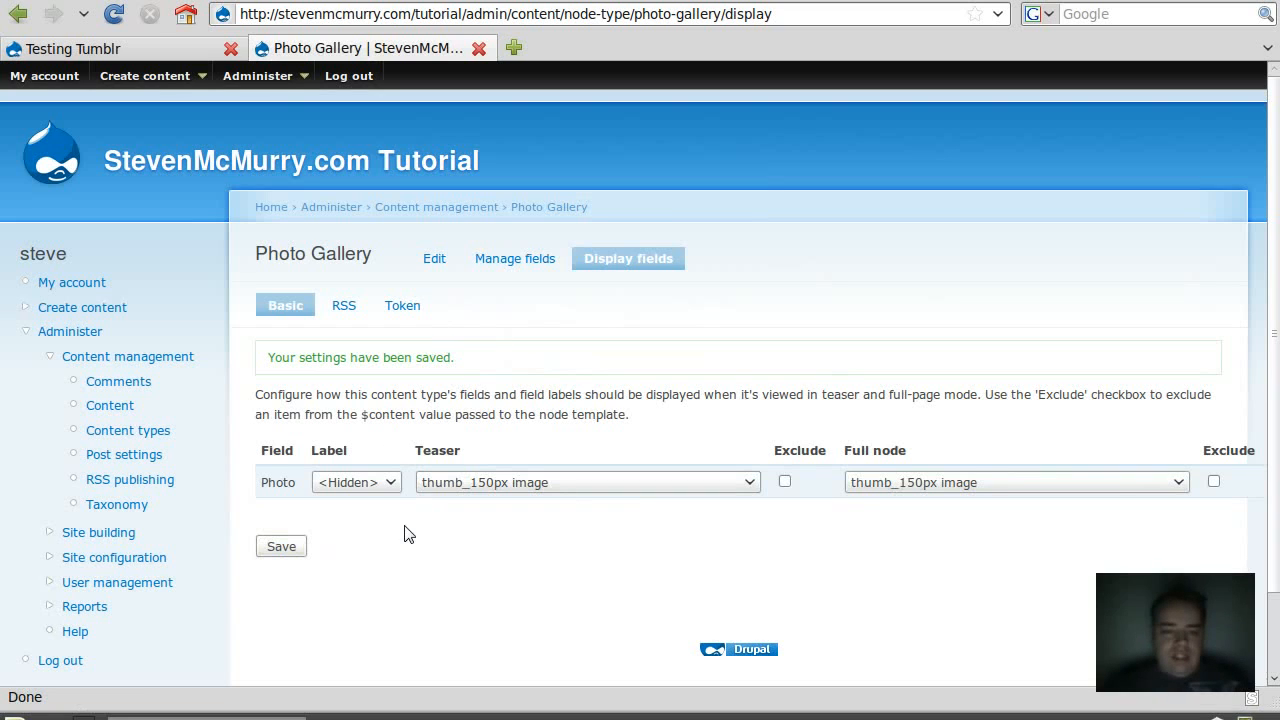
# - Open the Photo Gallery 1 post from the site's content list and look through its photos
pyautogui.moveTo(267, 79)
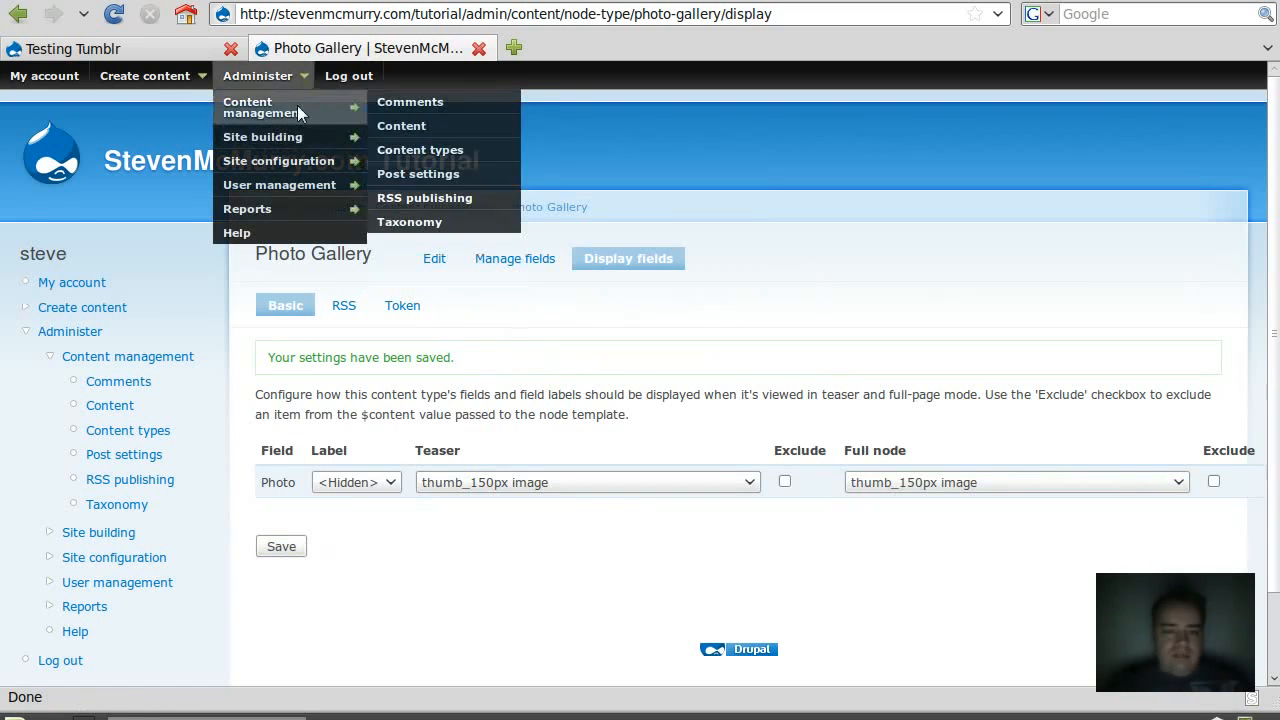
pyautogui.moveTo(343, 121)
pyautogui.click(401, 127)
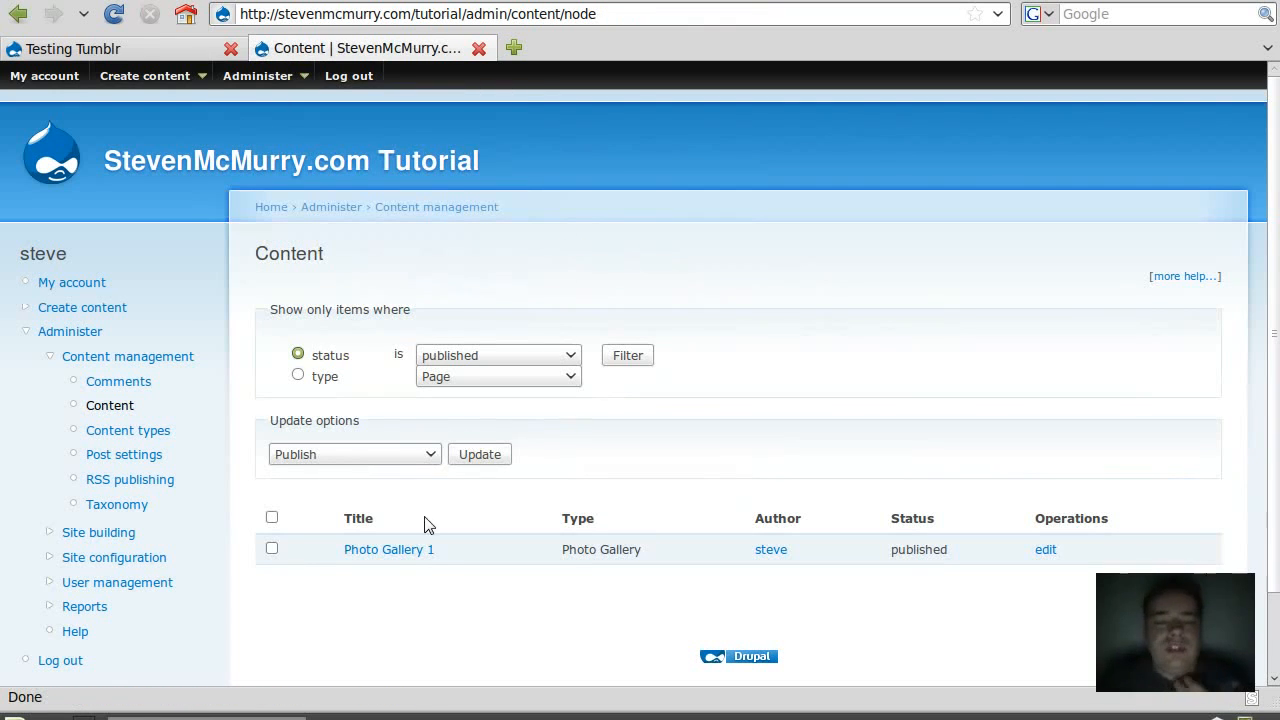
pyautogui.click(422, 562)
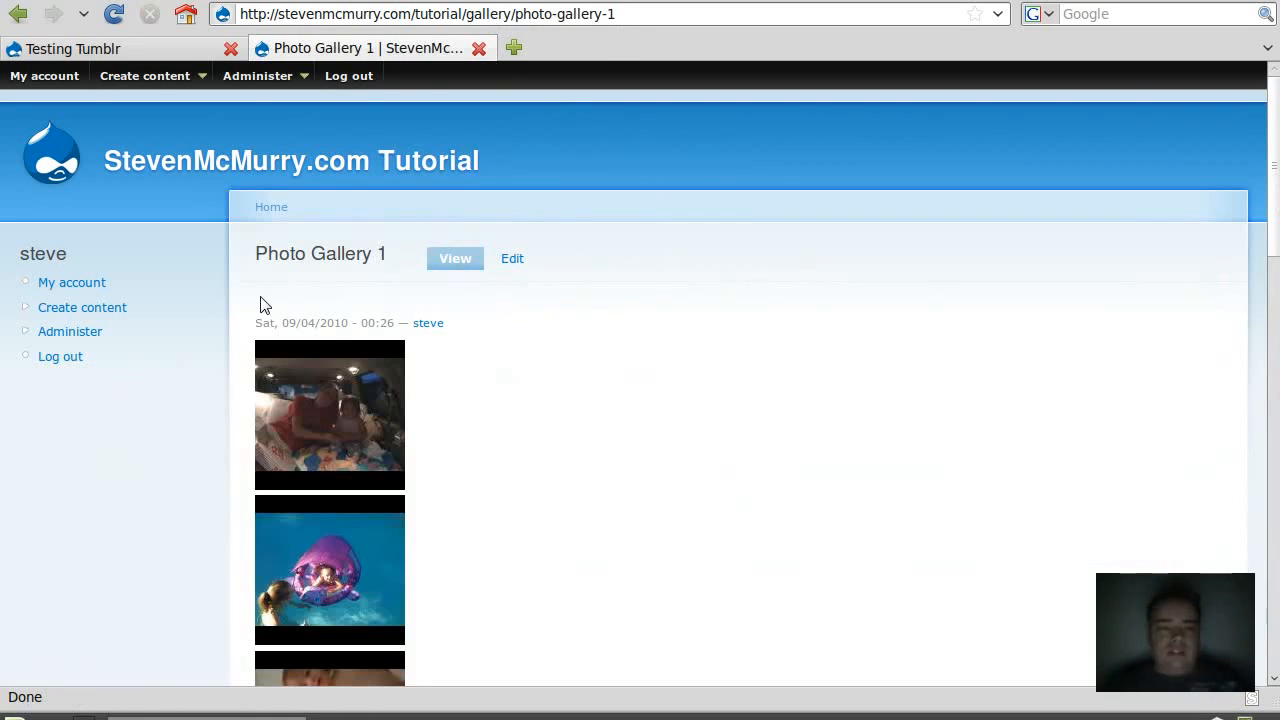
pyautogui.moveTo(277, 85)
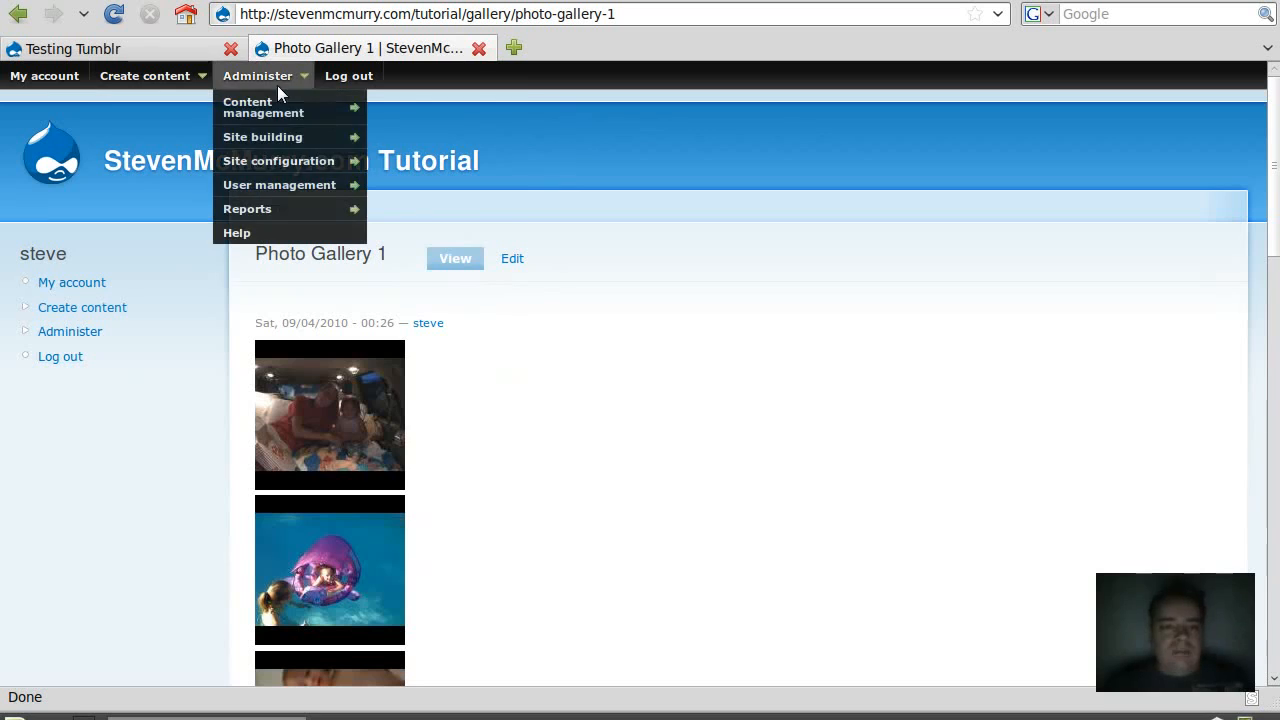
pyautogui.moveTo(290, 161)
pyautogui.scroll(-20, 820, 432)
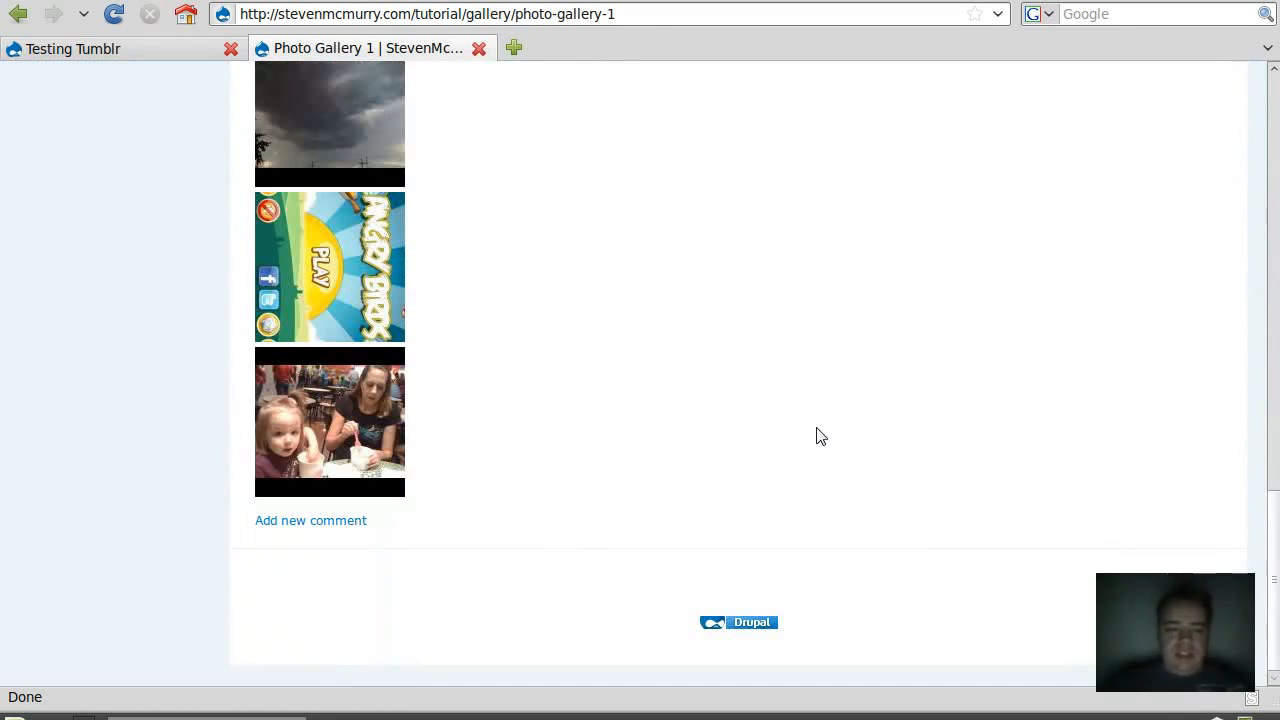
pyautogui.press('Home')
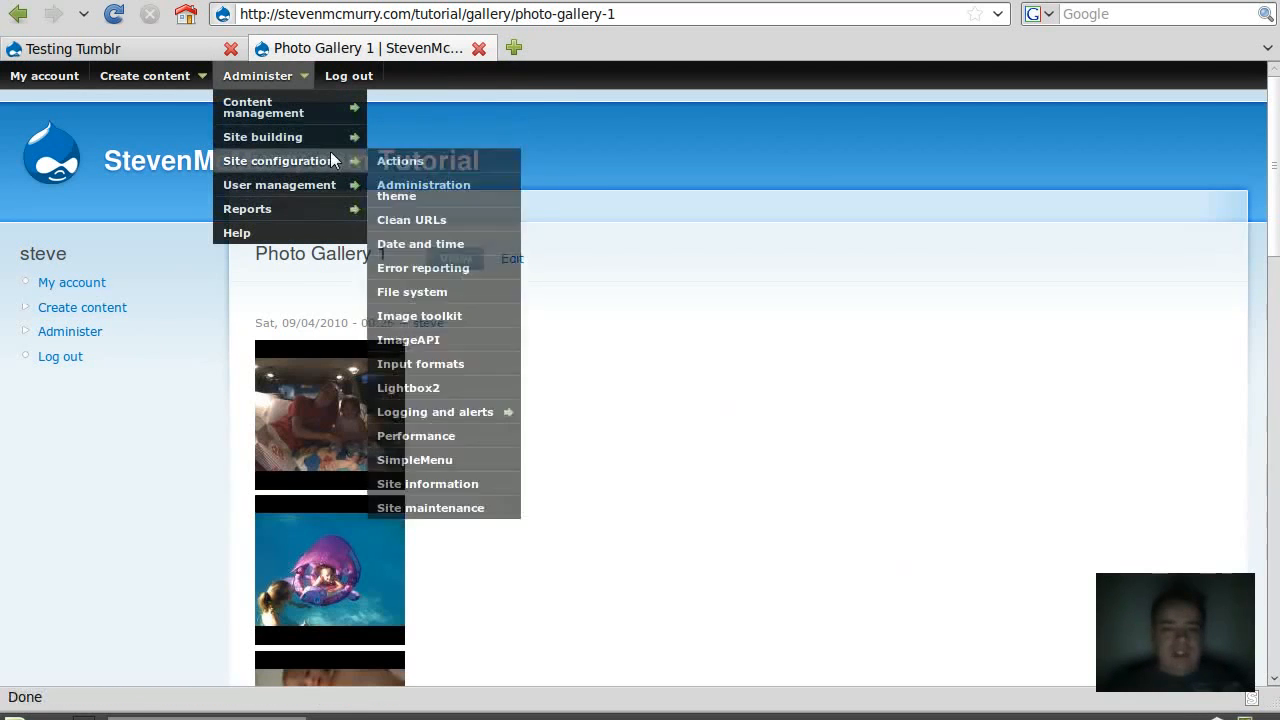
# - Open the Photo Gallery 1 post's edit form in a new tab and the site's Views list in the current one
pyautogui.moveTo(340, 137)
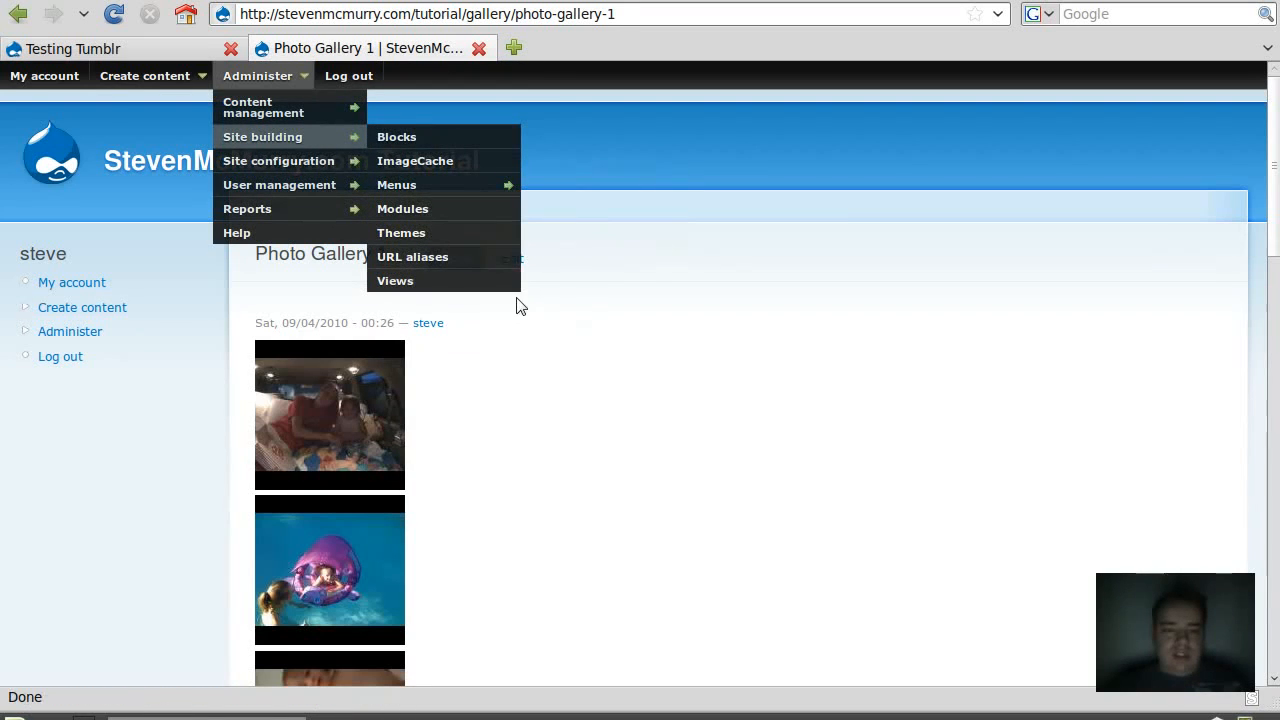
pyautogui.middleClick(527, 259)
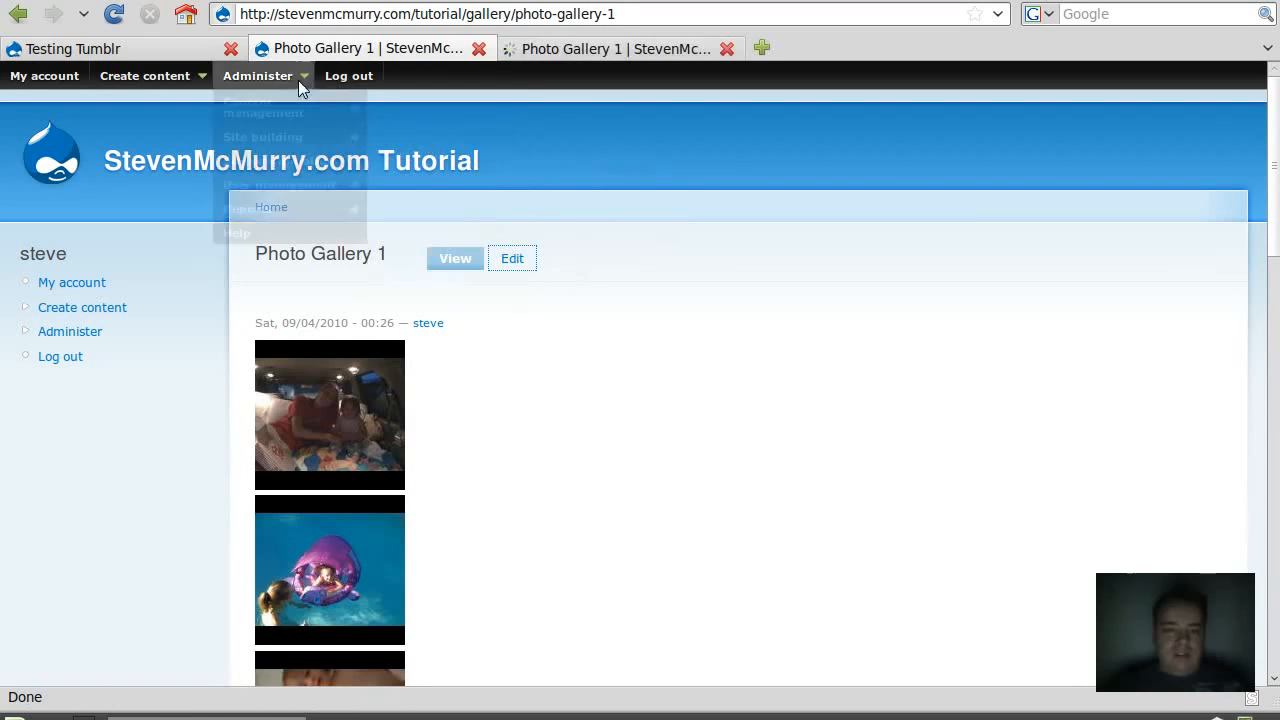
pyautogui.moveTo(314, 146)
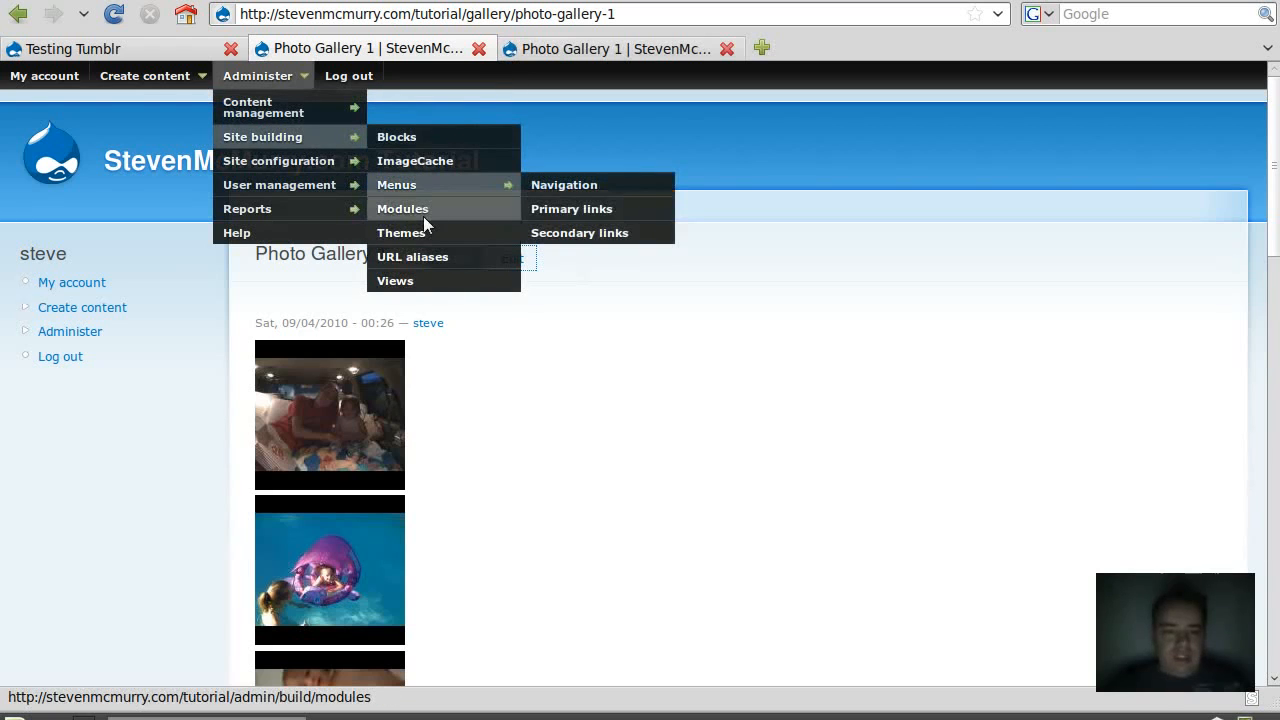
pyautogui.click(399, 284)
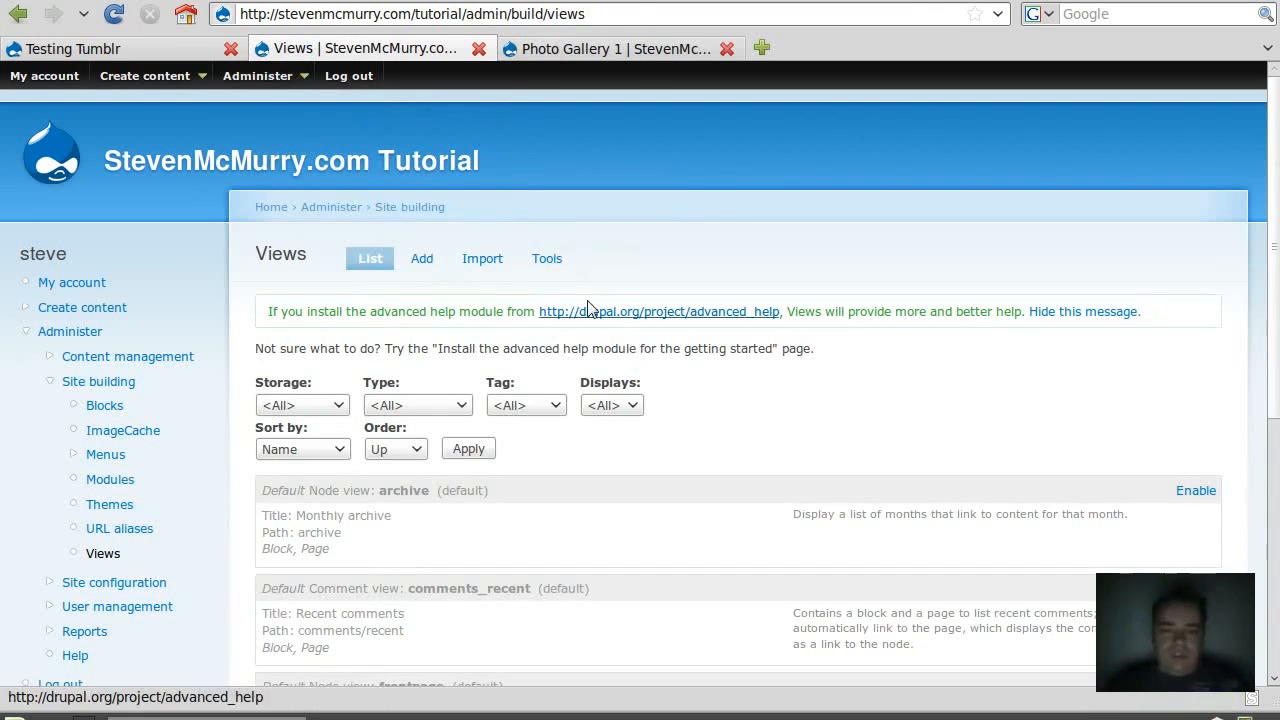
# - Give the Photo Gallery 1 post a menu link titled First Gallery under <Primary links> and save the post
pyautogui.click(640, 48)
pyautogui.scroll(-10, 530, 322)
pyautogui.scroll(-2, 430, 345)
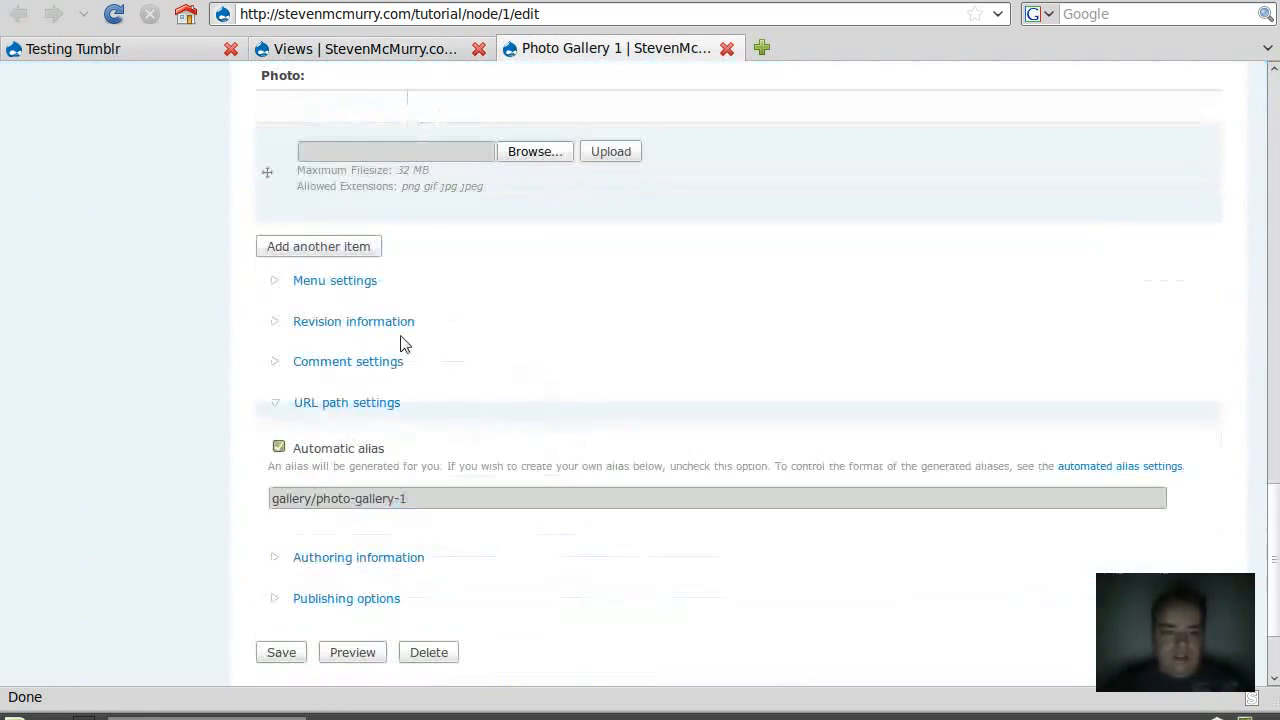
pyautogui.click(342, 281)
pyautogui.click(349, 420)
pyautogui.click(348, 423)
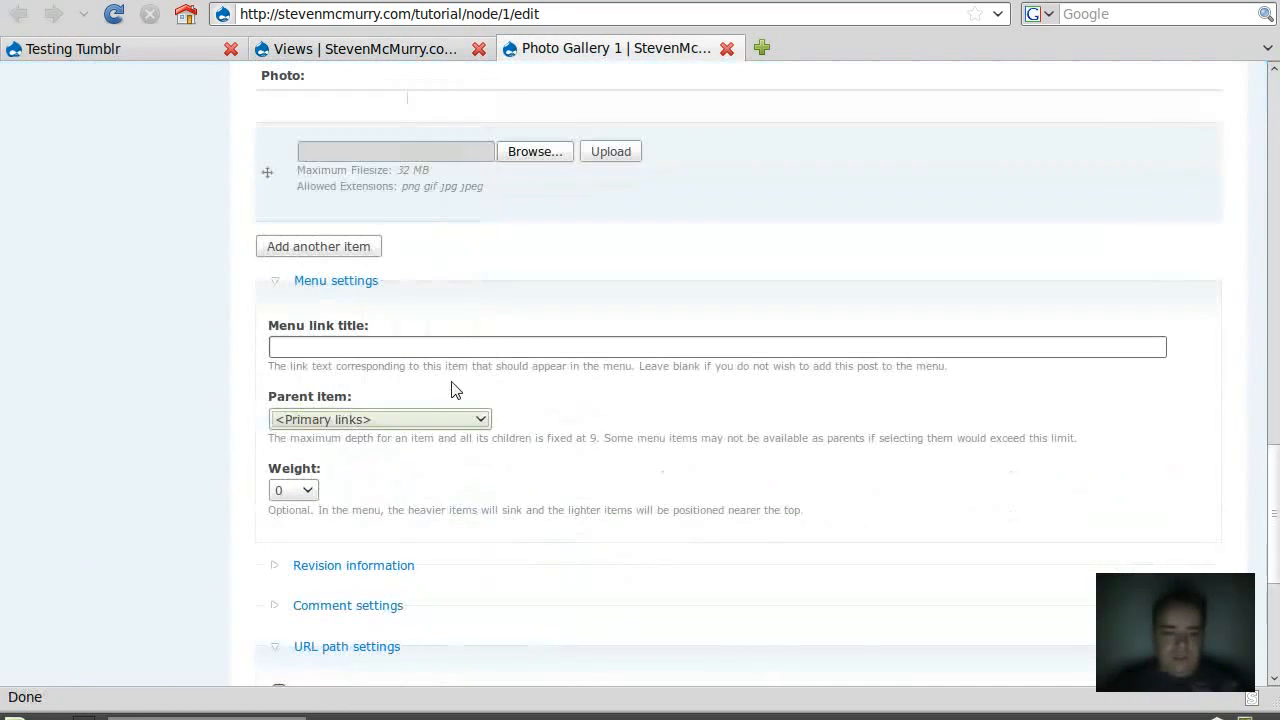
pyautogui.click(509, 352)
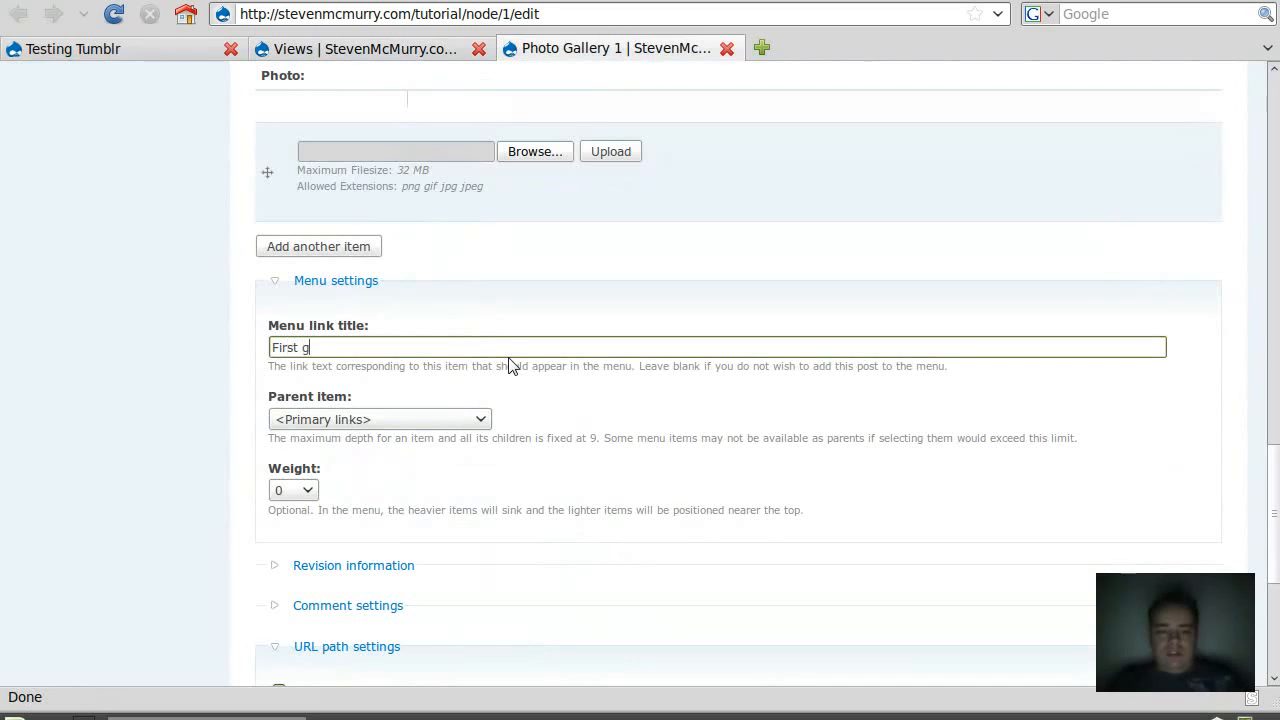
pyautogui.write('First Gallery')
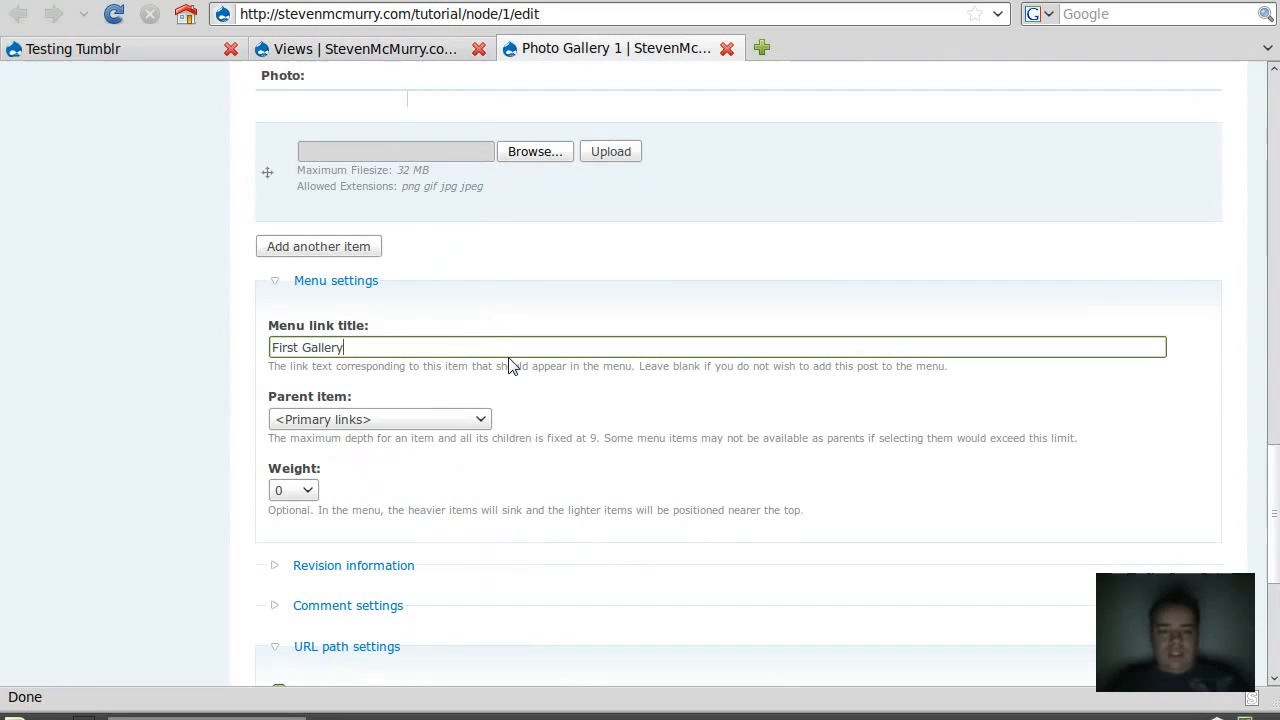
pyautogui.scroll(-6, 509, 366)
pyautogui.click(285, 520)
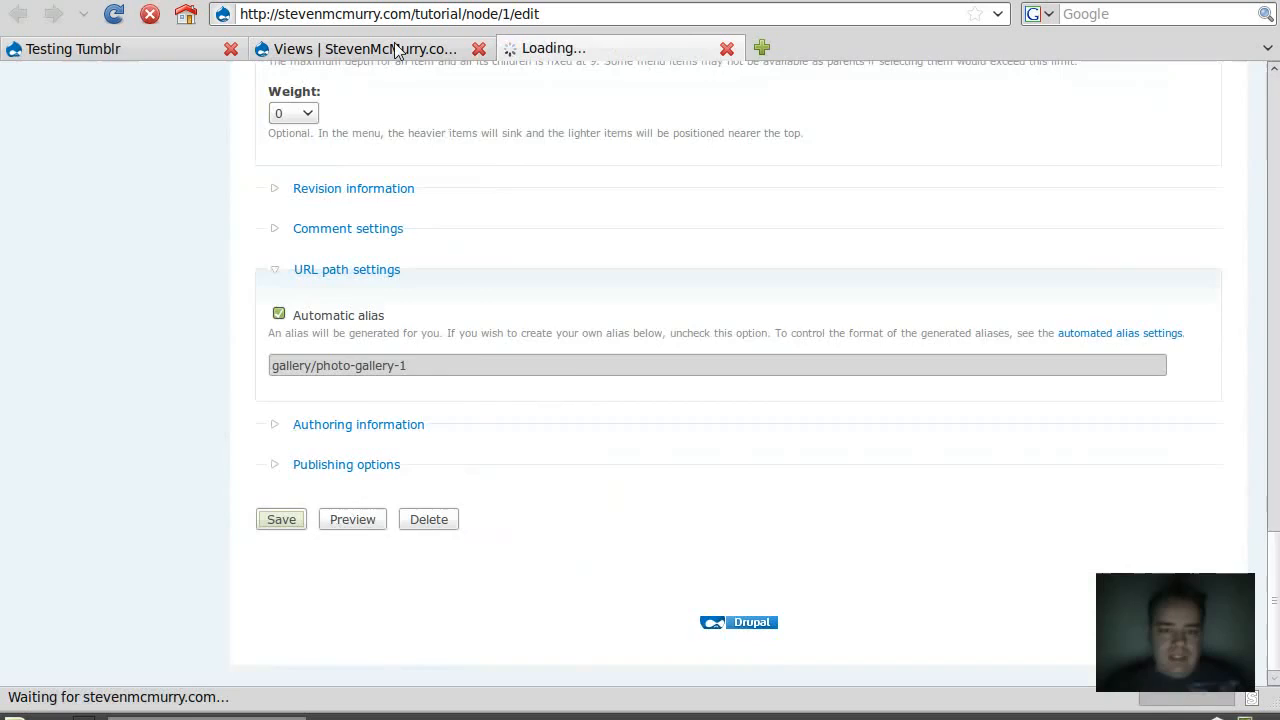
# - Create a new view of type Node named galleries with the description "node as a gallery"
pyautogui.click(360, 48)
pyautogui.scroll(-1, 660, 391)
pyautogui.scroll(-1, 660, 391)
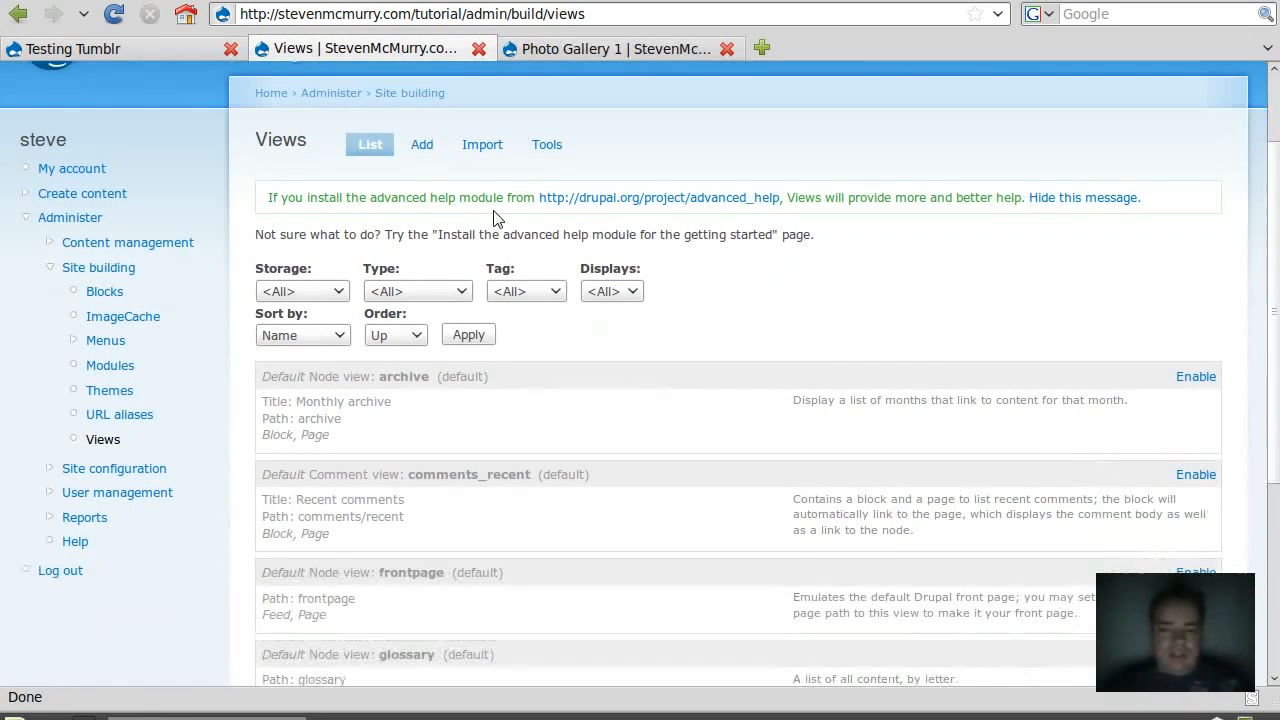
pyautogui.click(421, 142)
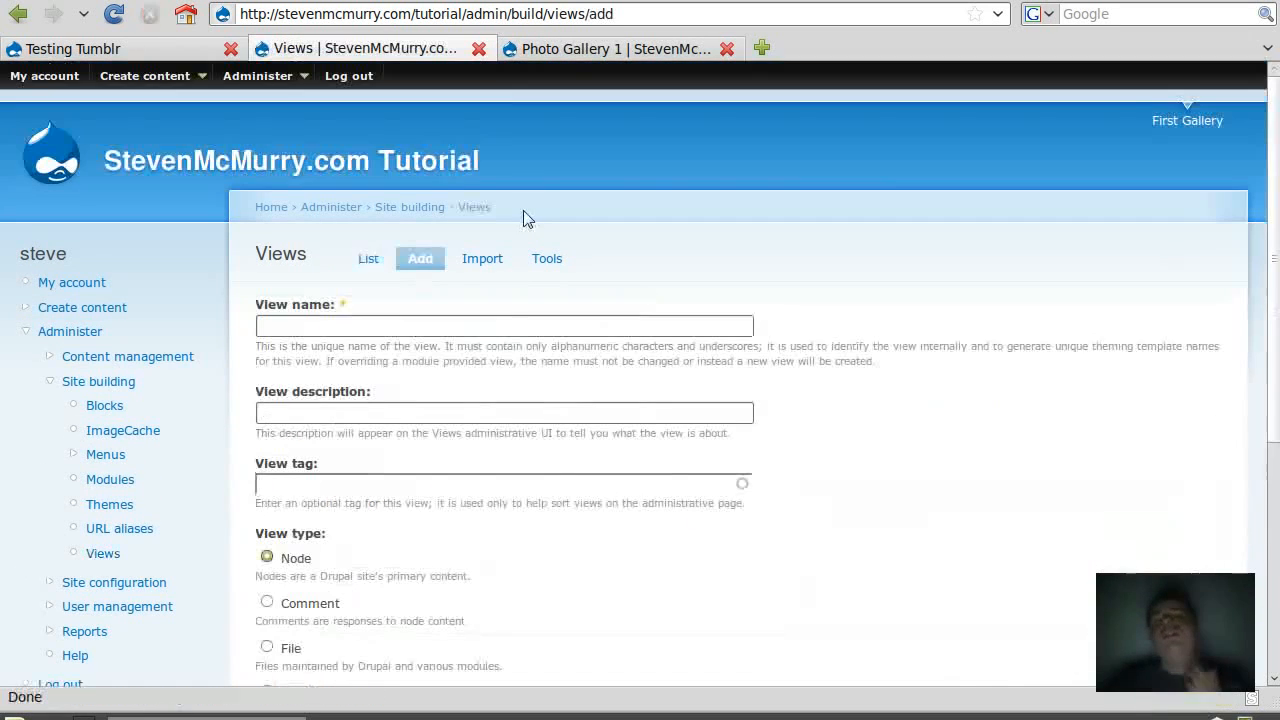
pyautogui.click(498, 330)
pyautogui.write('gal')
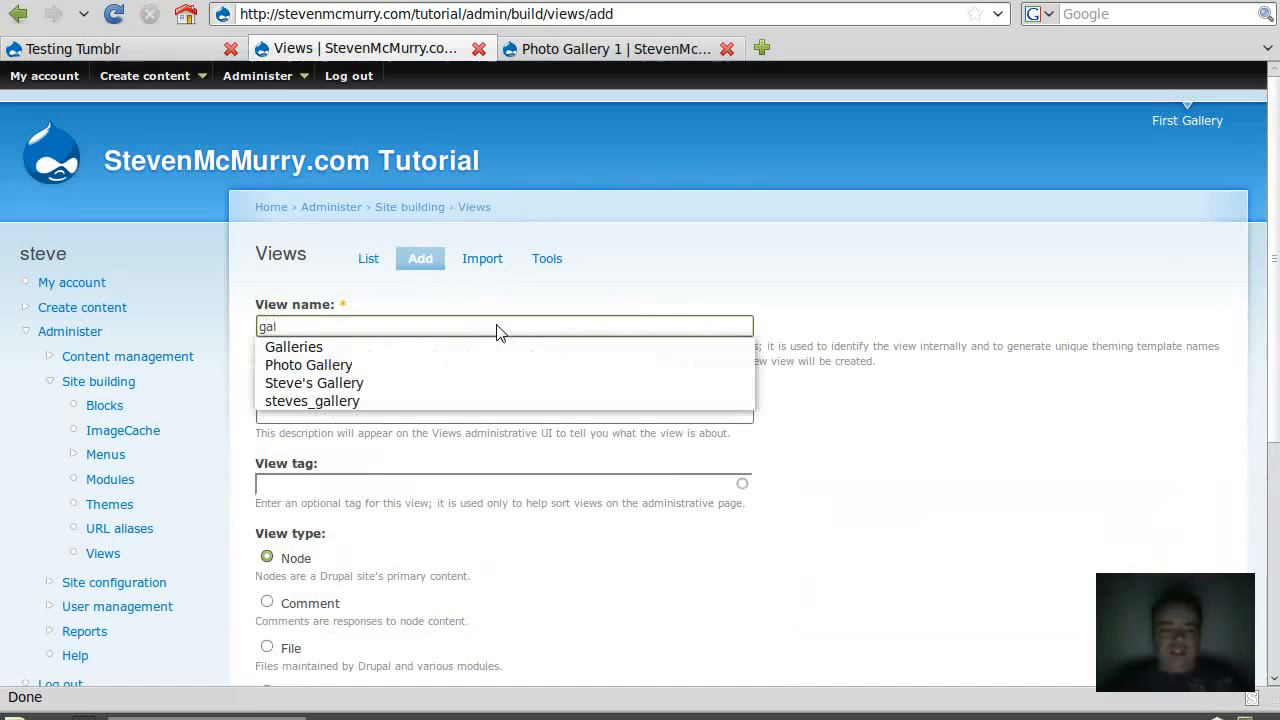
pyautogui.write('leries')
pyautogui.press('Tab')
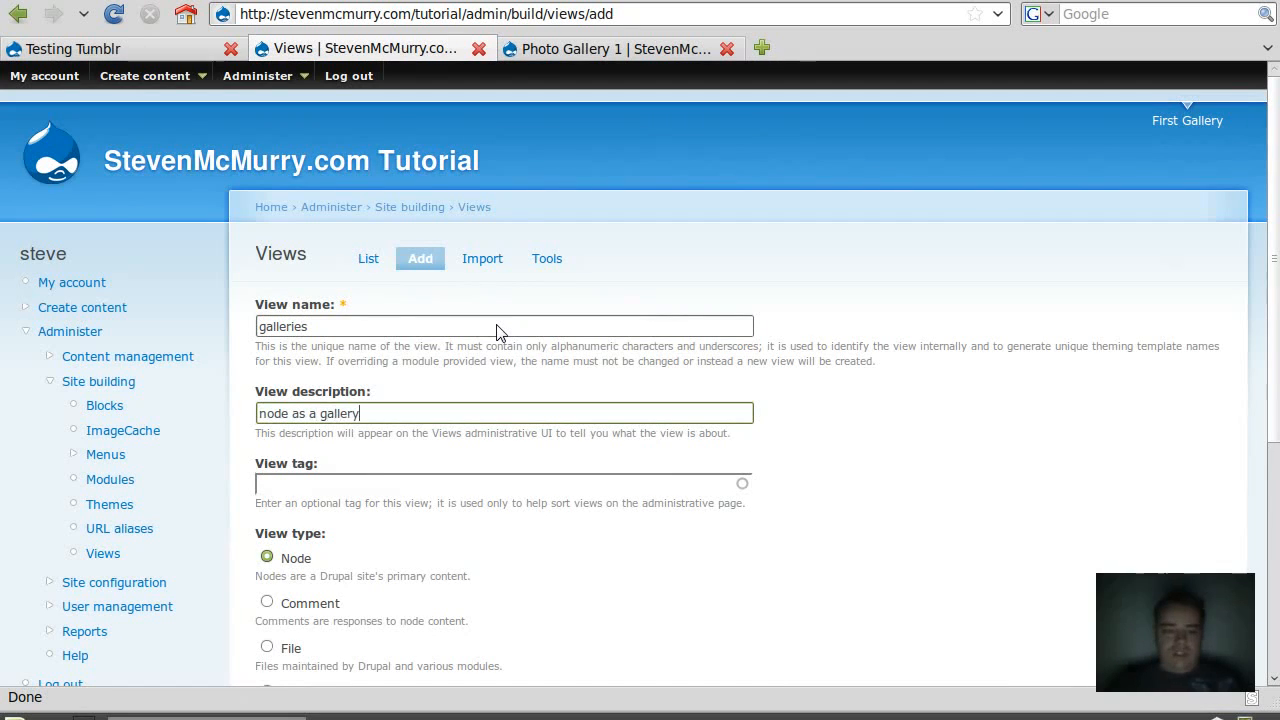
pyautogui.scroll(-5, 497, 332)
pyautogui.click(275, 554)
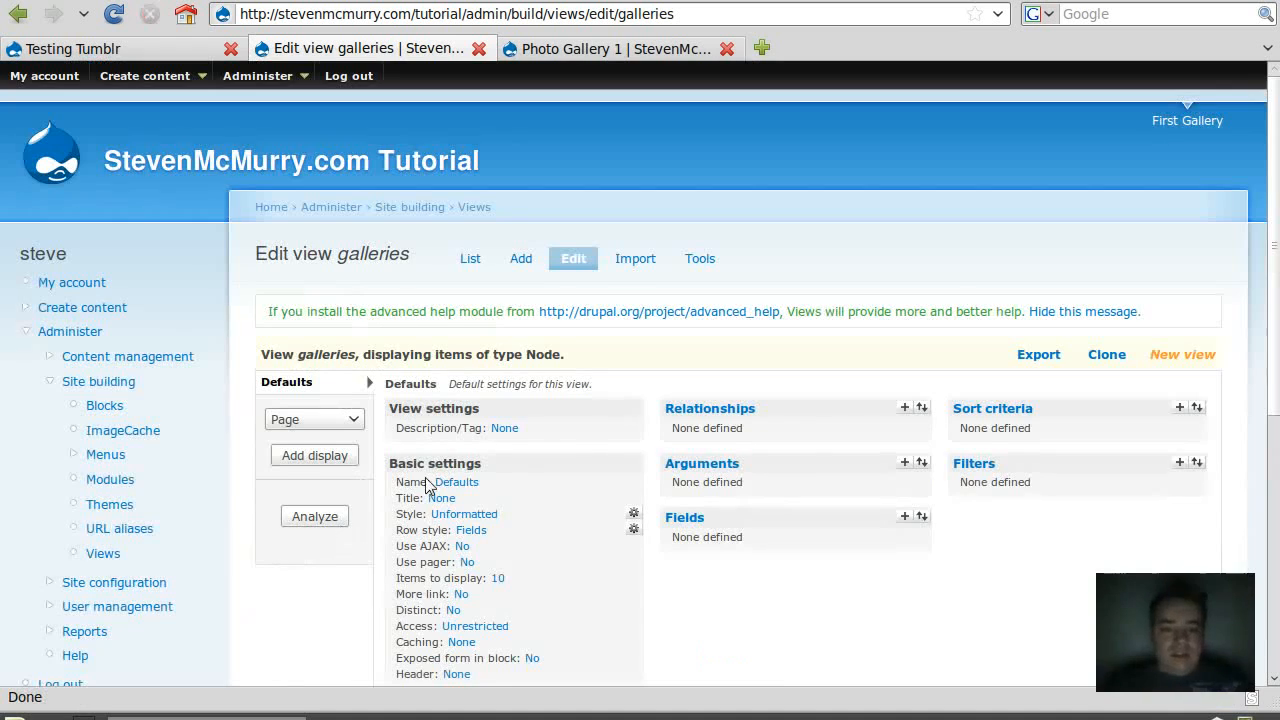
# - Add a Node: Type filter to the galleries view that includes only the Photo Gallery type
pyautogui.scroll(-3, 570, 432)
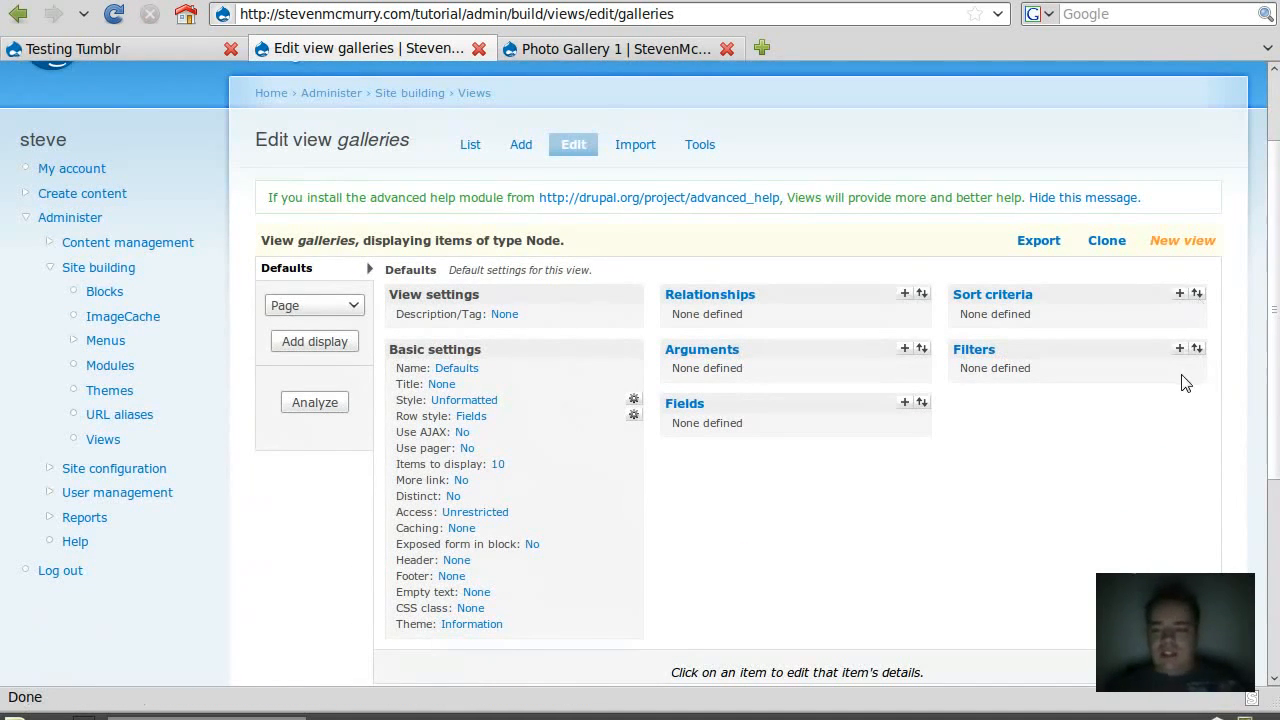
pyautogui.click(1180, 348)
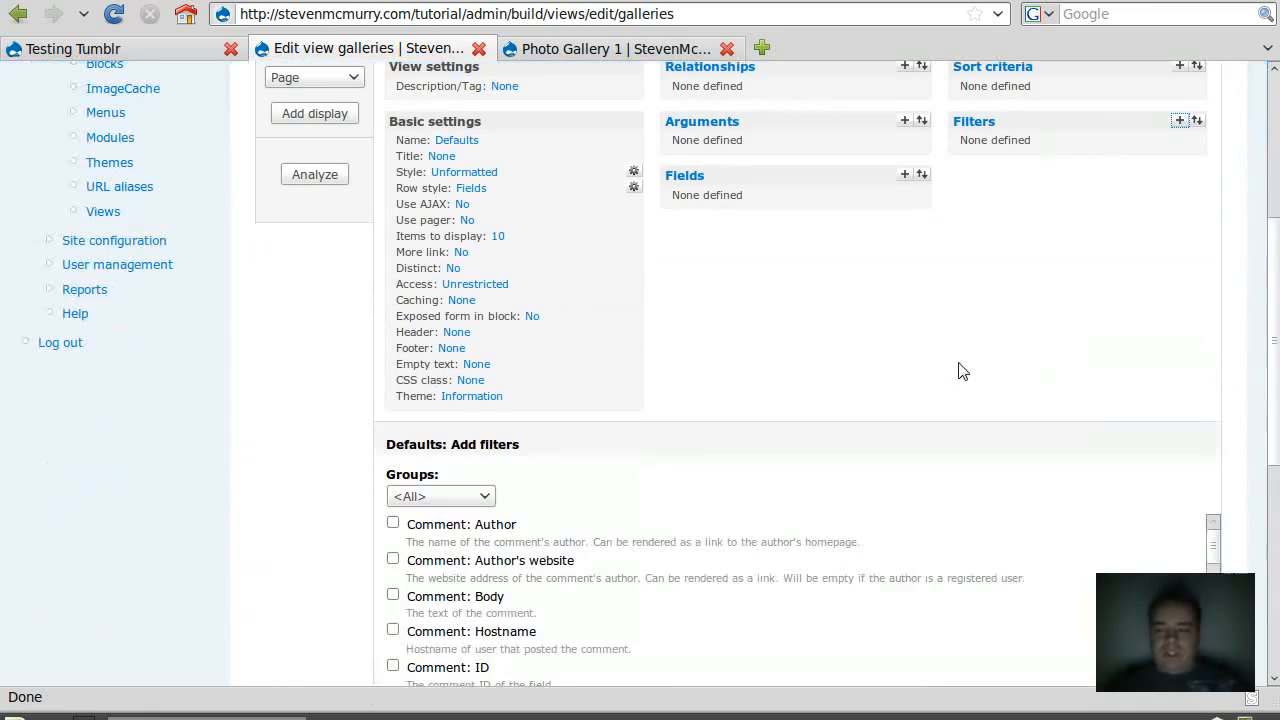
pyautogui.scroll(-3, 531, 423)
pyautogui.click(470, 328)
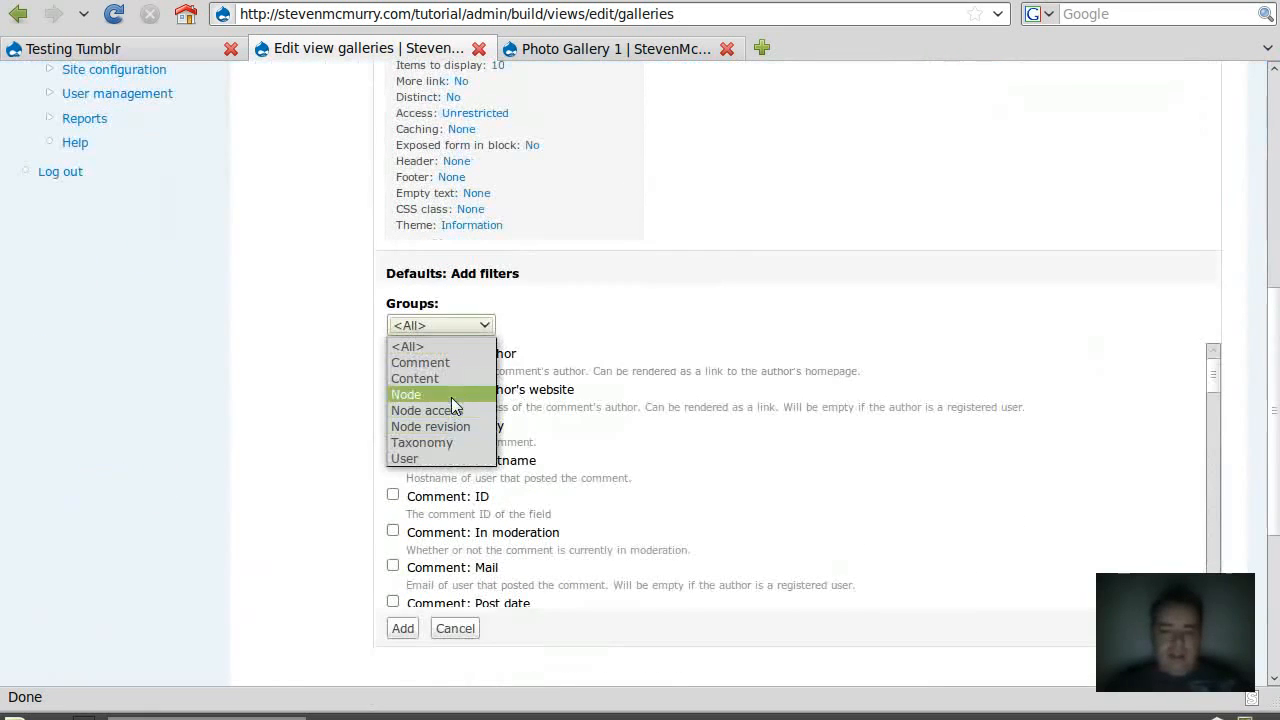
pyautogui.click(451, 397)
pyautogui.scroll(-5, 645, 558)
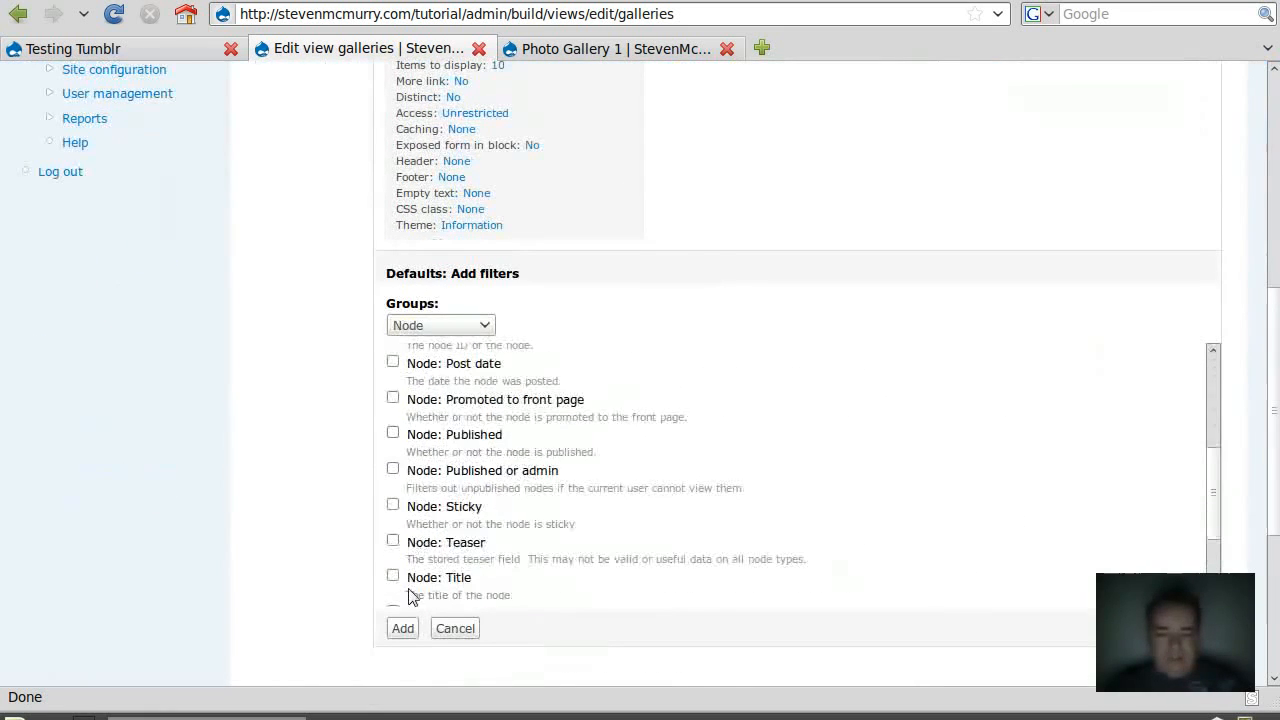
pyautogui.scroll(-2, 410, 585)
pyautogui.click(406, 634)
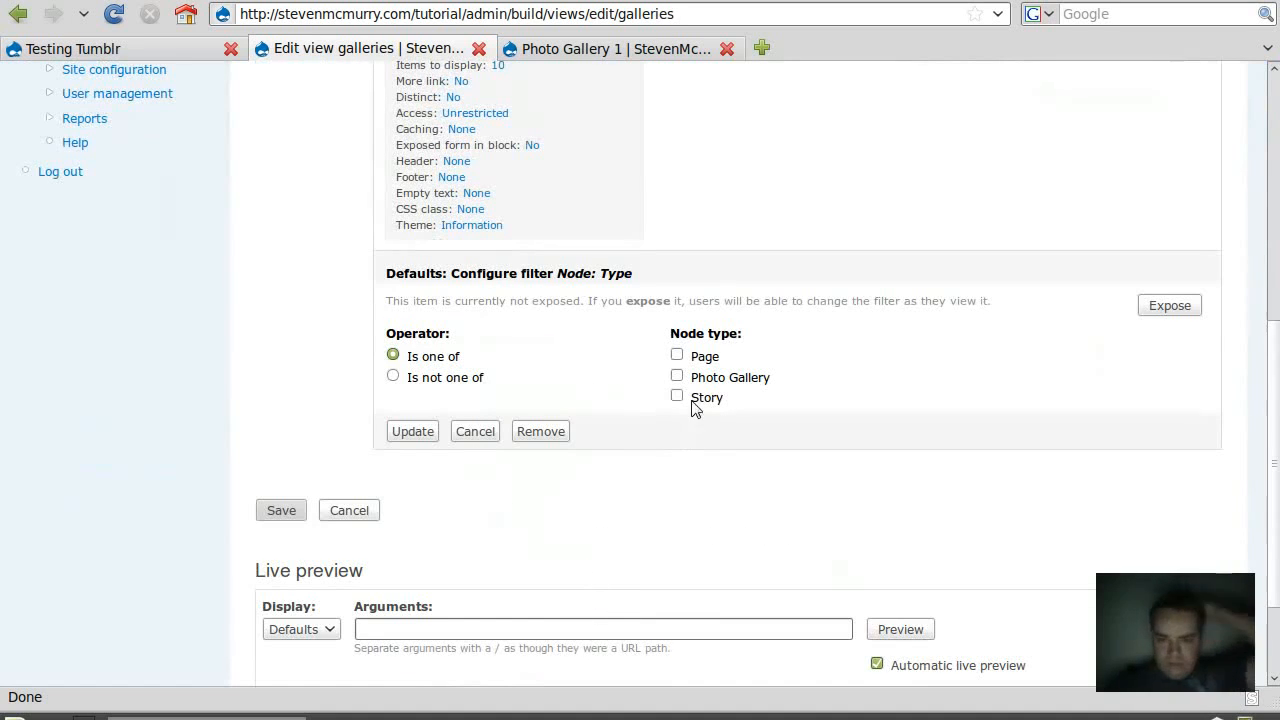
pyautogui.click(677, 376)
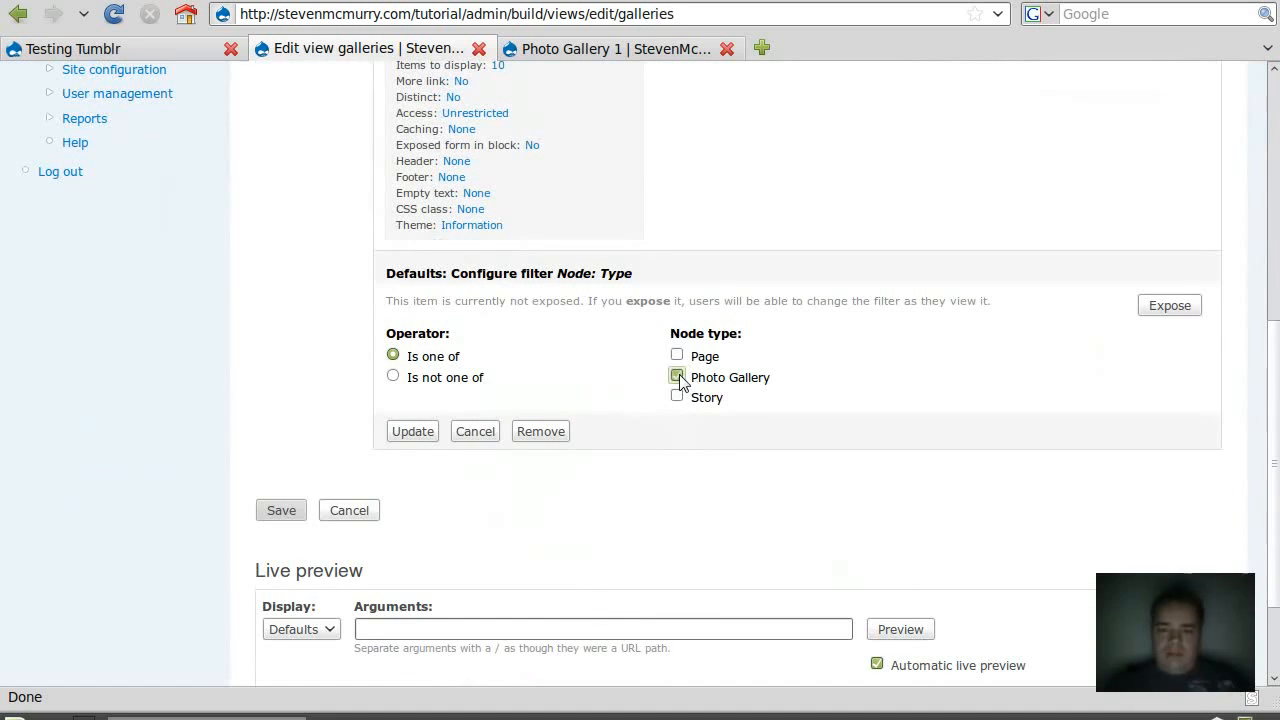
pyautogui.click(412, 431)
# - Add the Content: Photo (field_photogallery_photo) field to the galleries view
pyautogui.scroll(1, 937, 397)
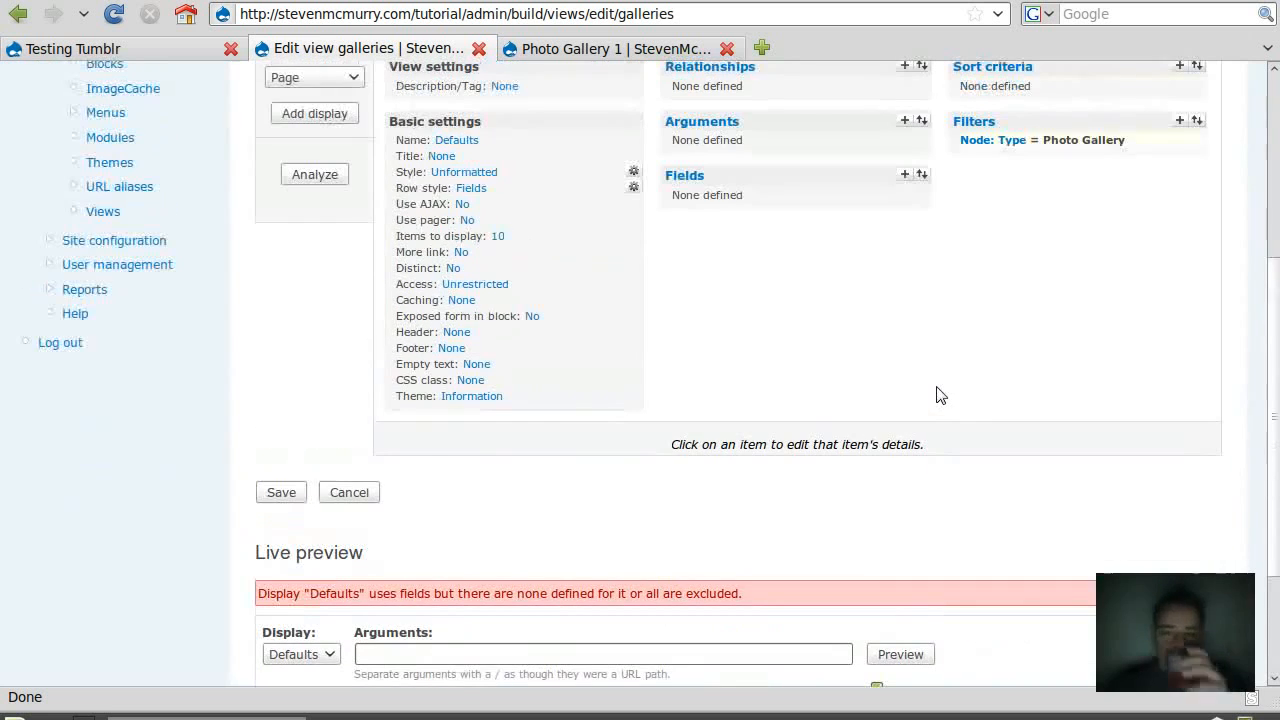
pyautogui.click(906, 176)
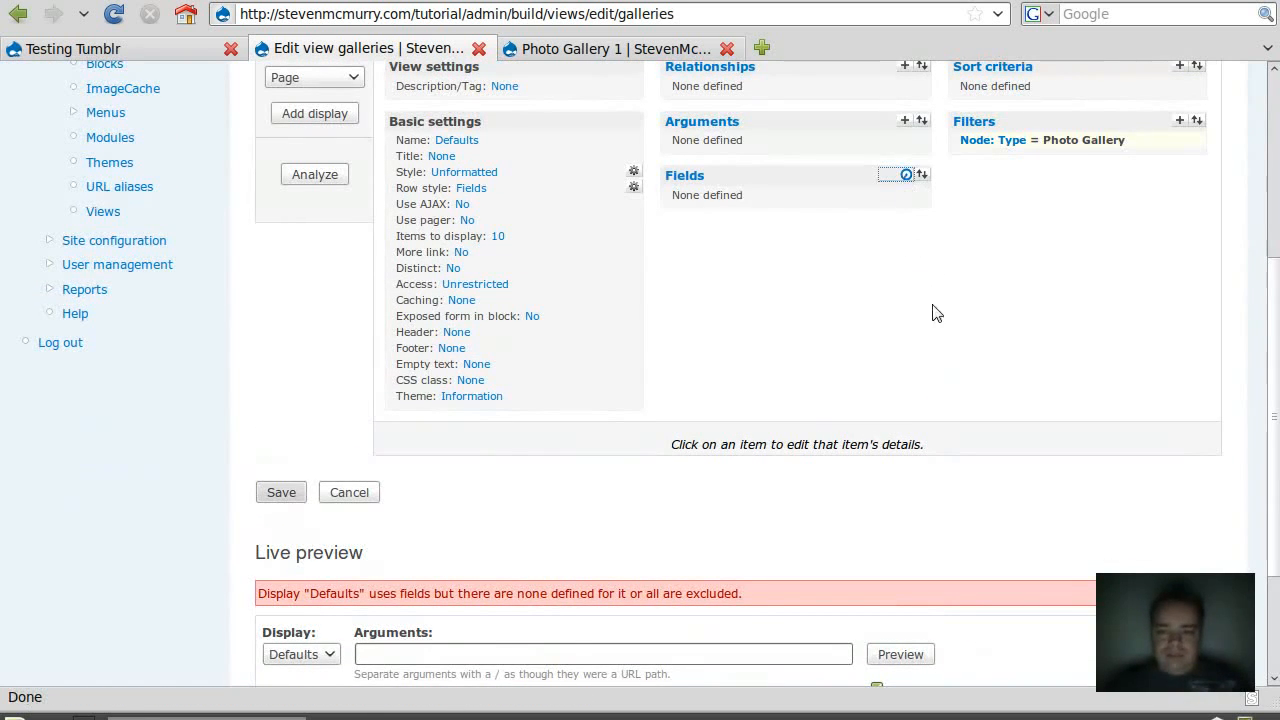
pyautogui.scroll(-2, 529, 403)
pyautogui.click(468, 383)
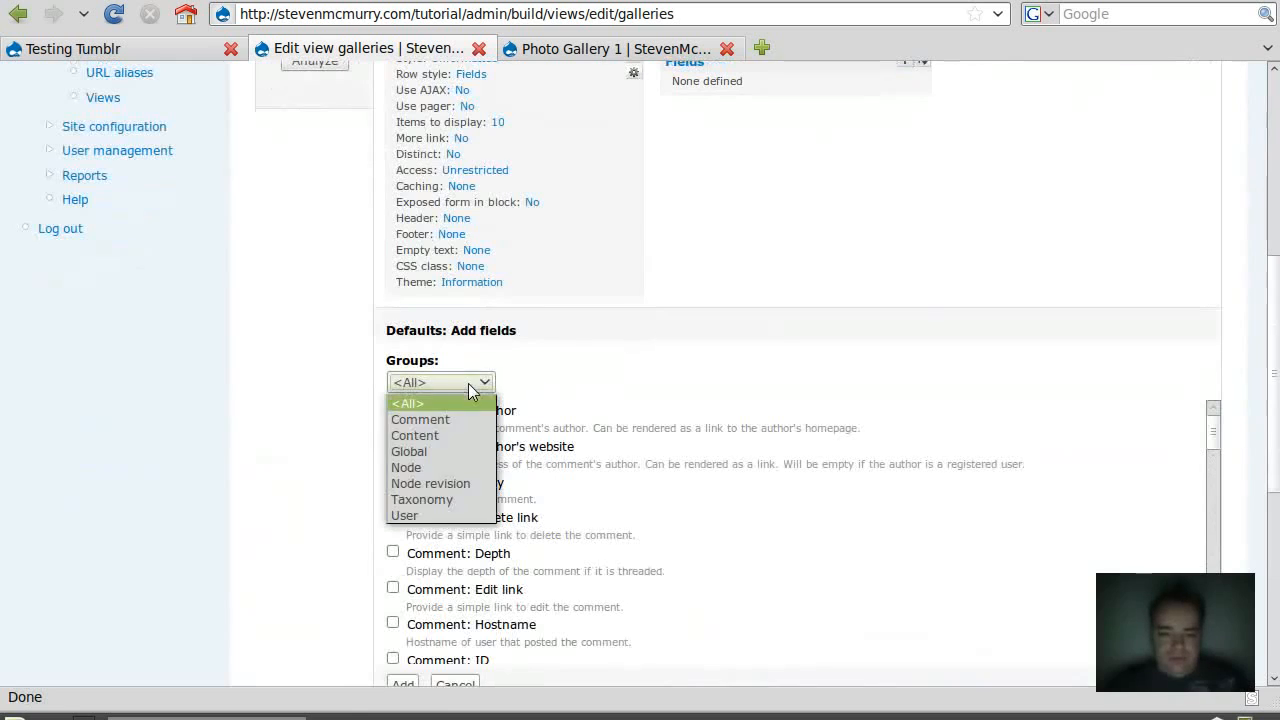
pyautogui.click(453, 438)
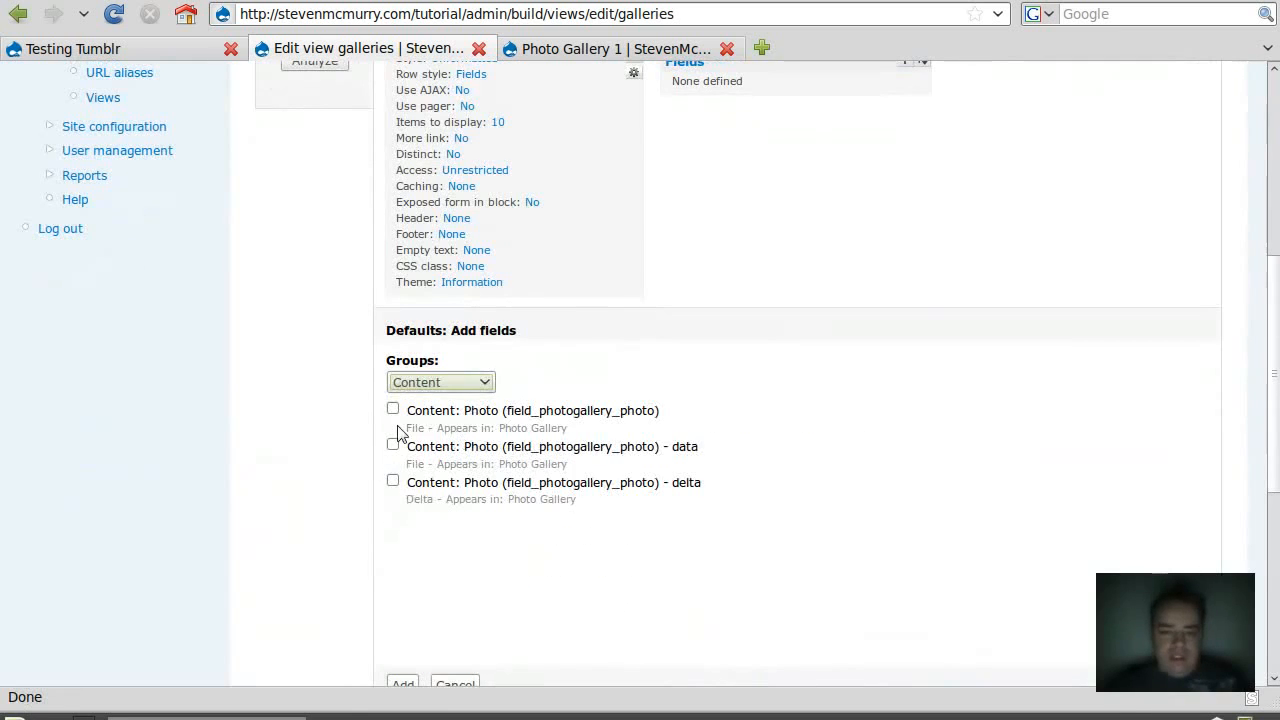
pyautogui.scroll(-2, 370, 500)
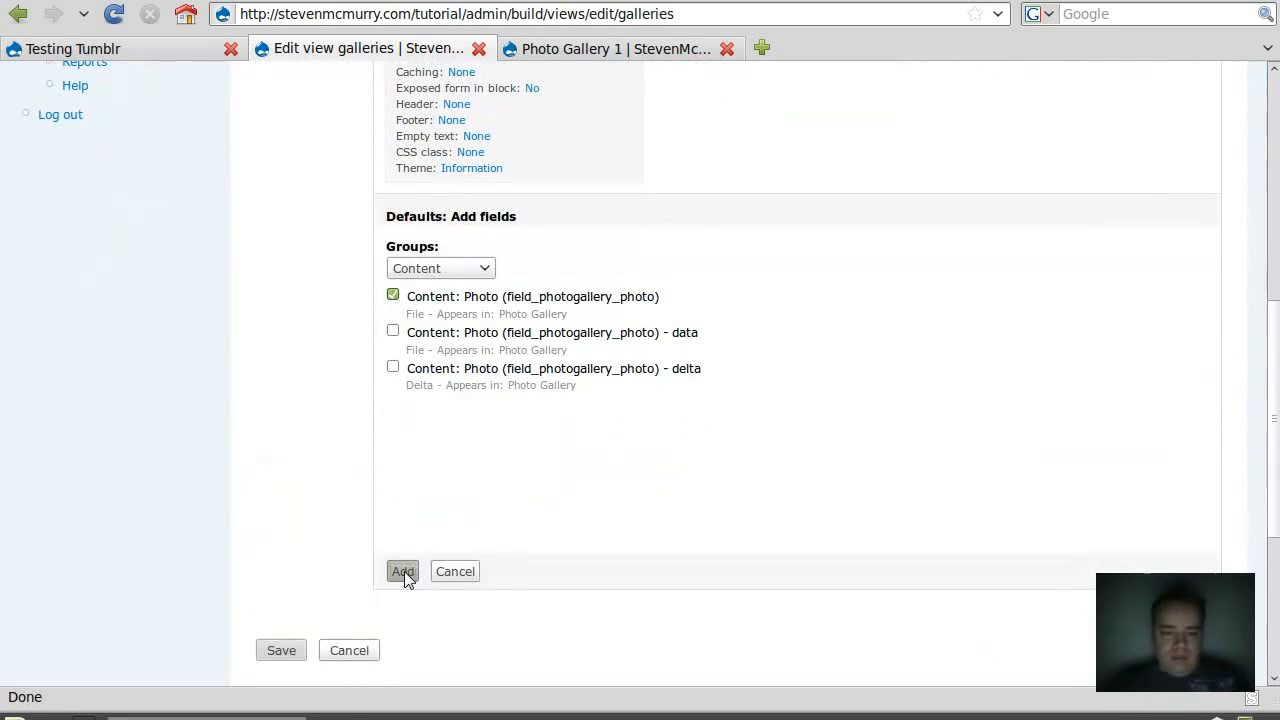
pyautogui.click(404, 571)
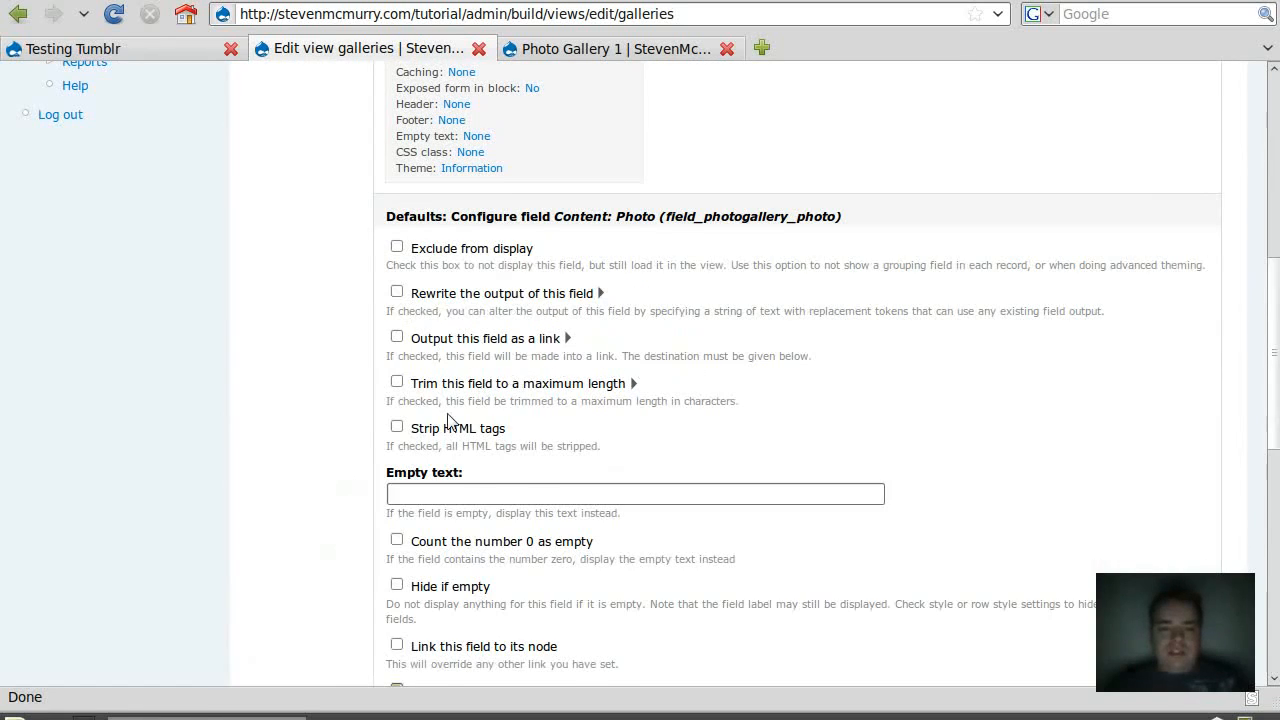
# - Turn off grouping of multiple values for the Photo field, set its label to None and format to Lightbox2 slideshow: thumb_150px->large_600px, and apply
pyautogui.scroll(-3, 447, 420)
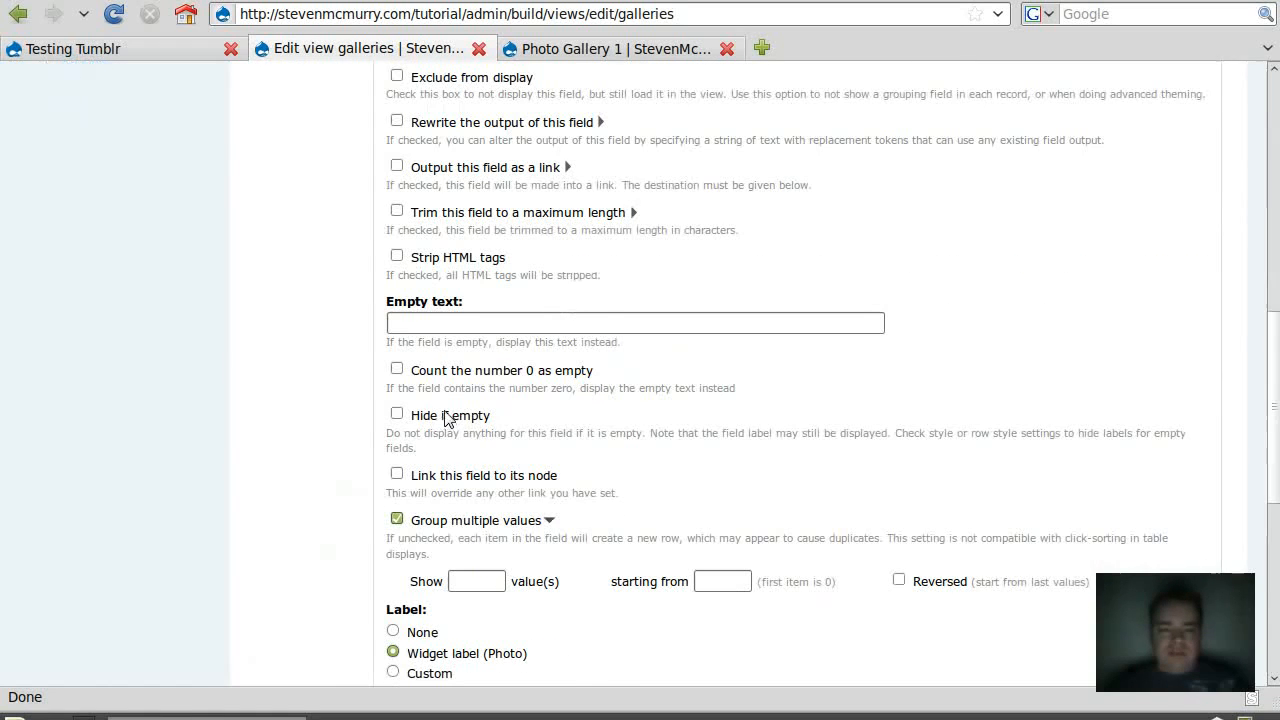
pyautogui.click(396, 521)
pyautogui.scroll(-2, 360, 490)
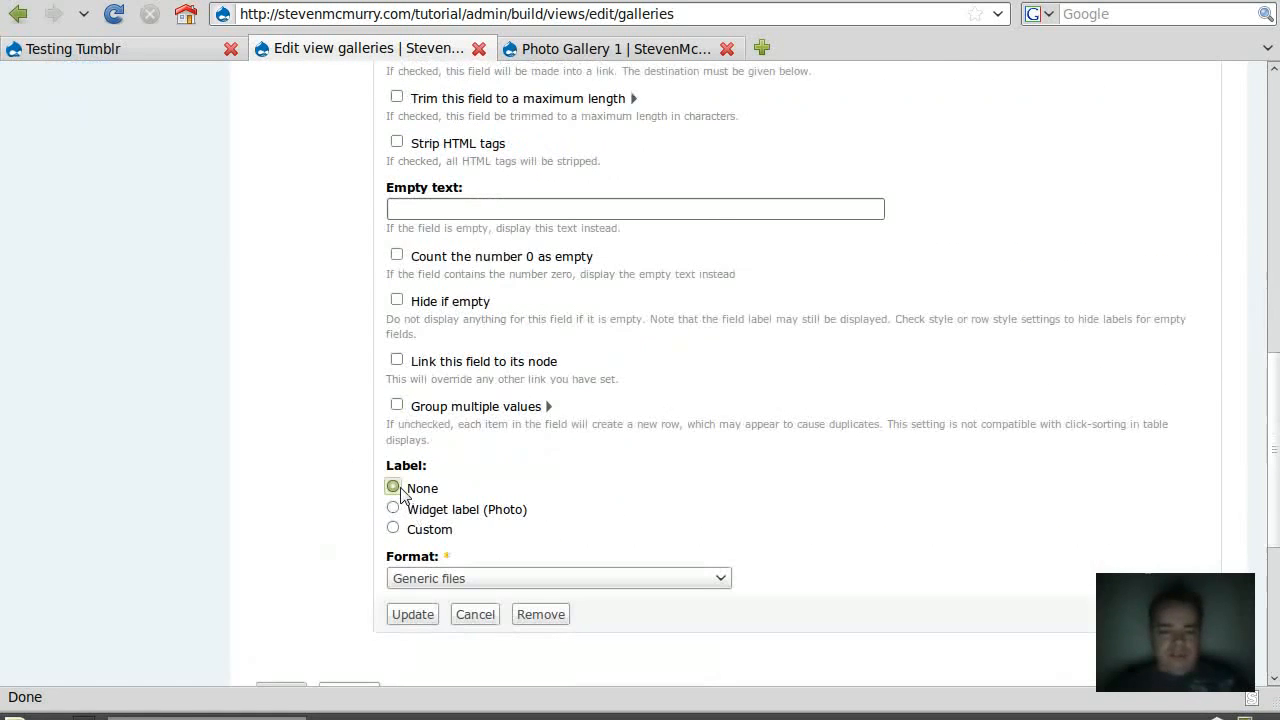
pyautogui.click(453, 587)
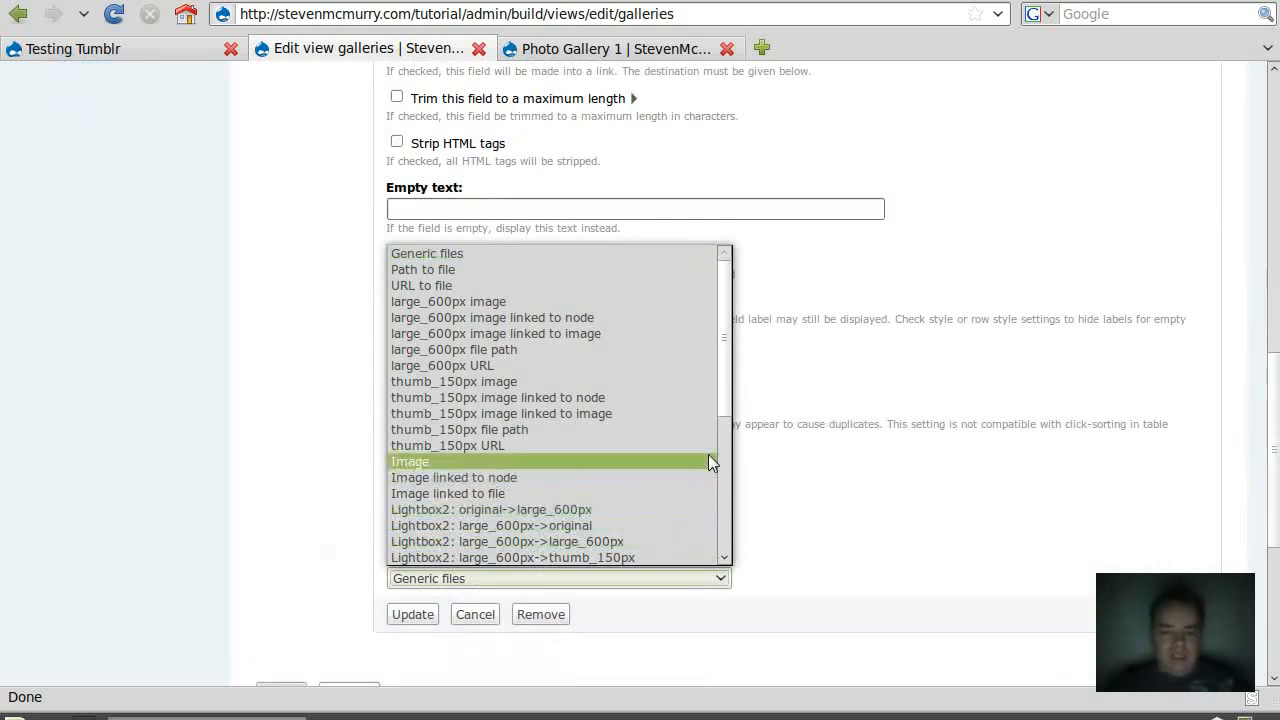
pyautogui.scroll(-5, 708, 454)
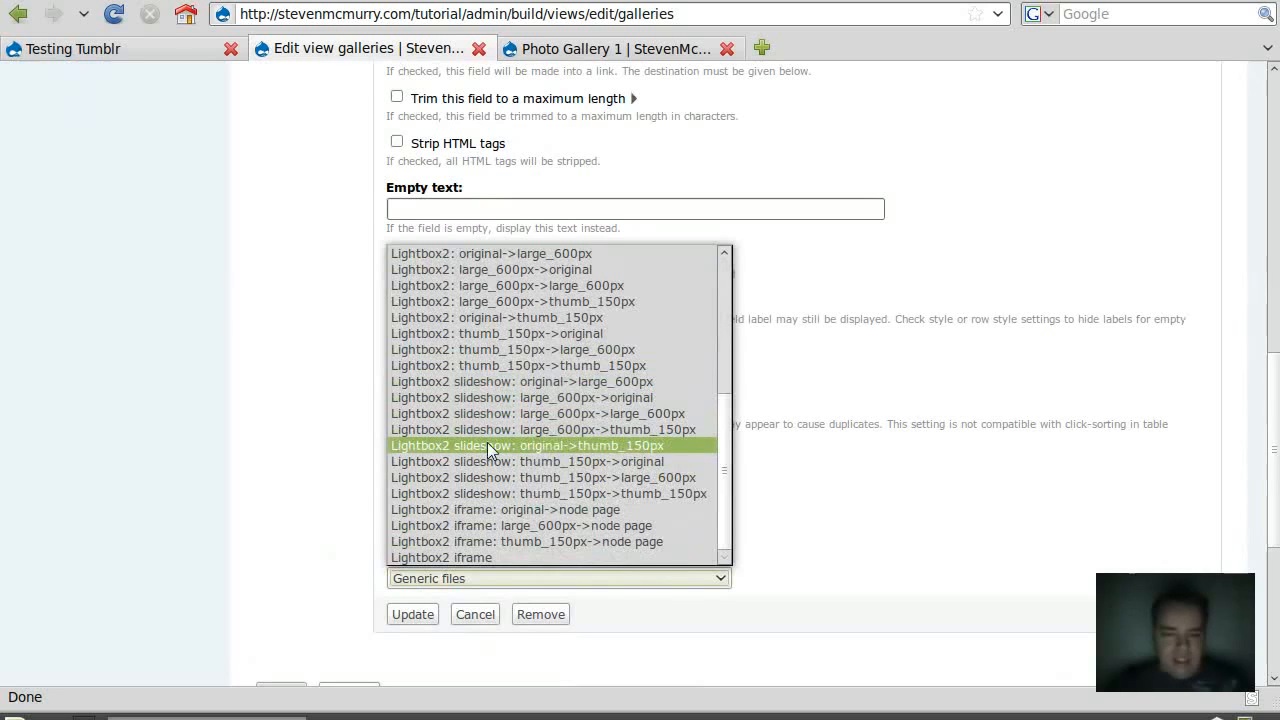
pyautogui.click(488, 477)
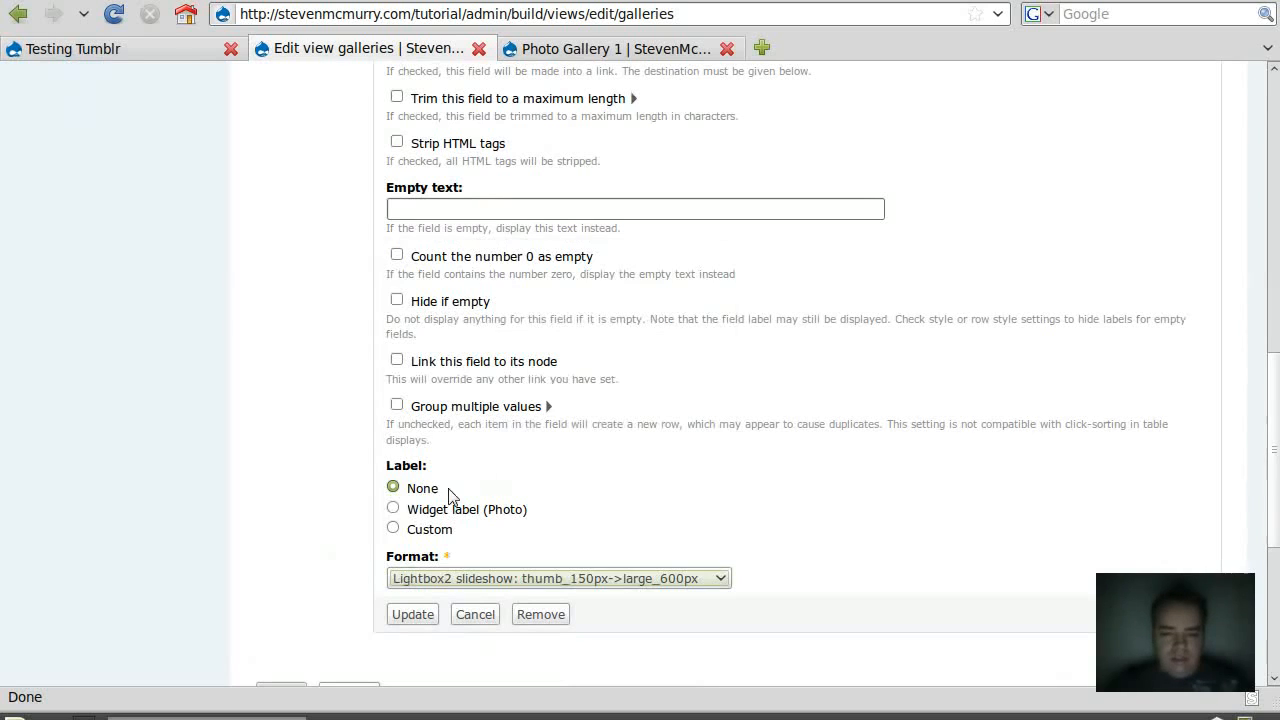
pyautogui.click(414, 614)
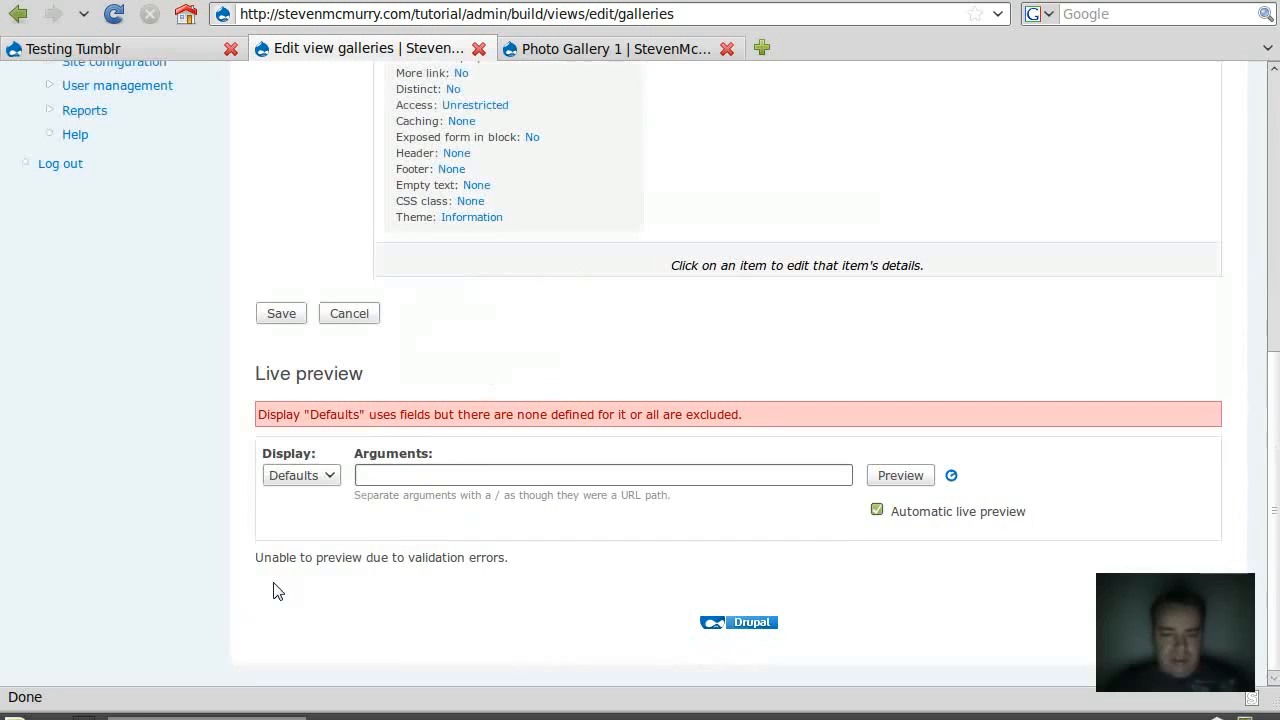
pyautogui.scroll(-10, 440, 568)
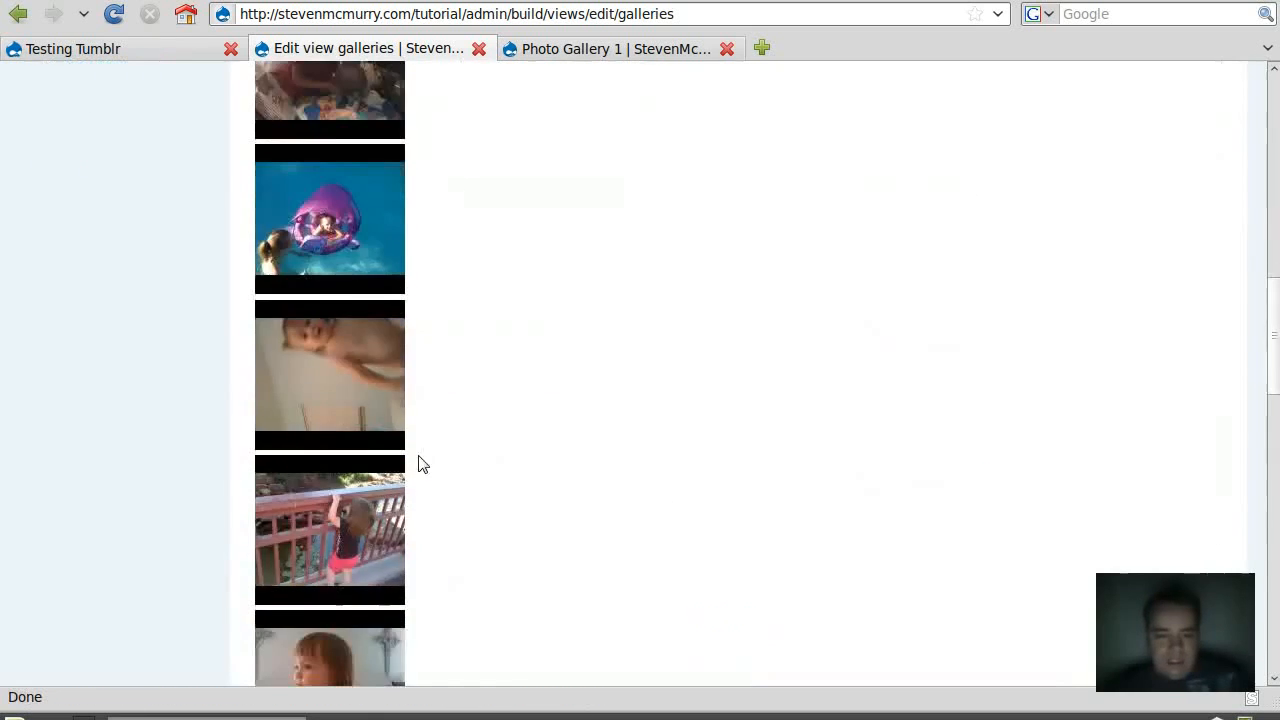
# - Change the galleries view's style to Grid with no grouping field, 4 columns and horizontal alignment
pyautogui.scroll(15, 423, 520)
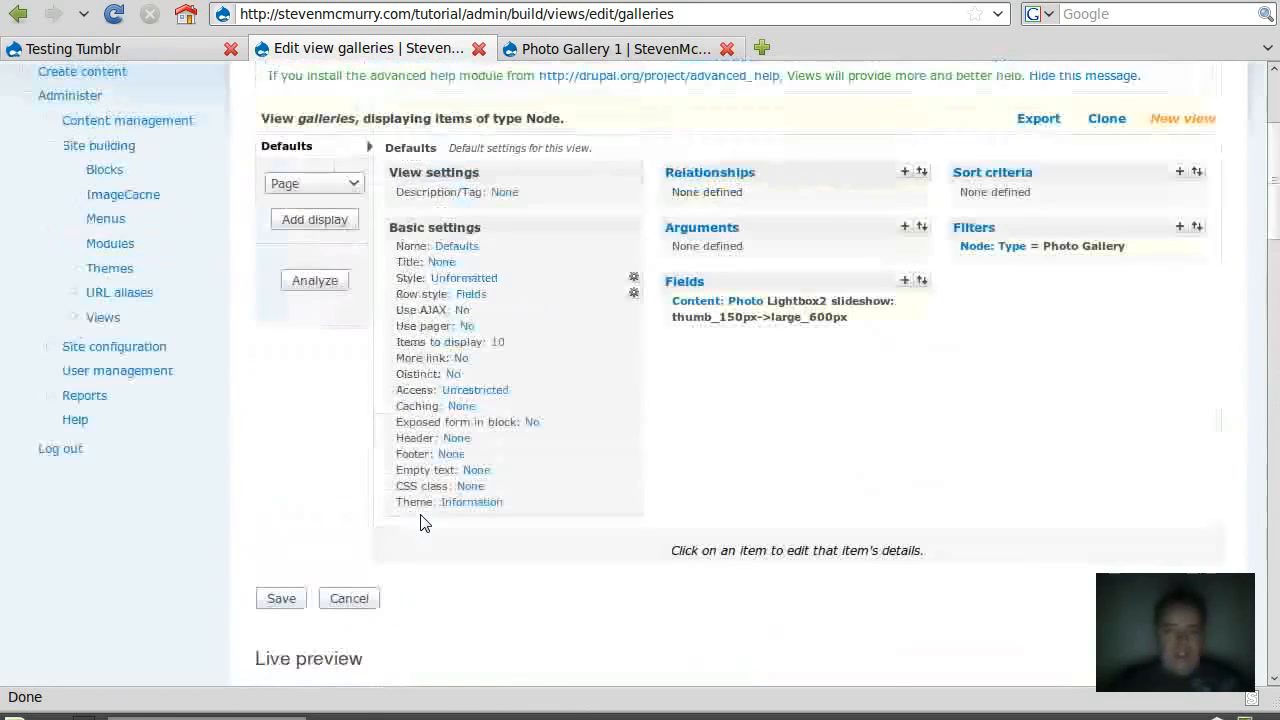
pyautogui.click(478, 278)
pyautogui.scroll(-3, 463, 456)
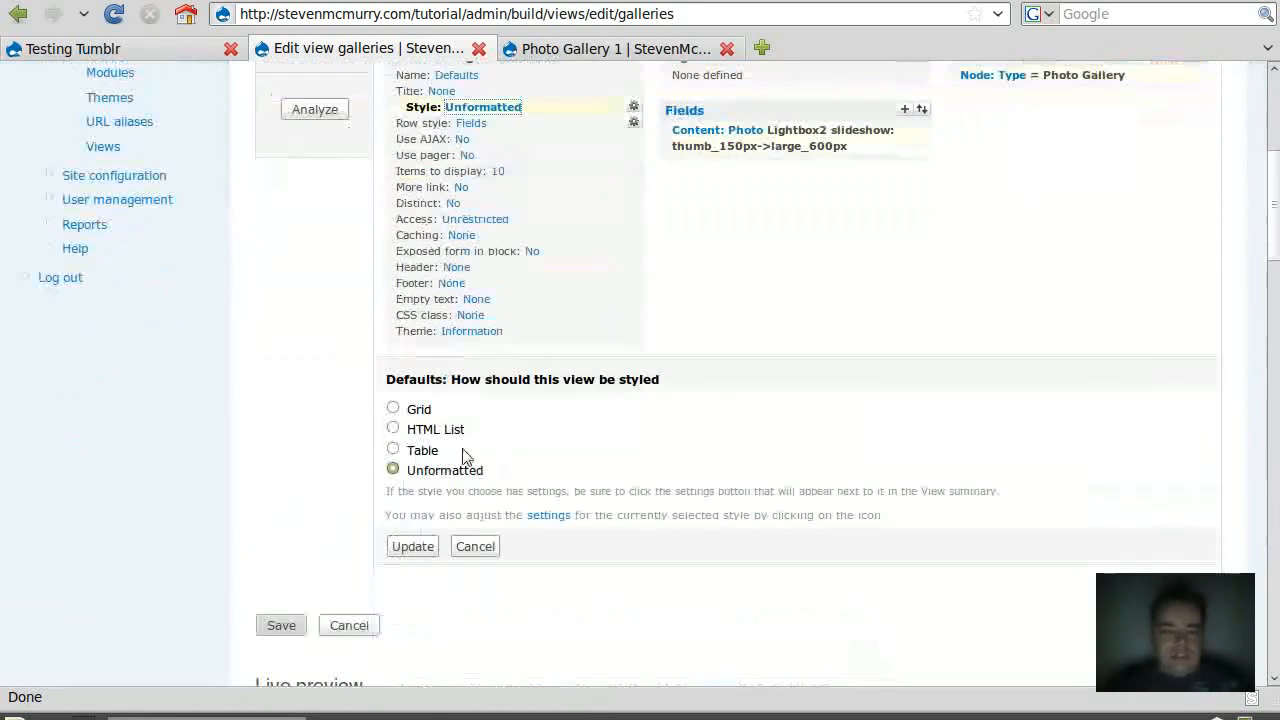
pyautogui.click(393, 410)
pyautogui.click(428, 550)
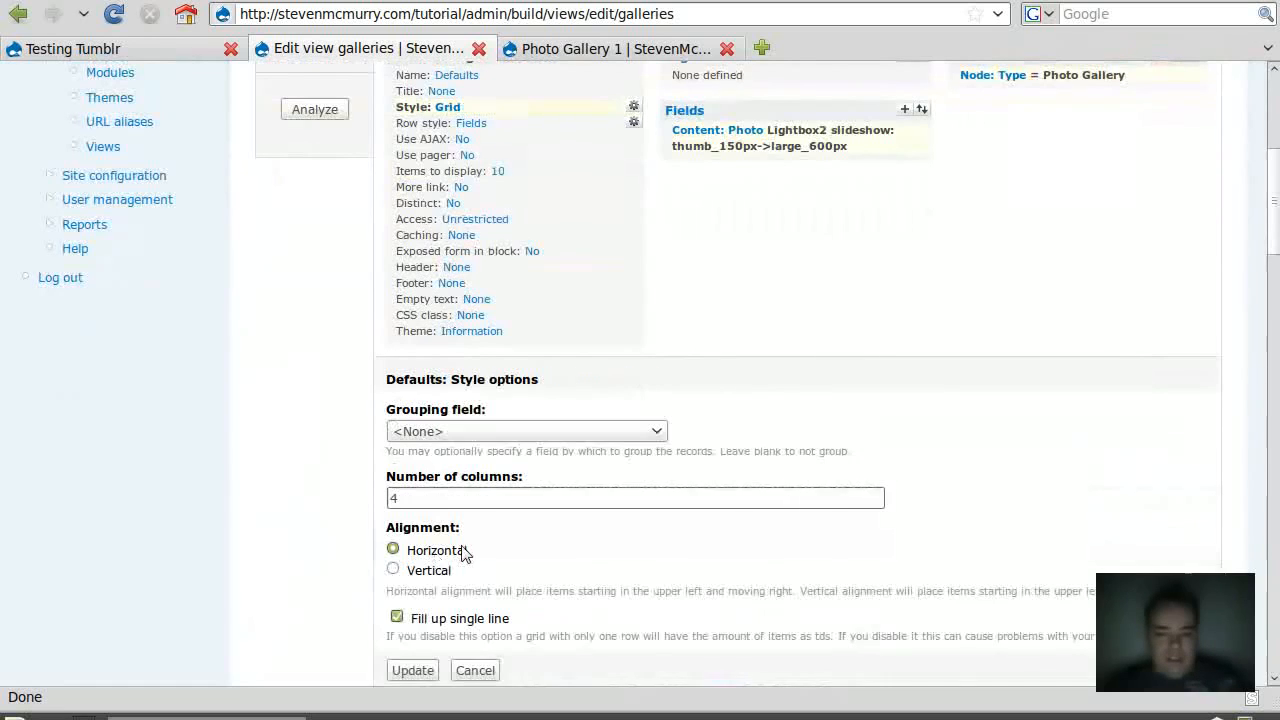
pyautogui.scroll(-2, 475, 546)
pyautogui.click(585, 320)
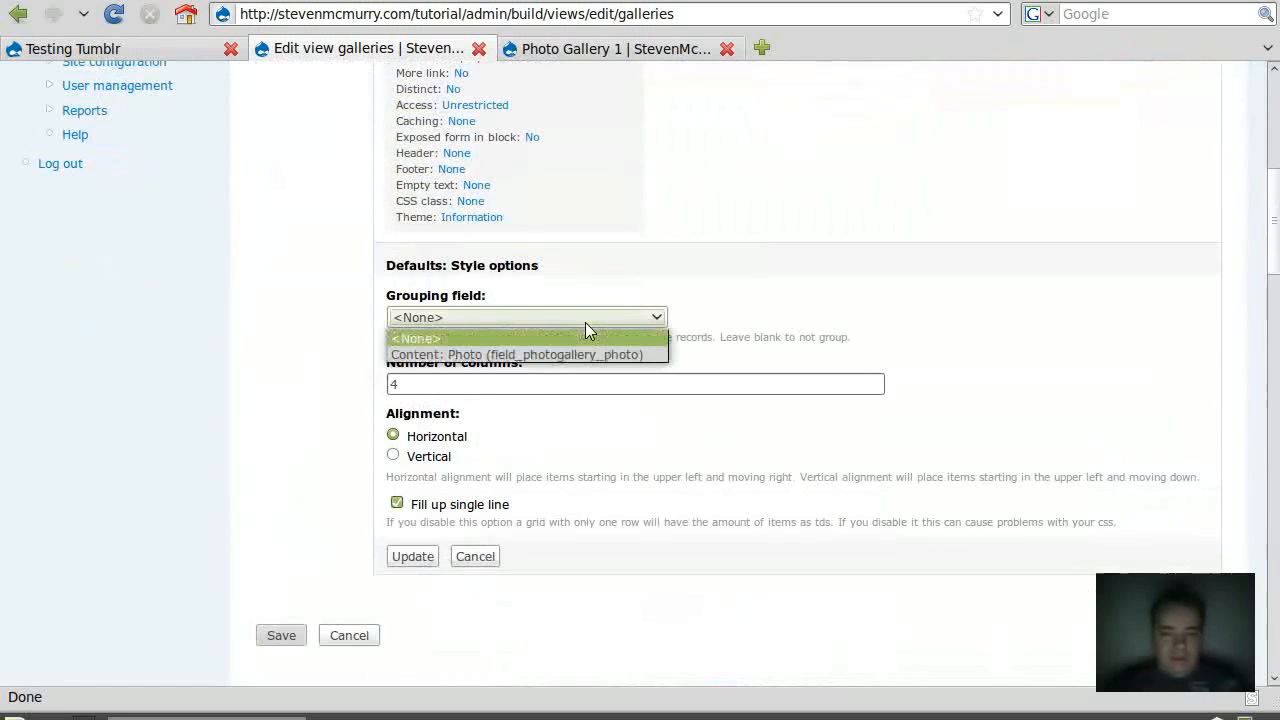
pyautogui.click(581, 317)
pyautogui.click(410, 556)
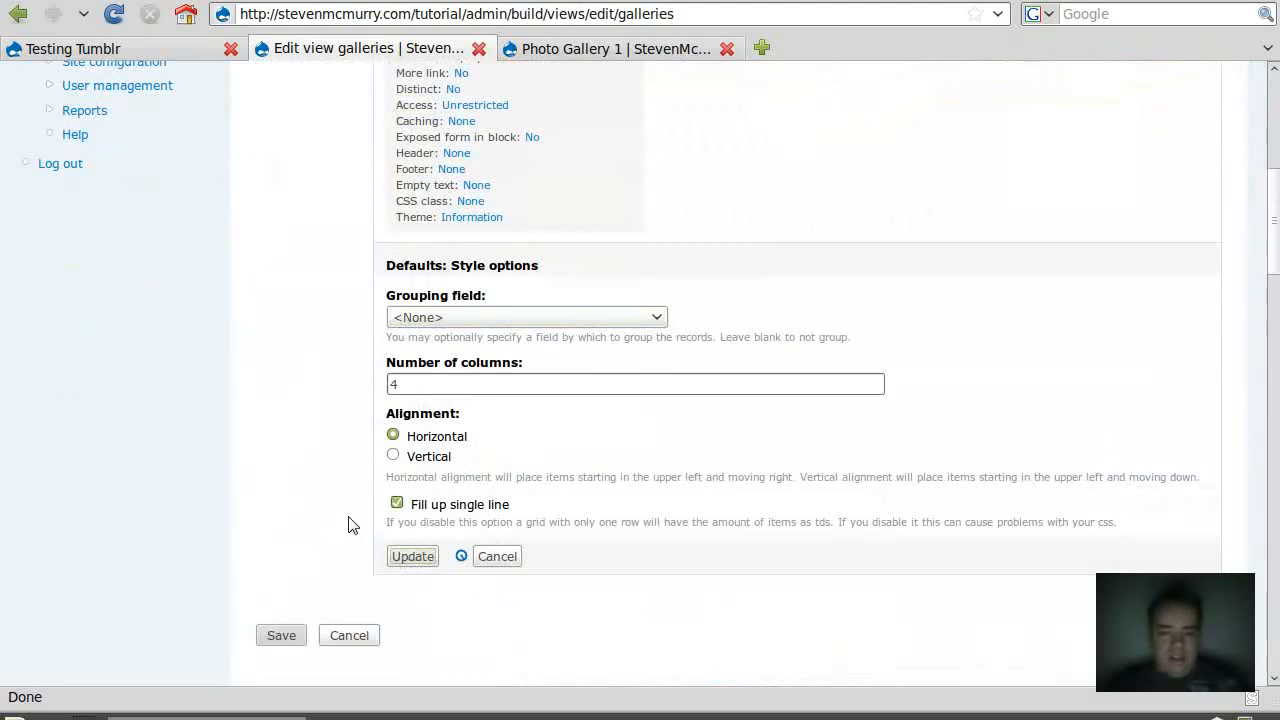
# - Set the galleries view's items to display to 0 so the number of items has no limit
pyautogui.click(498, 228)
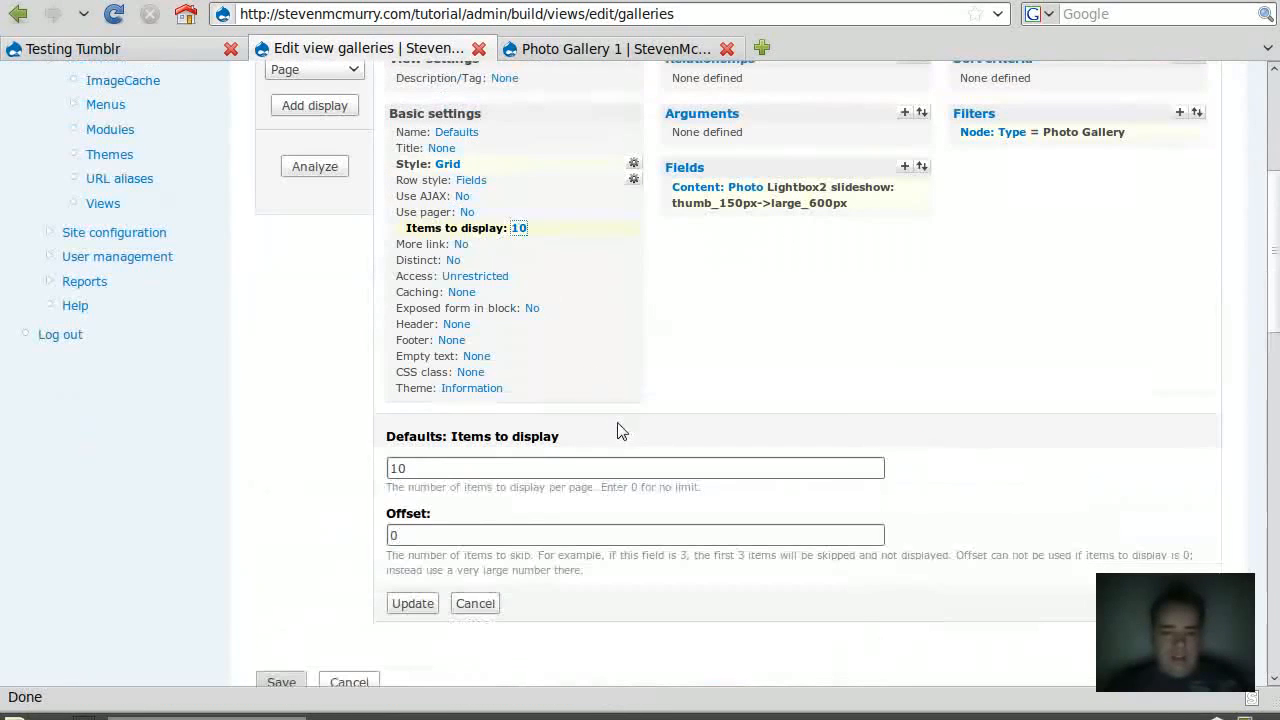
pyautogui.moveTo(438, 467); pyautogui.dragTo(301, 466)
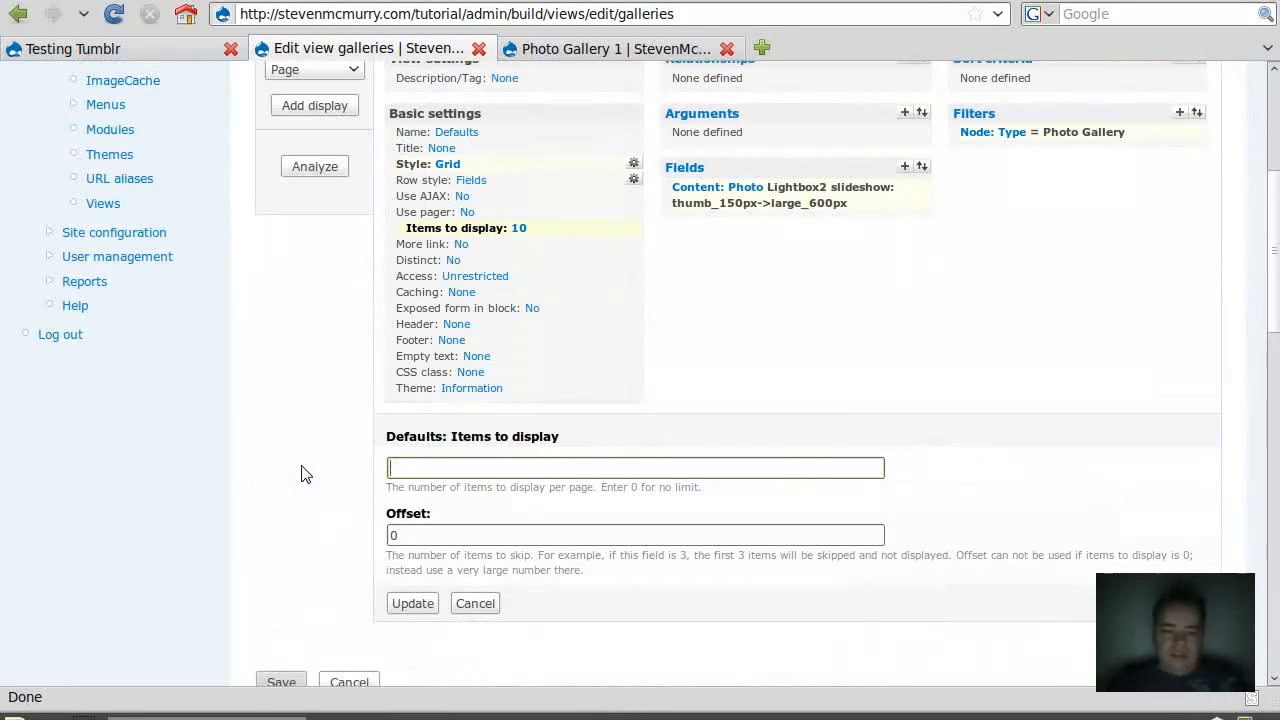
pyautogui.write('0')
pyautogui.click(430, 602)
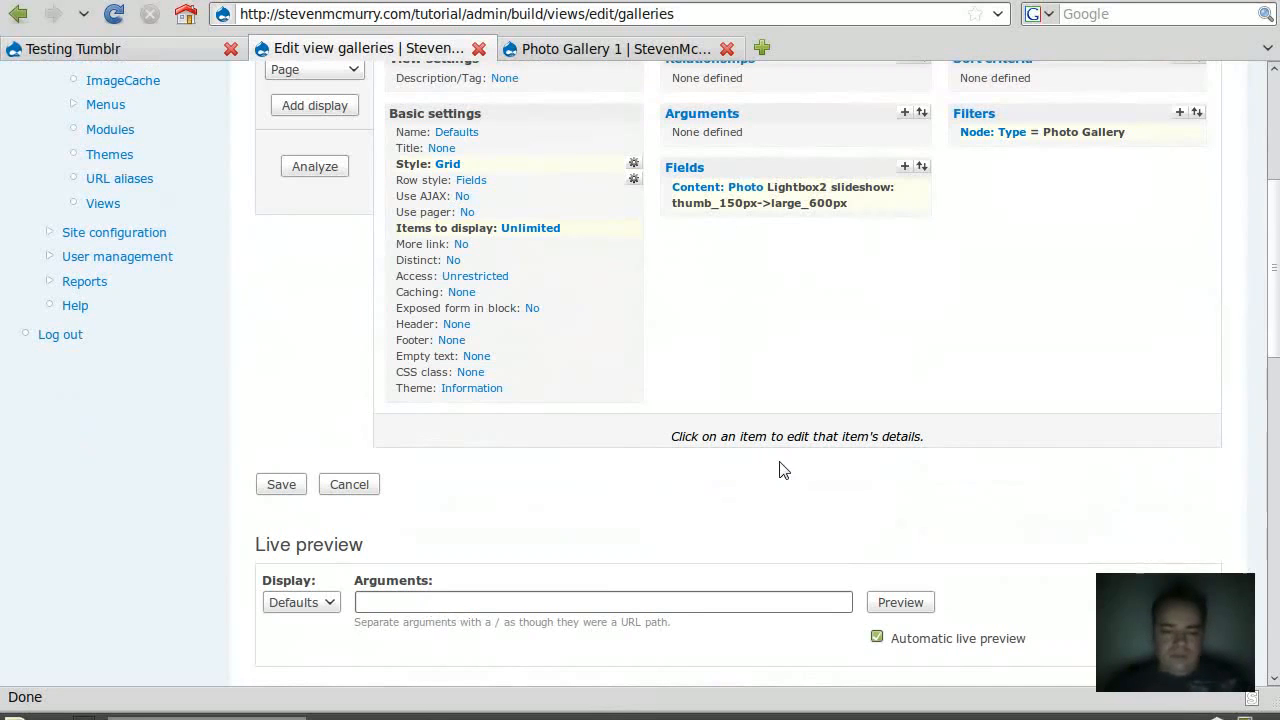
# - Add the Node: Nid field from the Node group to the galleries view
pyautogui.scroll(2, 748, 410)
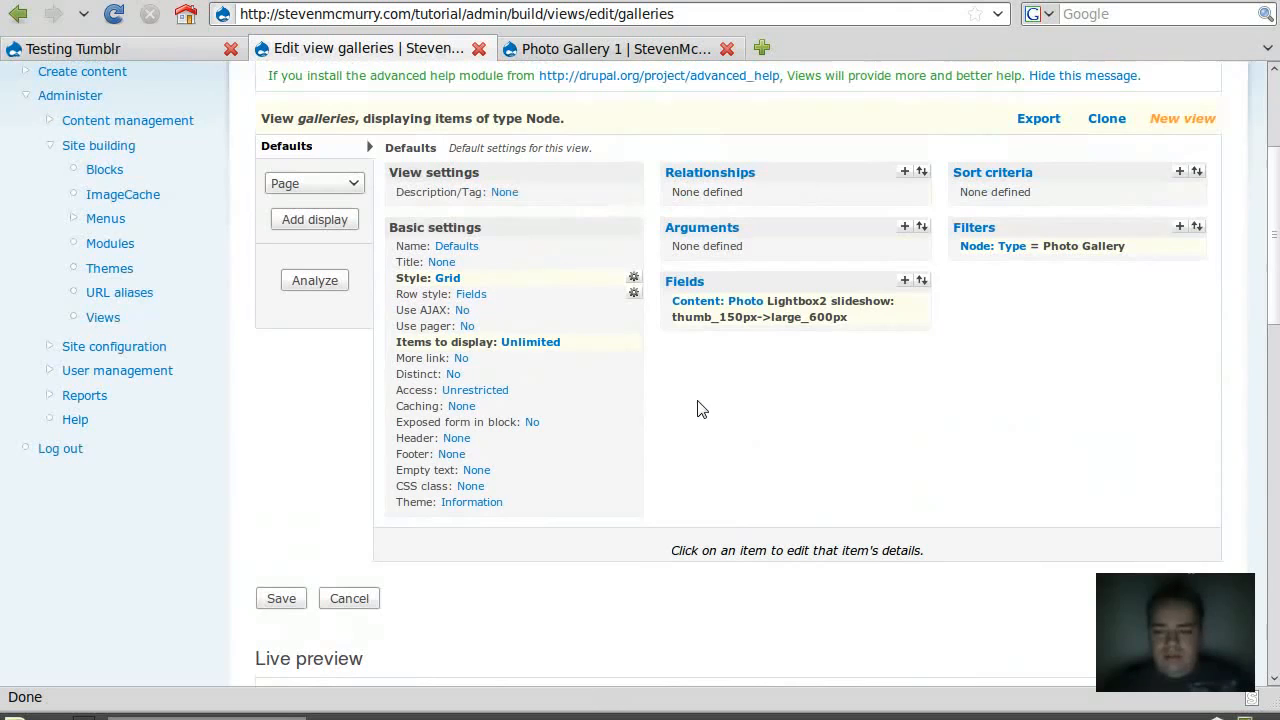
pyautogui.scroll(-10, 700, 410)
pyautogui.scroll(5, 746, 417)
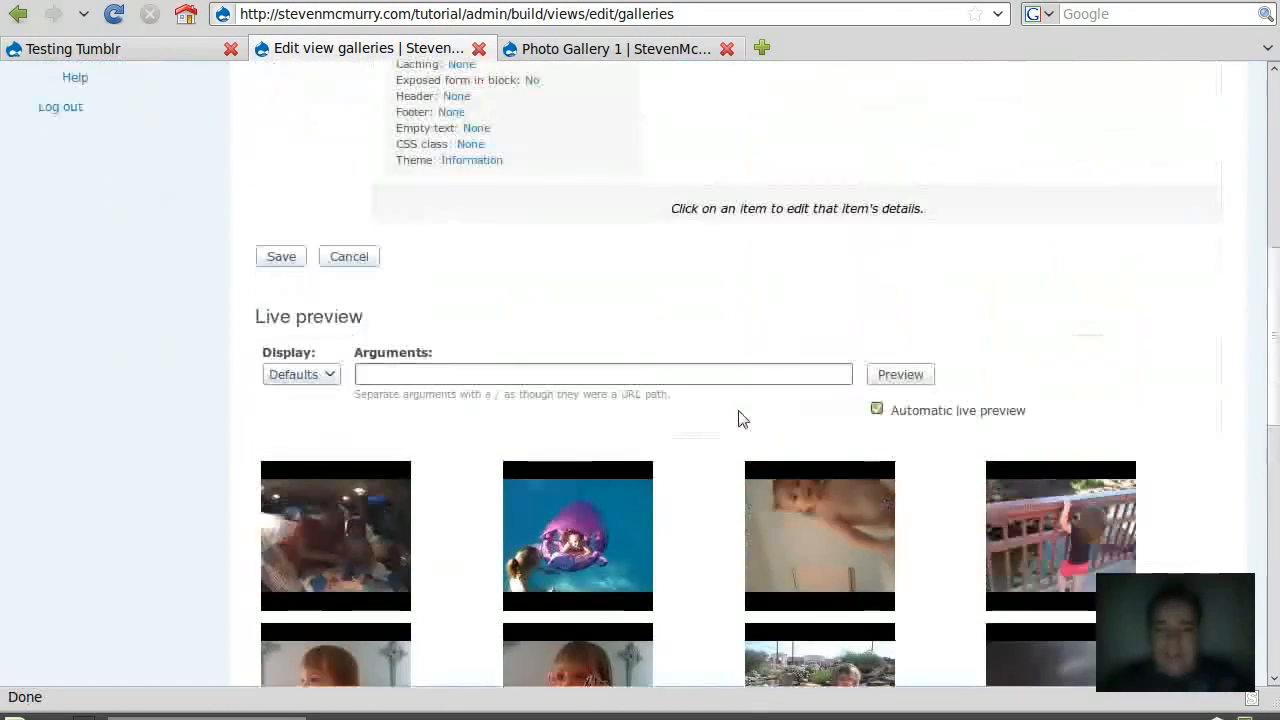
pyautogui.scroll(7, 740, 418)
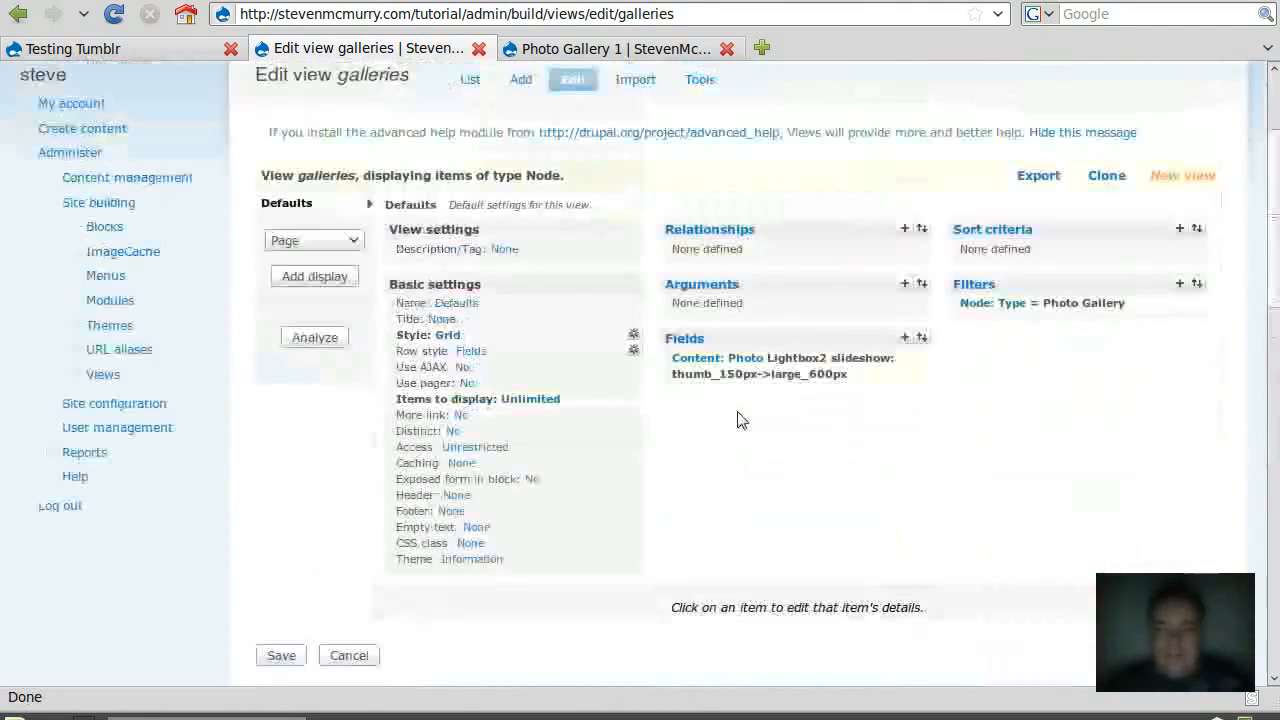
pyautogui.click(905, 286)
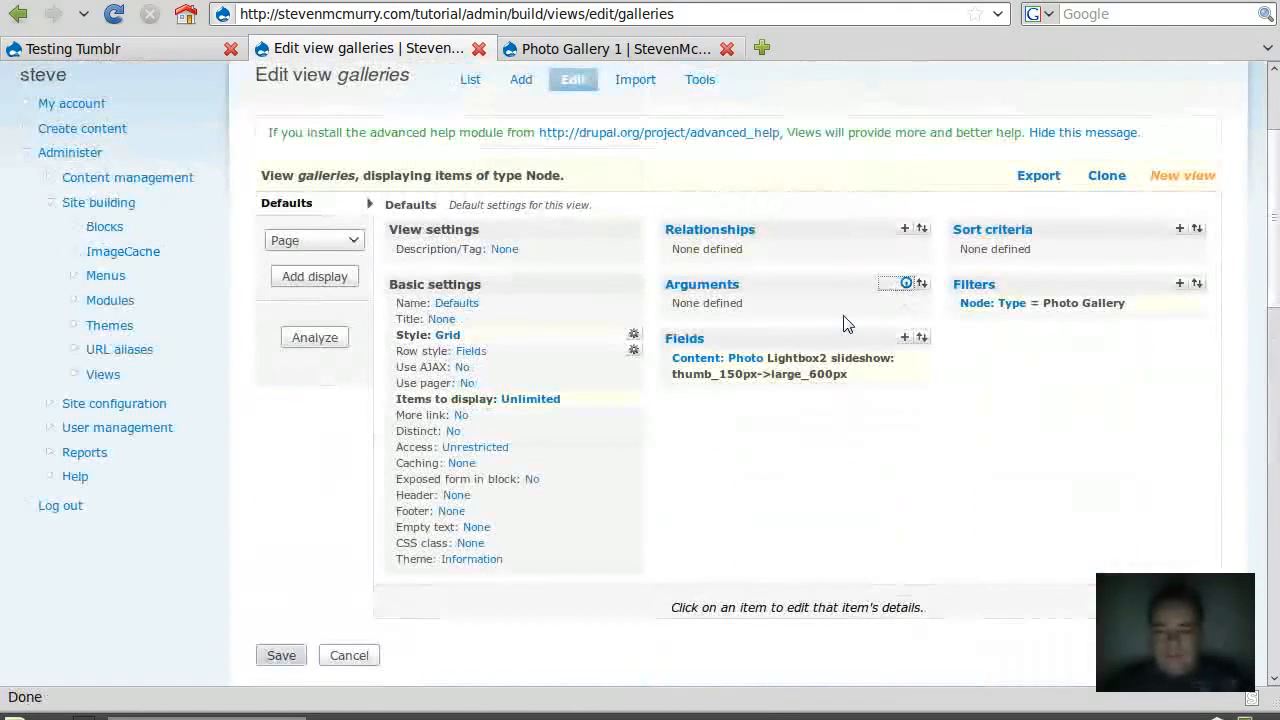
pyautogui.click(908, 340)
pyautogui.click(445, 545)
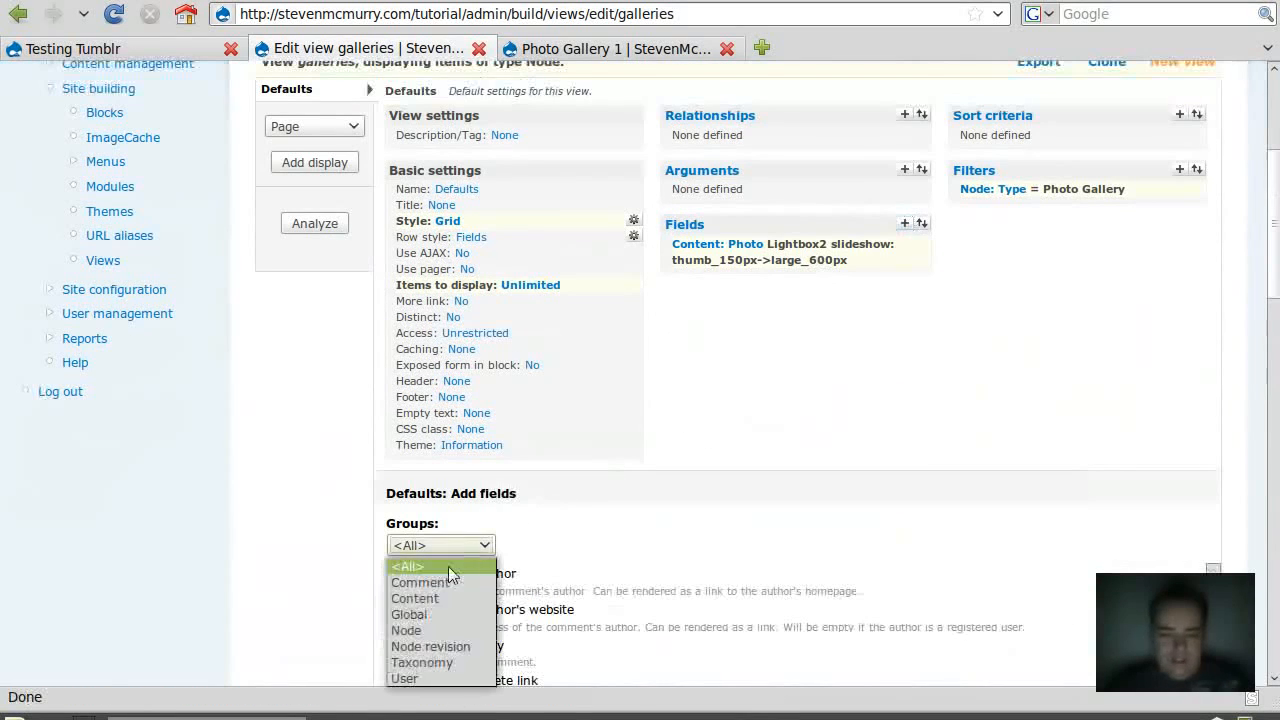
pyautogui.click(438, 630)
pyautogui.scroll(-5, 645, 519)
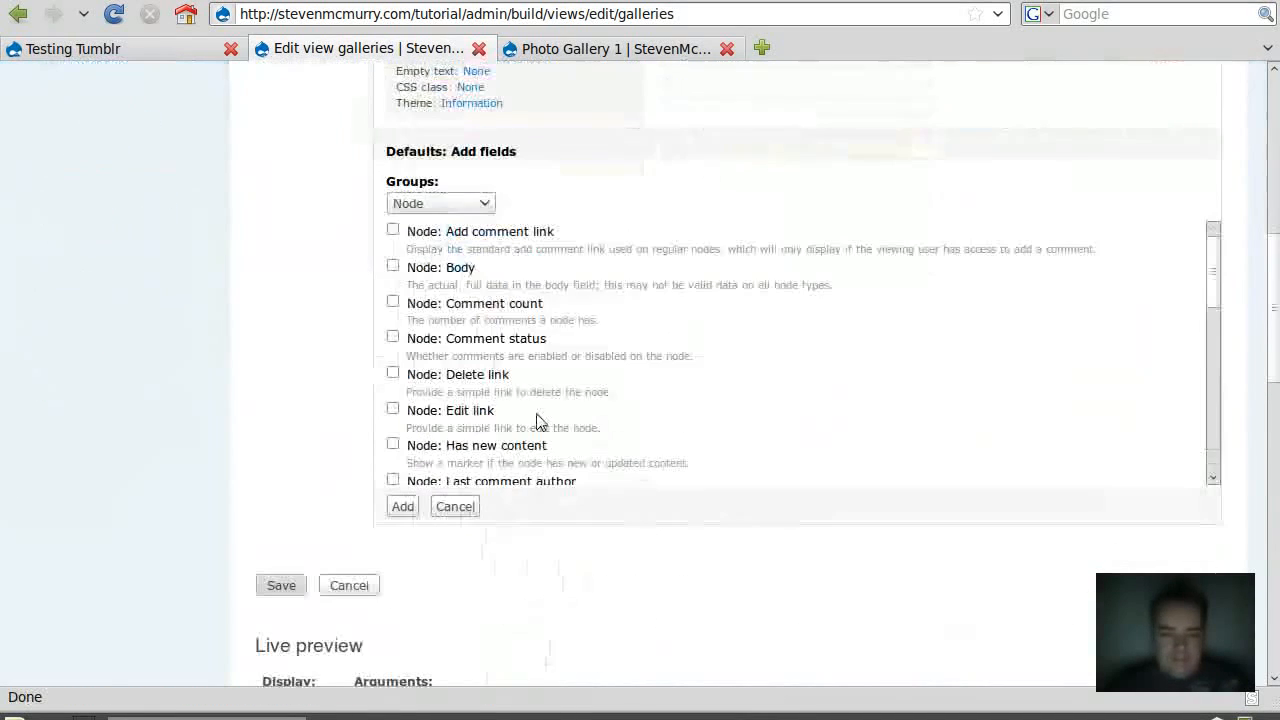
pyautogui.scroll(-6, 435, 440)
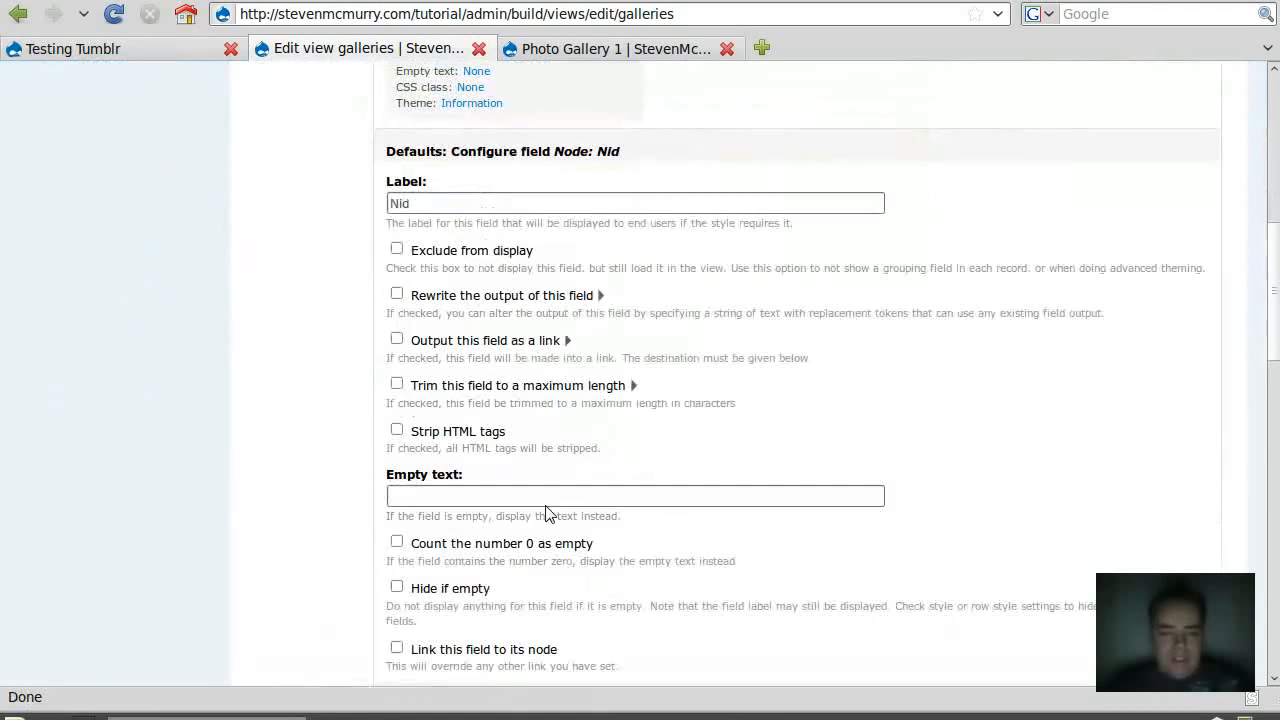
# - Clear the Nid field's label, exclude the field from display and apply the settings
pyautogui.moveTo(435, 213); pyautogui.dragTo(335, 215)
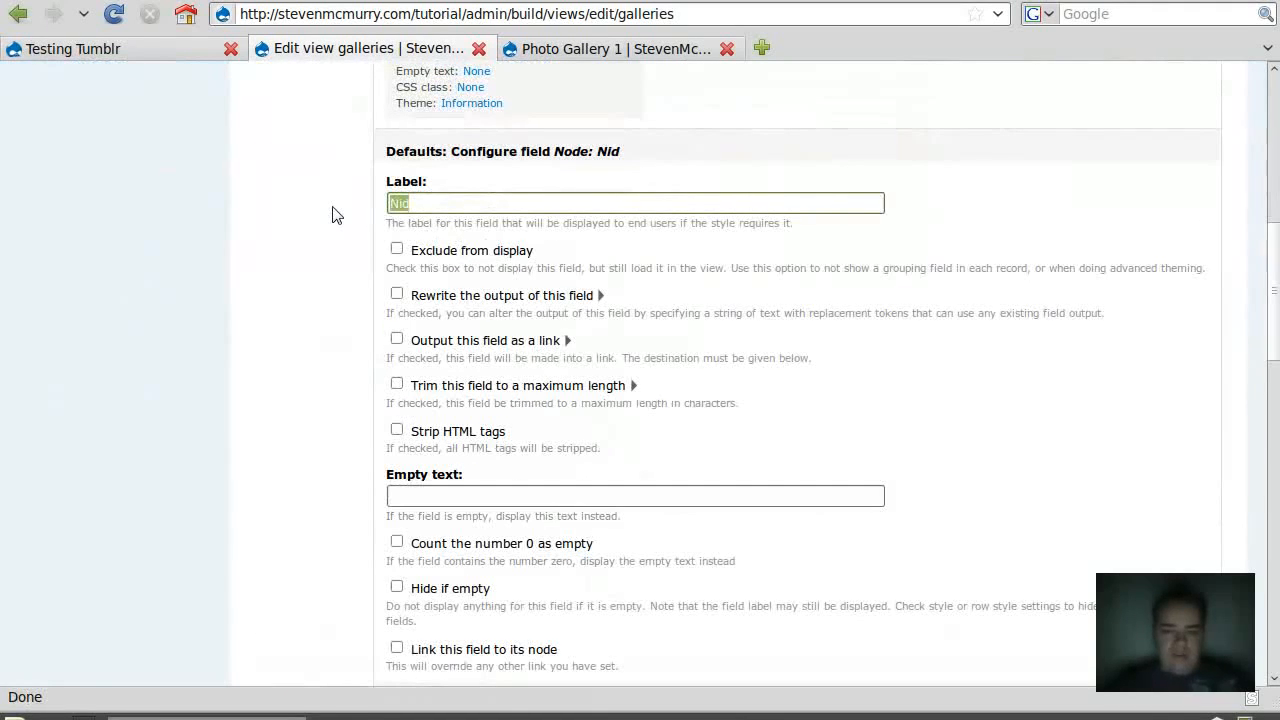
pyautogui.press('BackSpace')
pyautogui.press('Tab')
pyautogui.press('space')
pyautogui.scroll(-4, 443, 414)
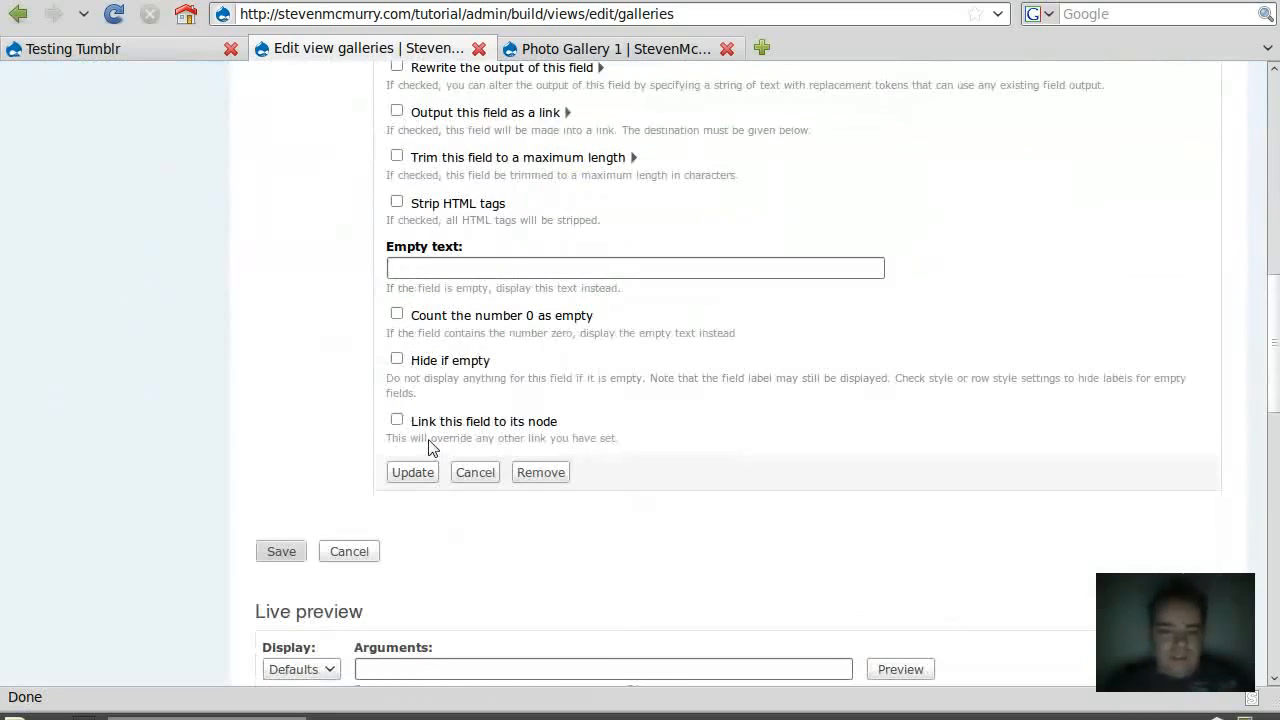
pyautogui.click(410, 476)
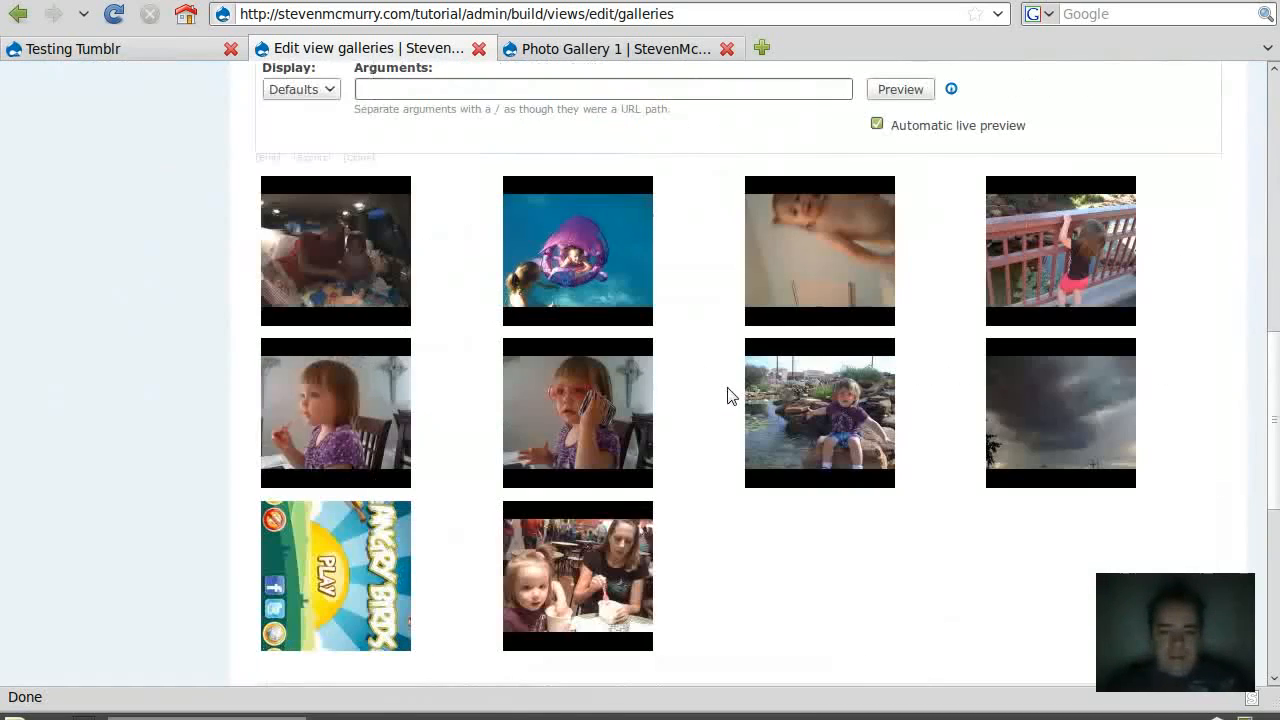
# - Add a Node: Nid argument from the Node group to the galleries view
pyautogui.scroll(10, 724, 395)
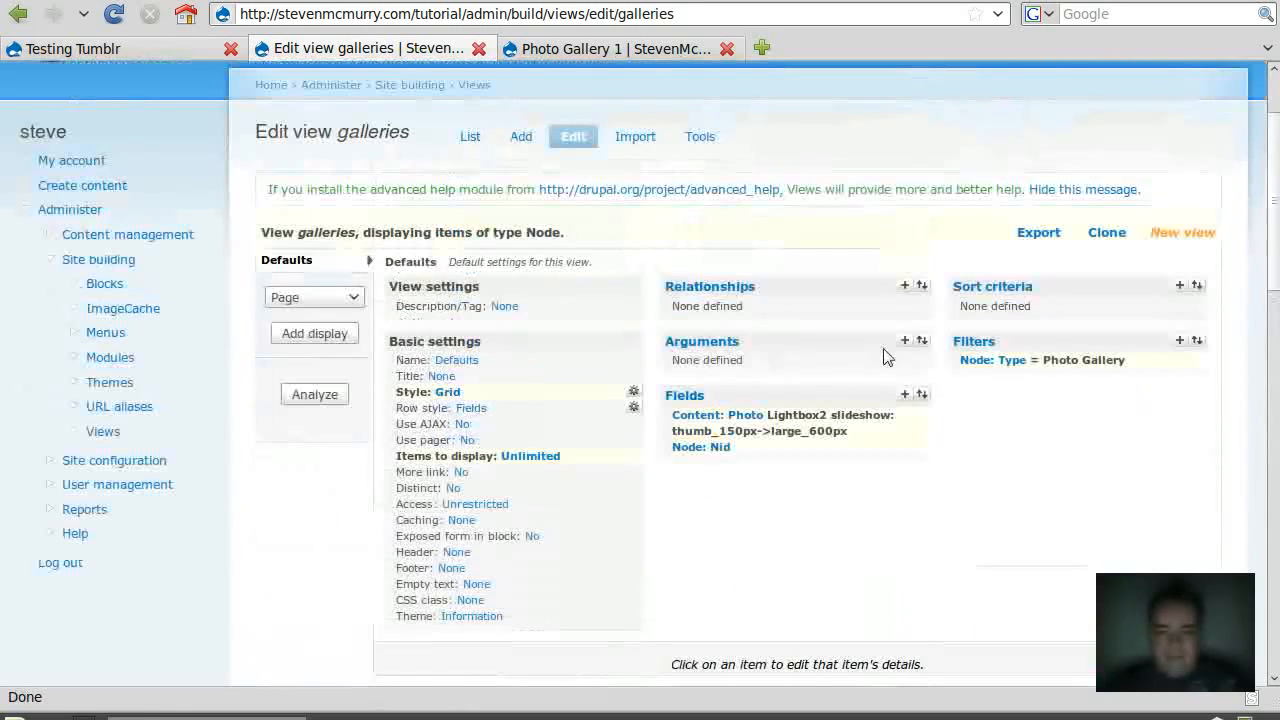
pyautogui.click(905, 341)
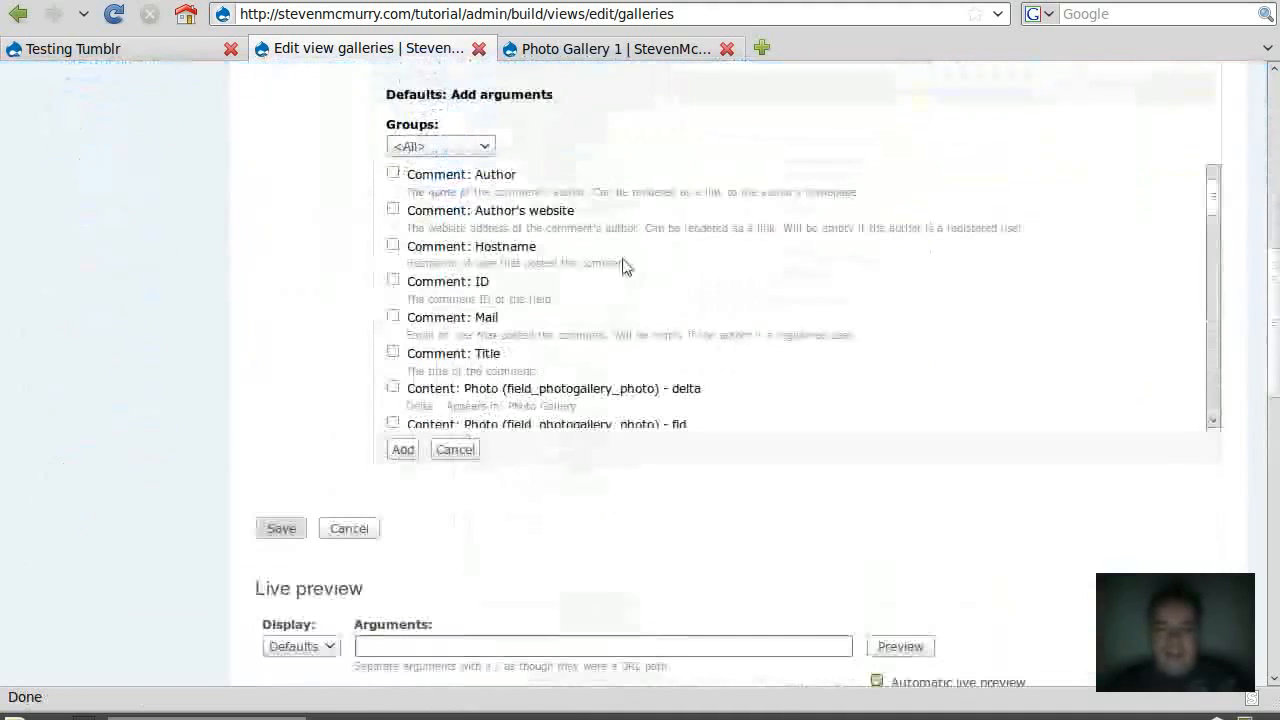
pyautogui.click(478, 147)
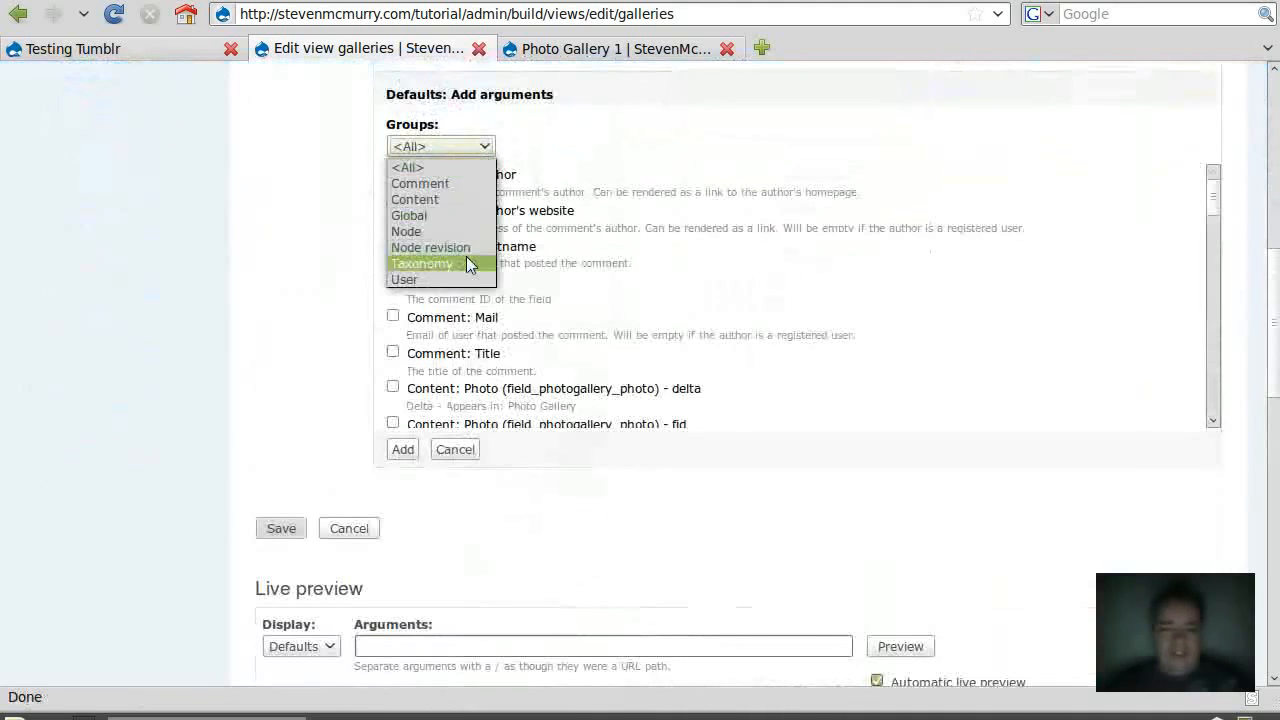
pyautogui.click(446, 231)
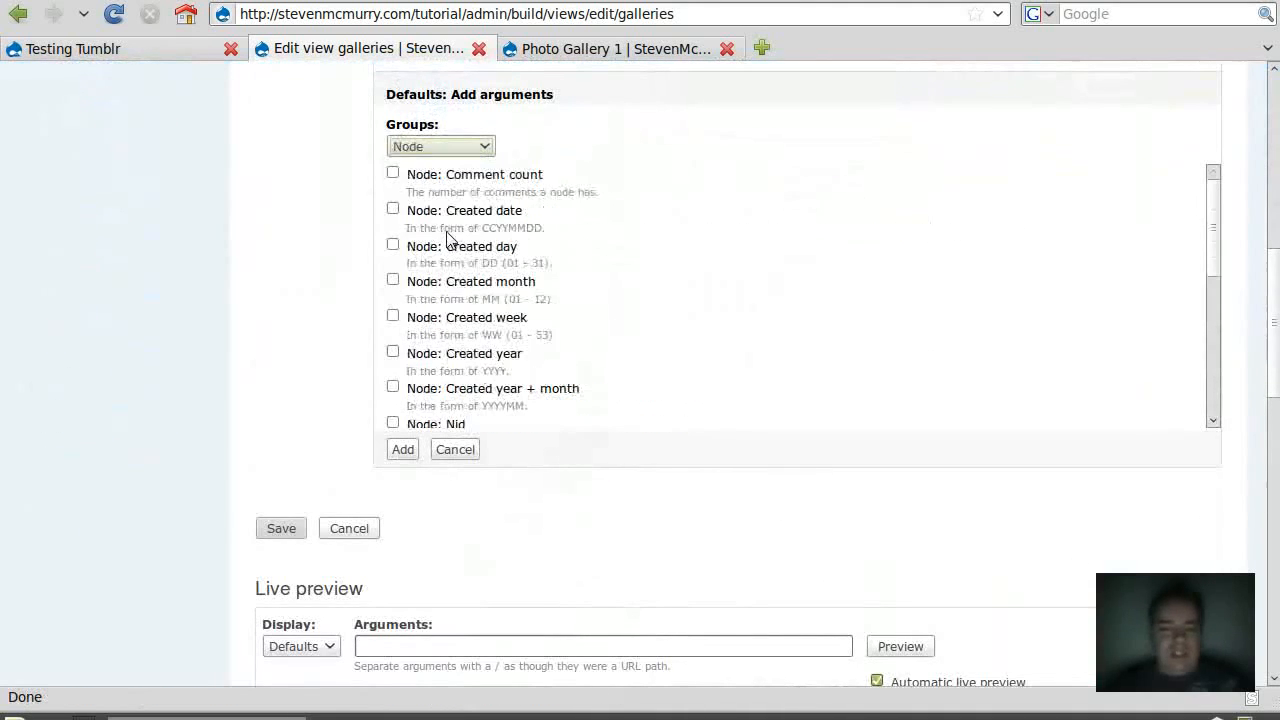
pyautogui.scroll(-4, 630, 301)
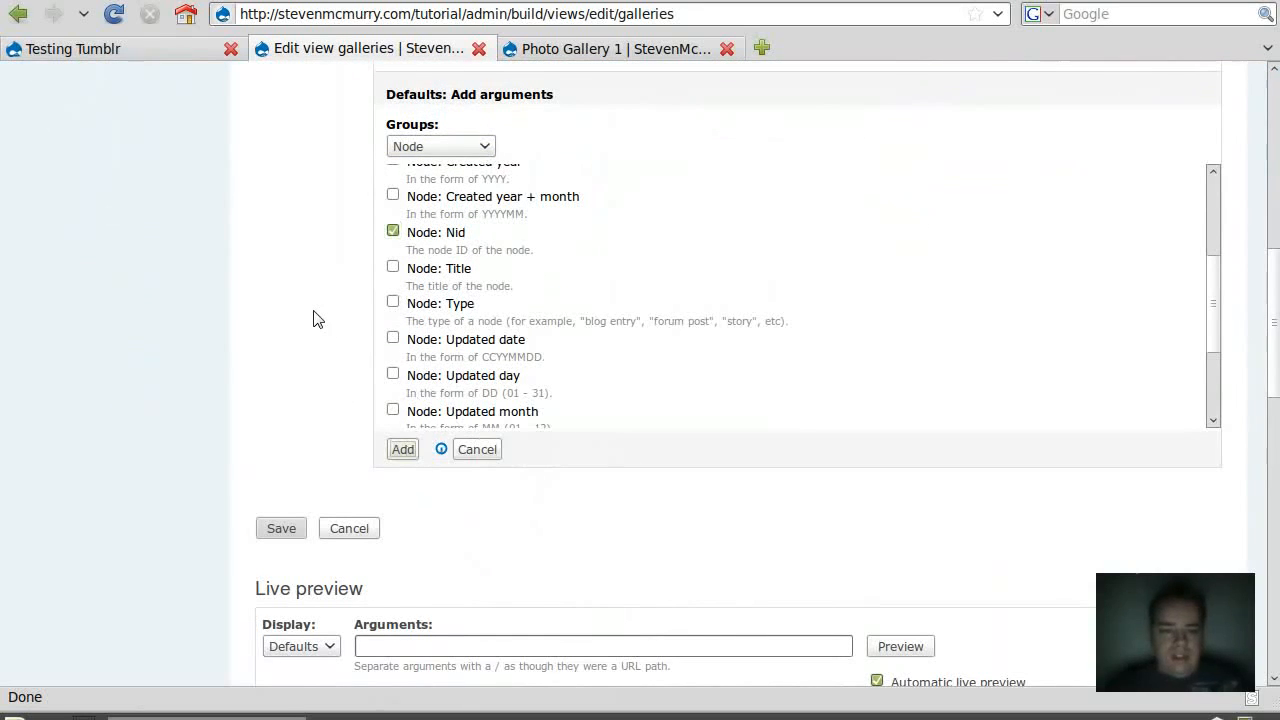
# - Make the Nid argument provide a default of type Node ID from URL when no argument is present
pyautogui.scroll(2, 349, 345)
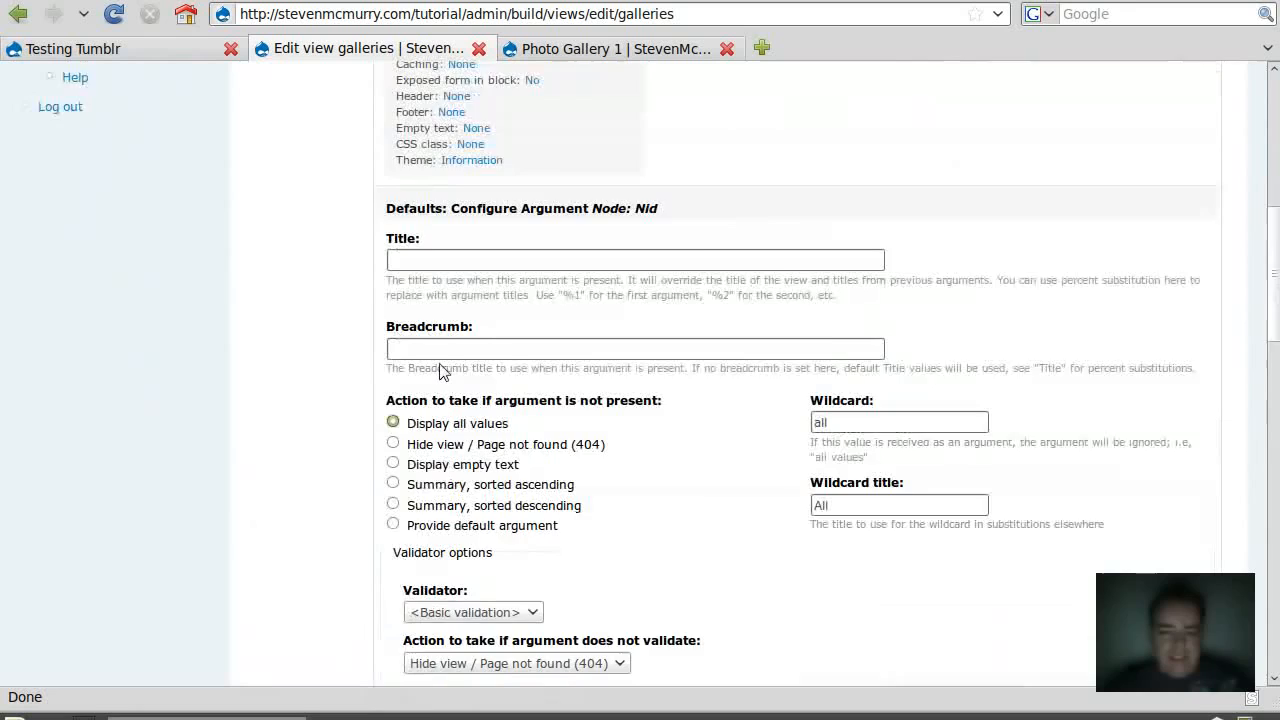
pyautogui.scroll(-2, 440, 370)
pyautogui.click(392, 411)
pyautogui.scroll(-4, 337, 340)
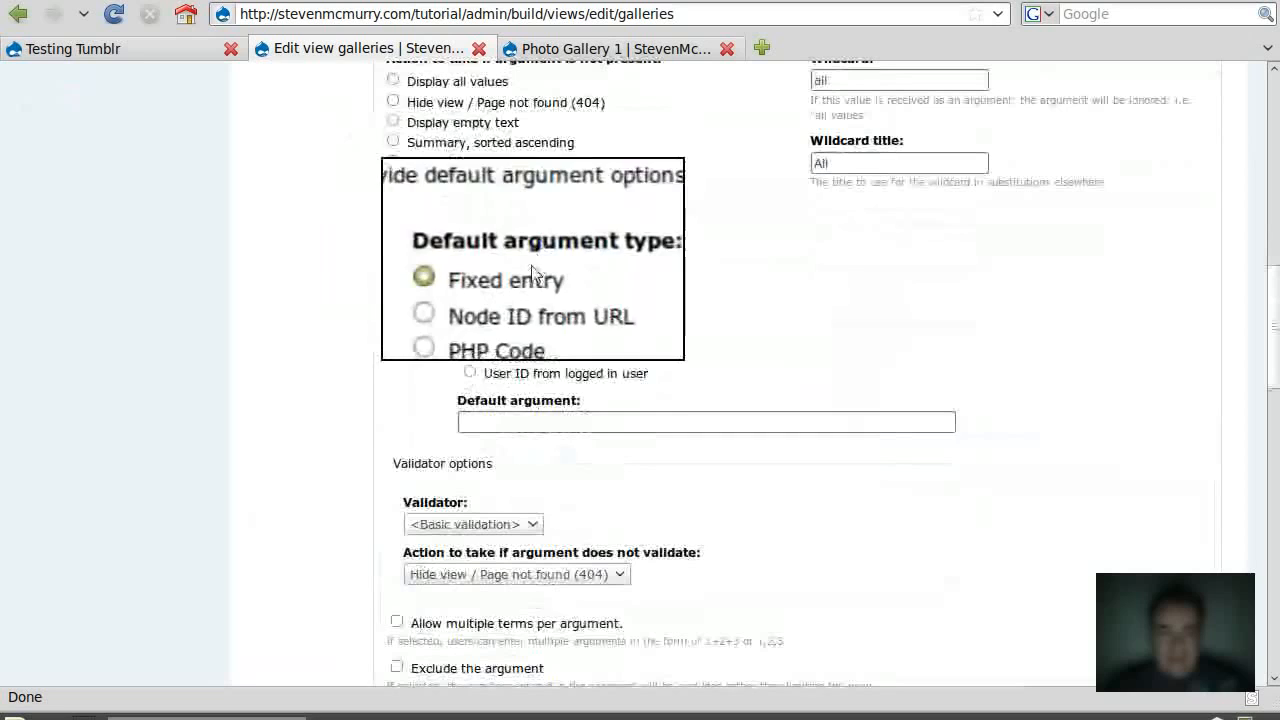
pyautogui.click(470, 302)
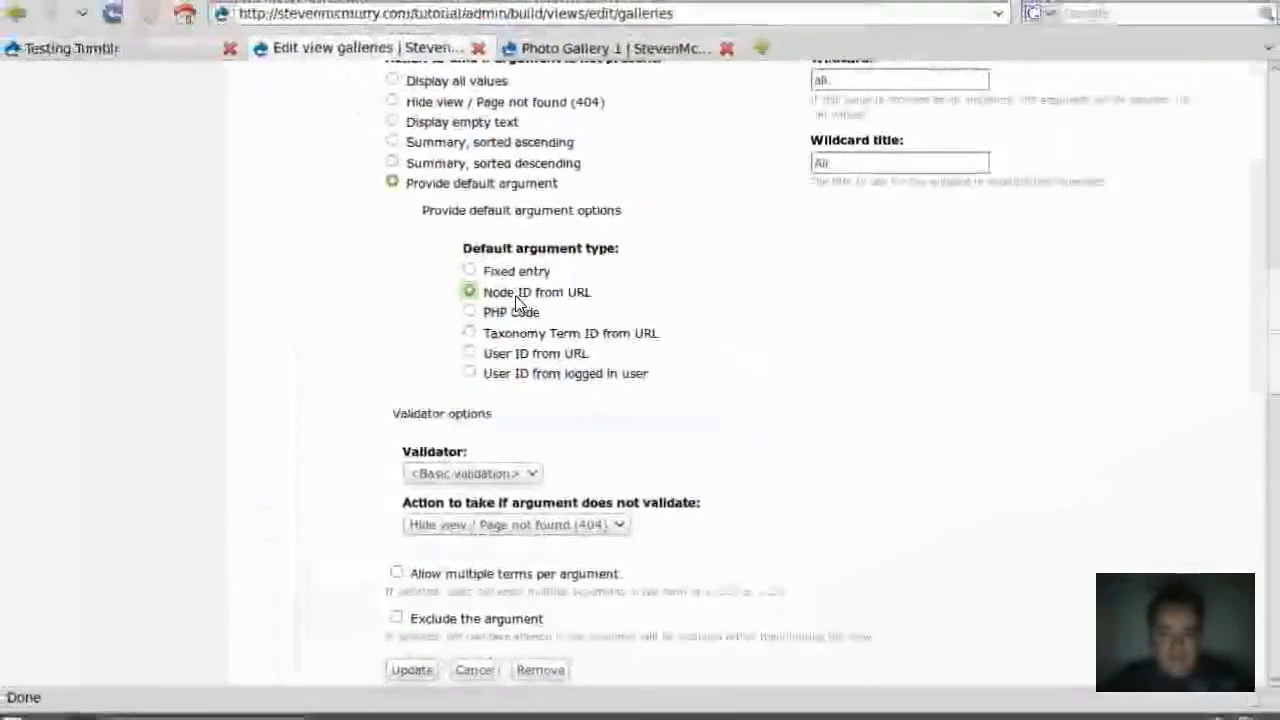
# - Set the Nid argument to display empty text if it does not validate, and apply the argument settings
pyautogui.scroll(-5, 520, 303)
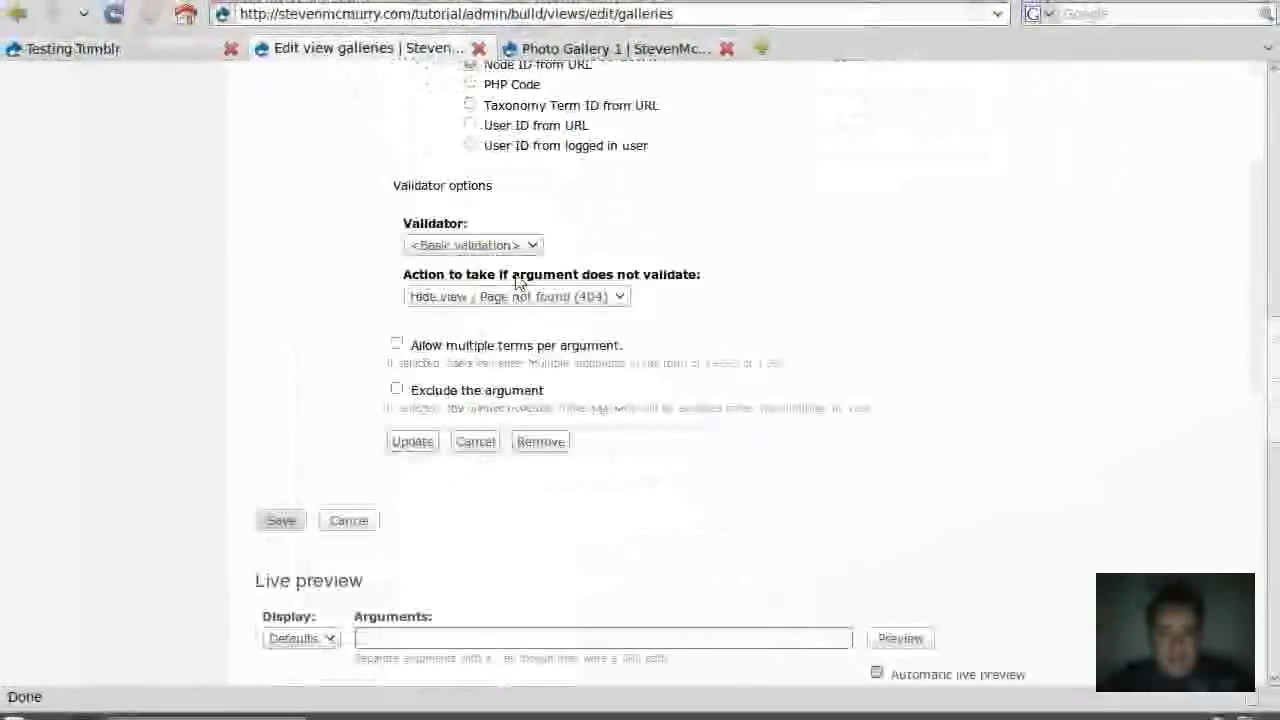
pyautogui.click(520, 297)
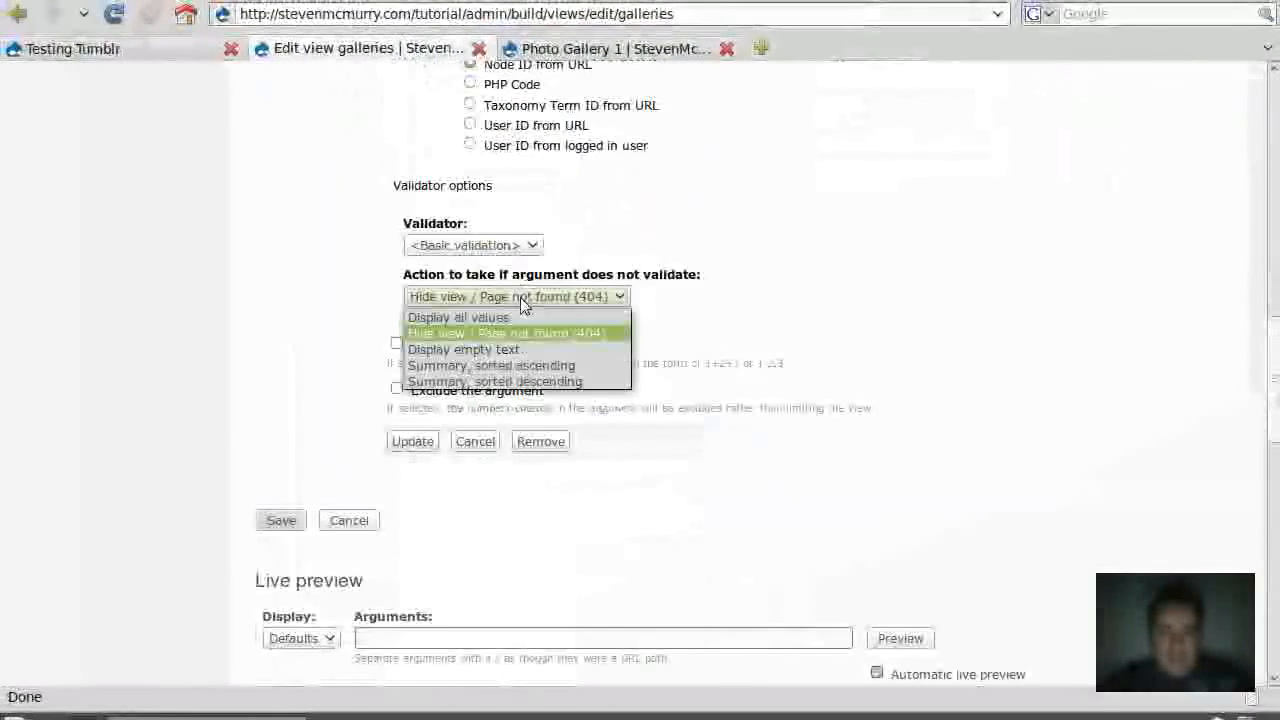
pyautogui.click(497, 350)
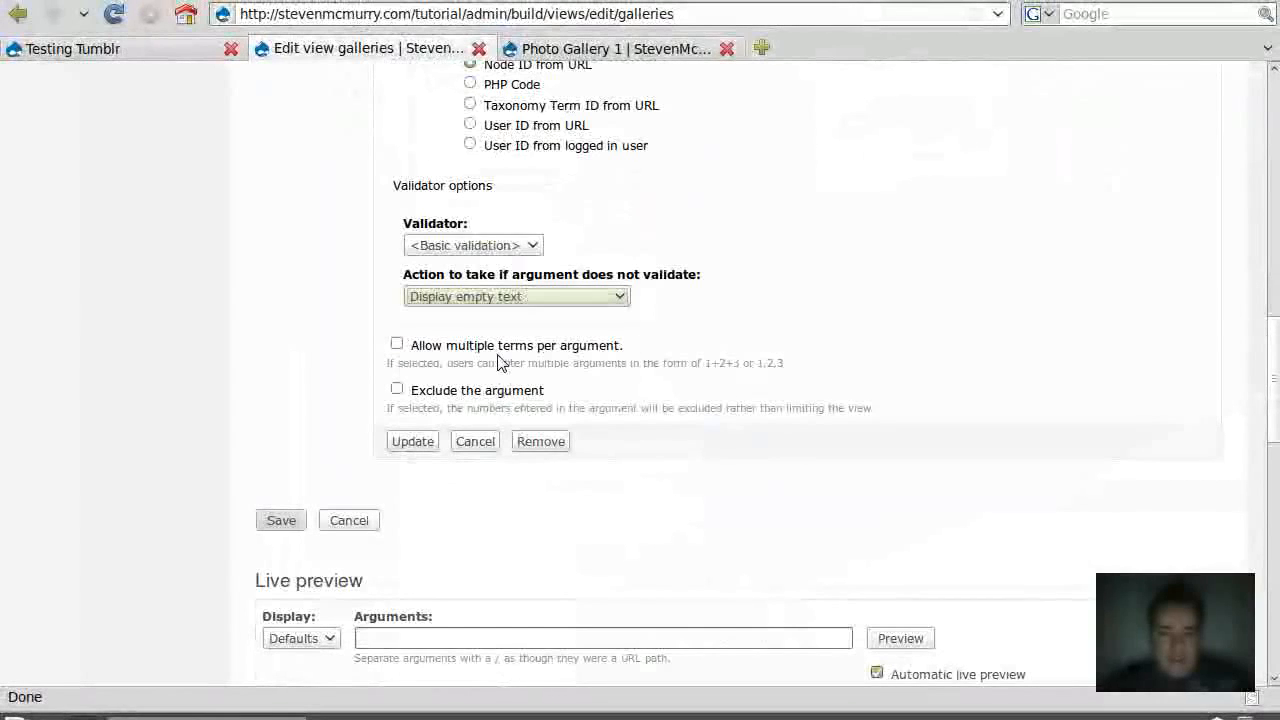
pyautogui.click(321, 361)
pyautogui.click(416, 447)
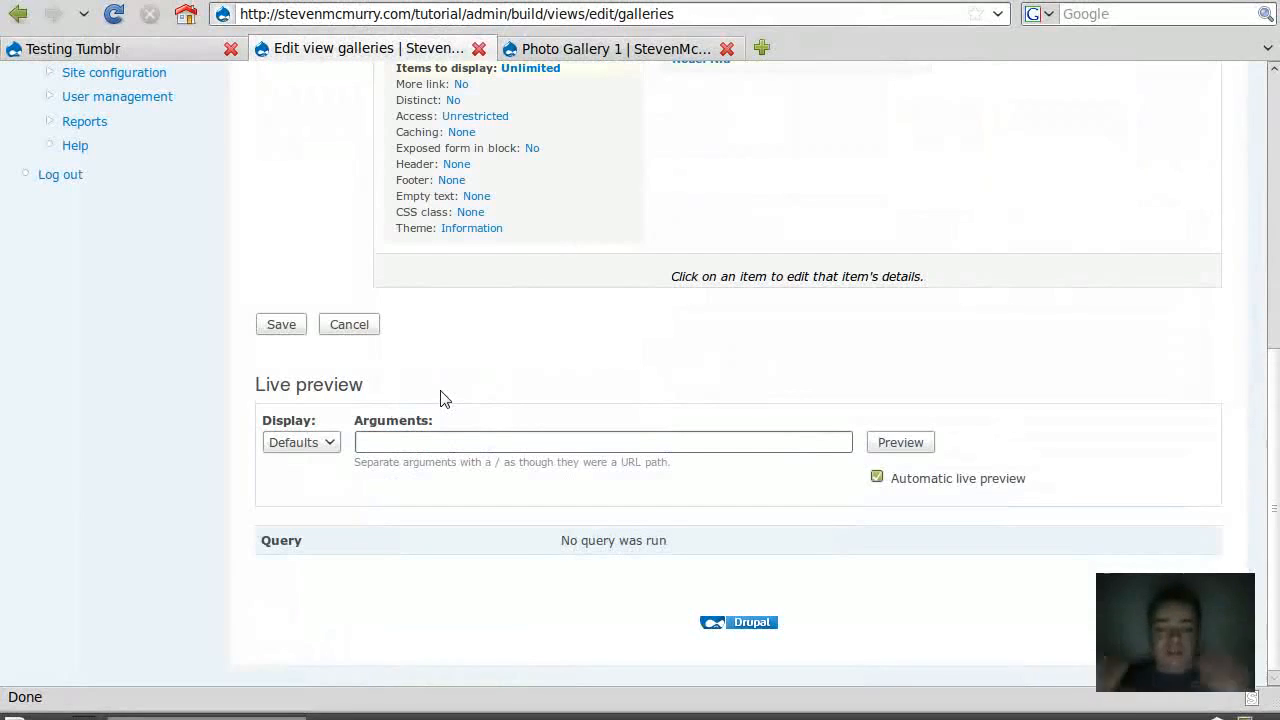
# - Add a Block display to the galleries view
pyautogui.scroll(2, 460, 398)
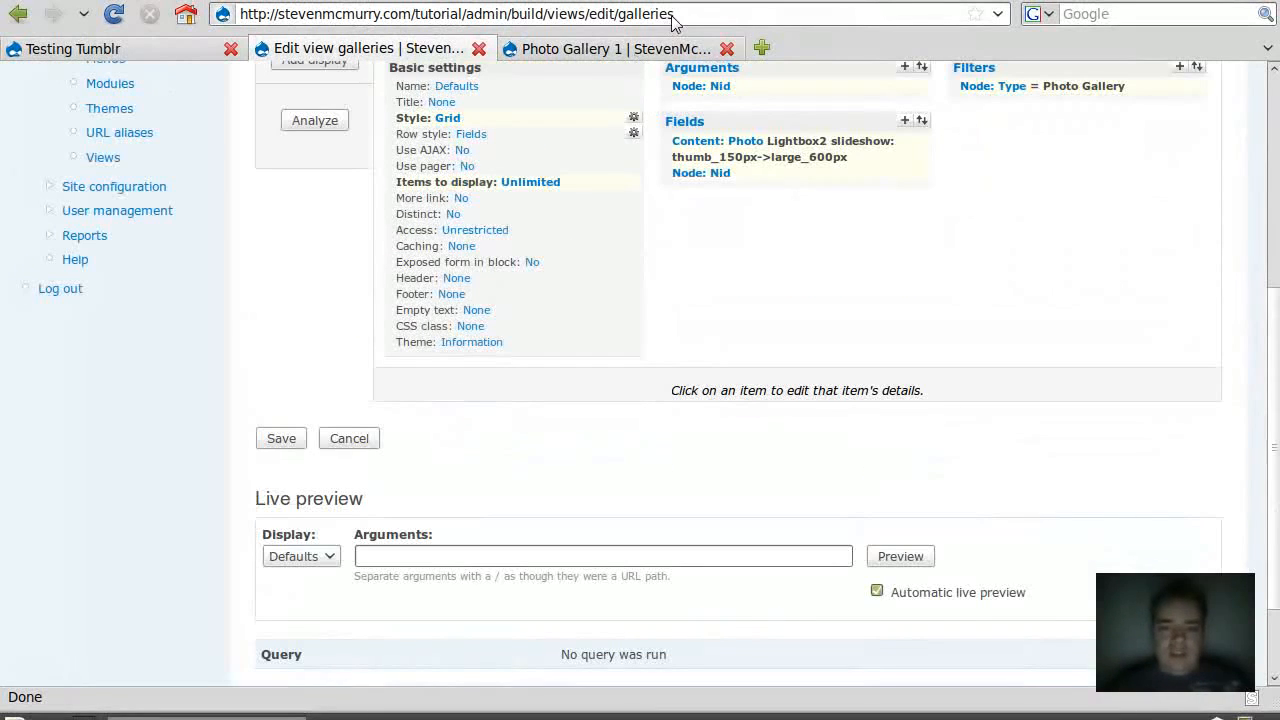
pyautogui.scroll(3, 740, 303)
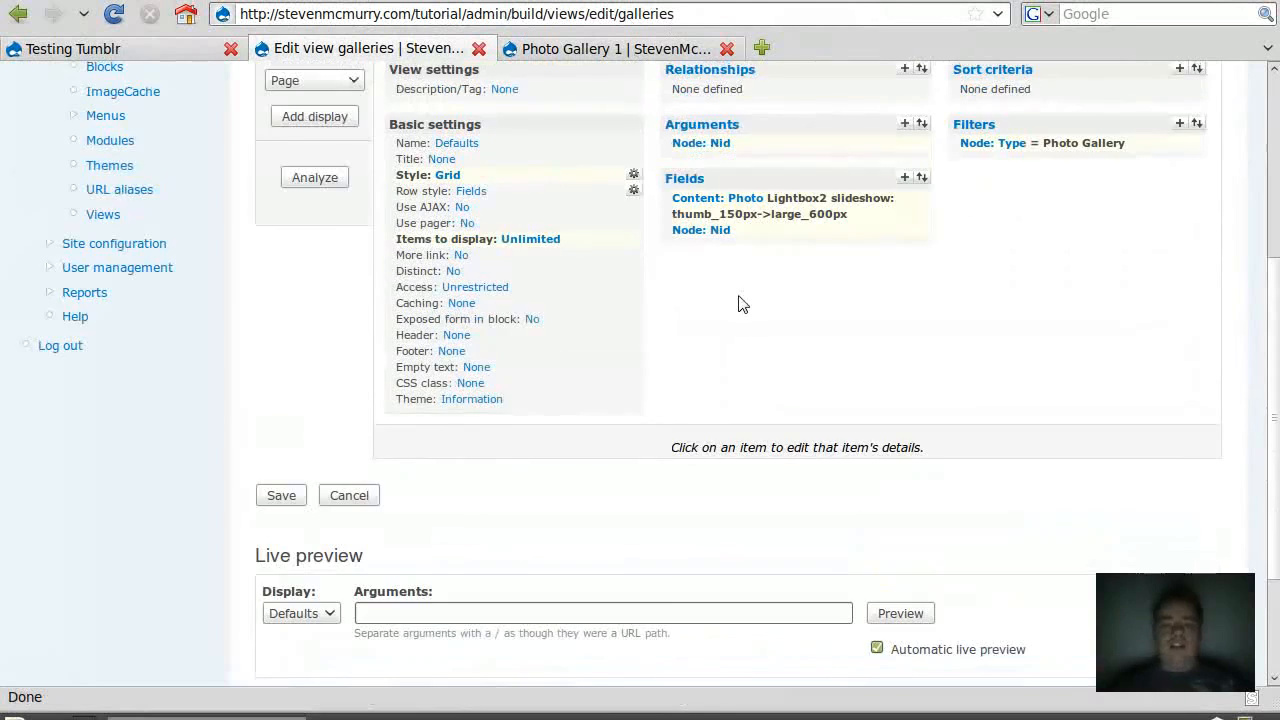
pyautogui.click(338, 195)
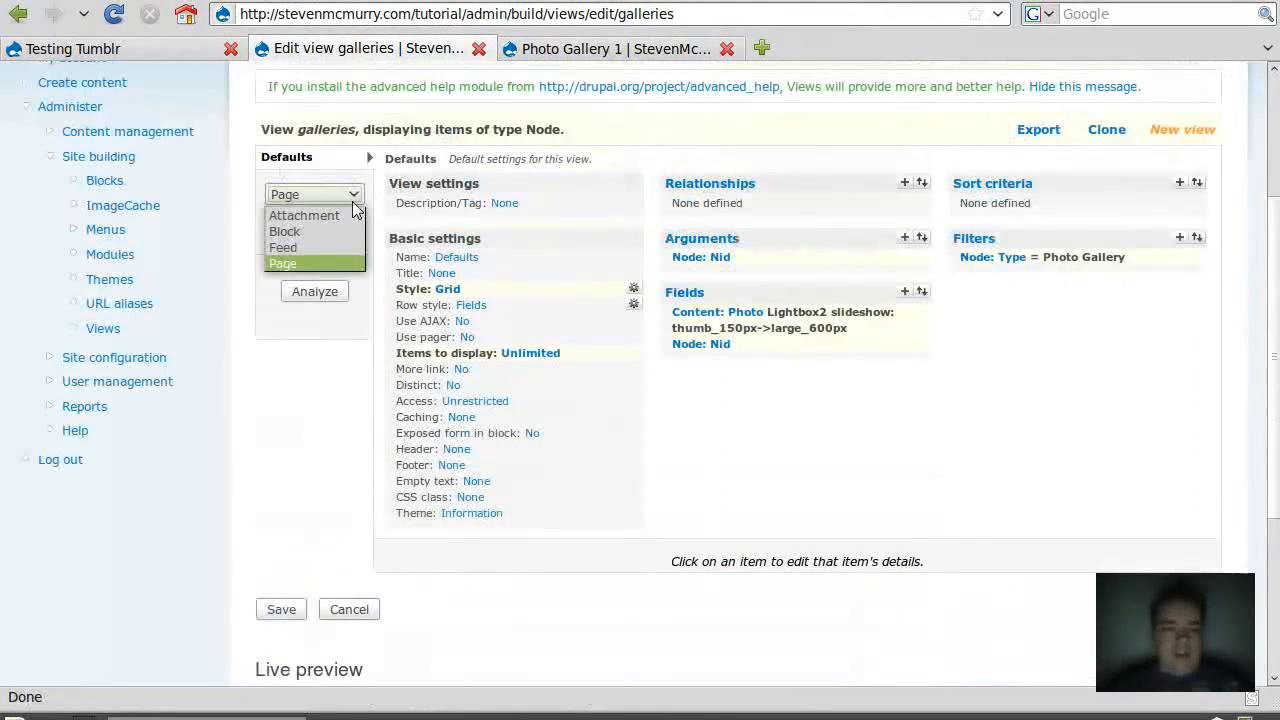
pyautogui.click(347, 231)
pyautogui.click(343, 238)
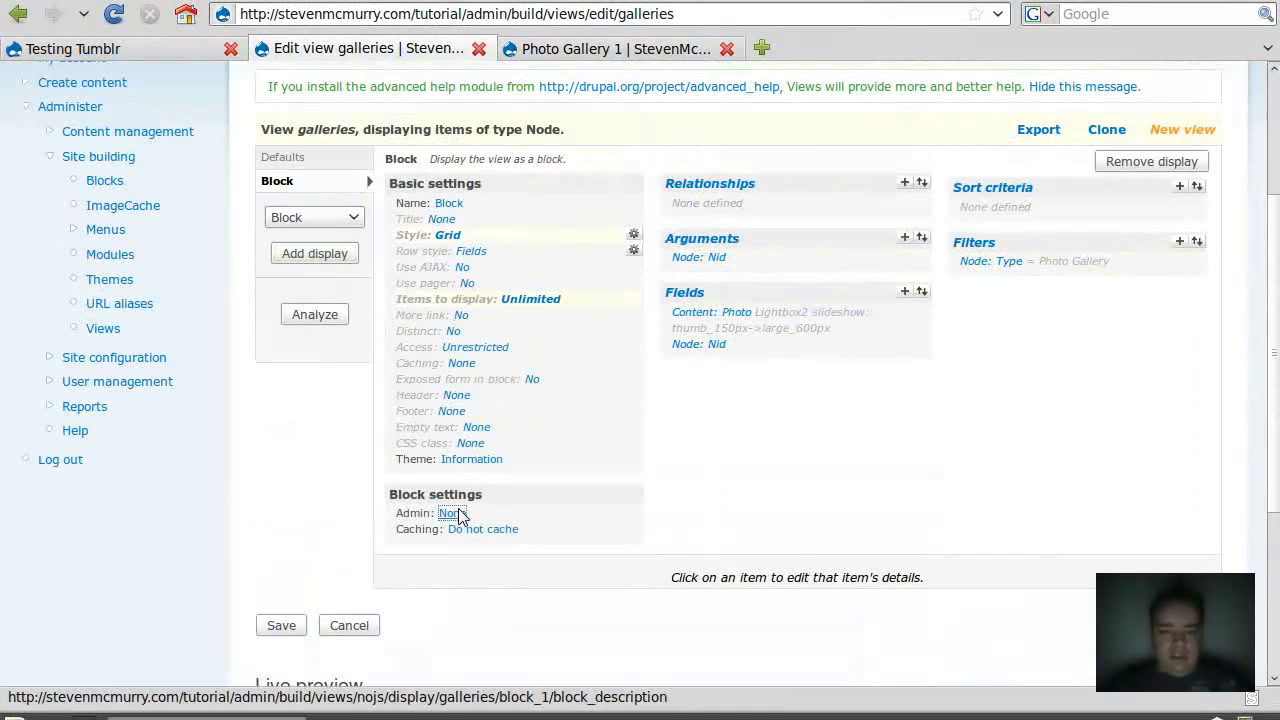
# - Set the block display's admin description to "Node Gallery Display" and apply it
pyautogui.click(459, 510)
pyautogui.rightClick(459, 510)
pyautogui.click(757, 453)
pyautogui.scroll(-3, 676, 439)
pyautogui.click(549, 446)
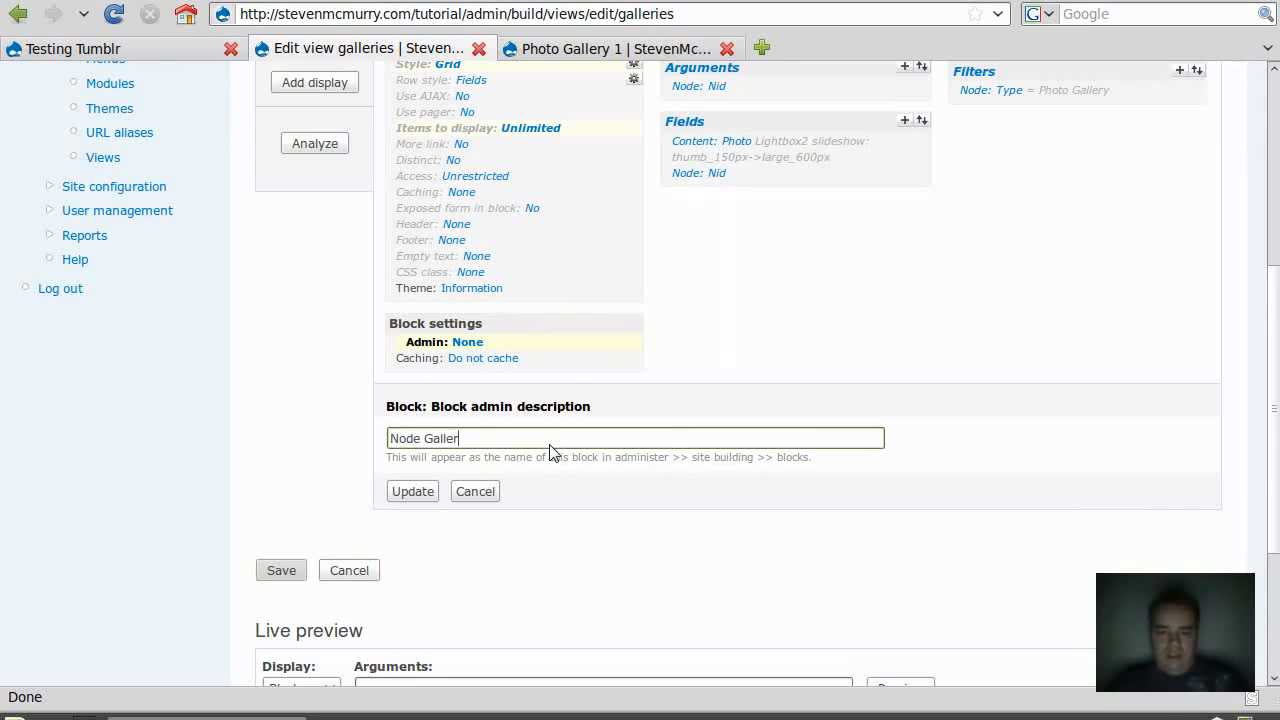
pyautogui.write('Node Gallery Display')
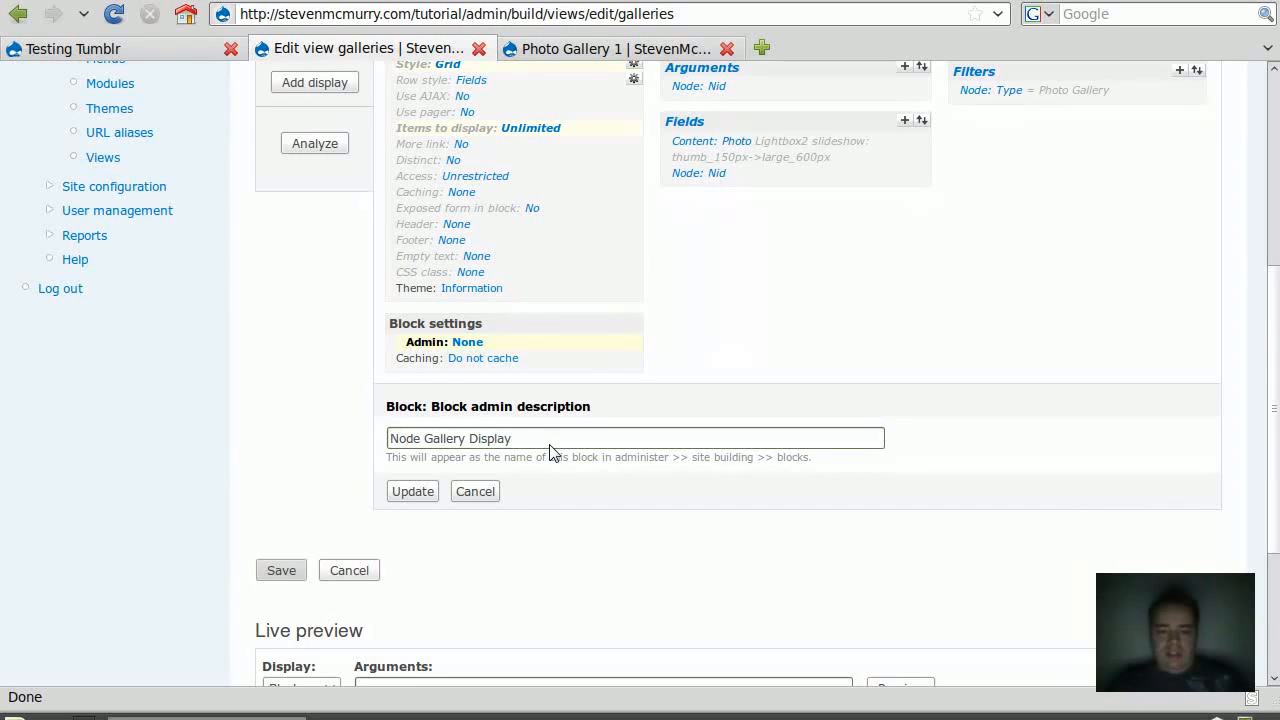
pyautogui.press('Return')
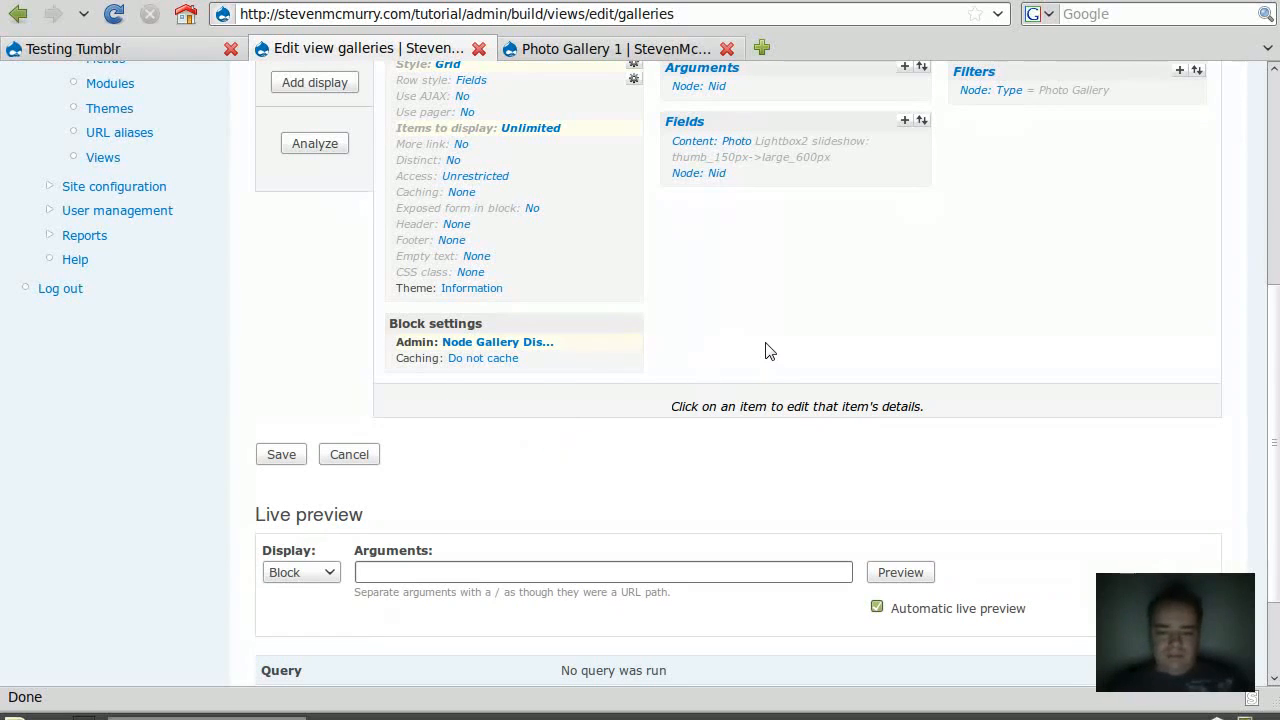
# - Save the galleries view with its new block display
pyautogui.scroll(-1, 712, 365)
pyautogui.scroll(3, 706, 360)
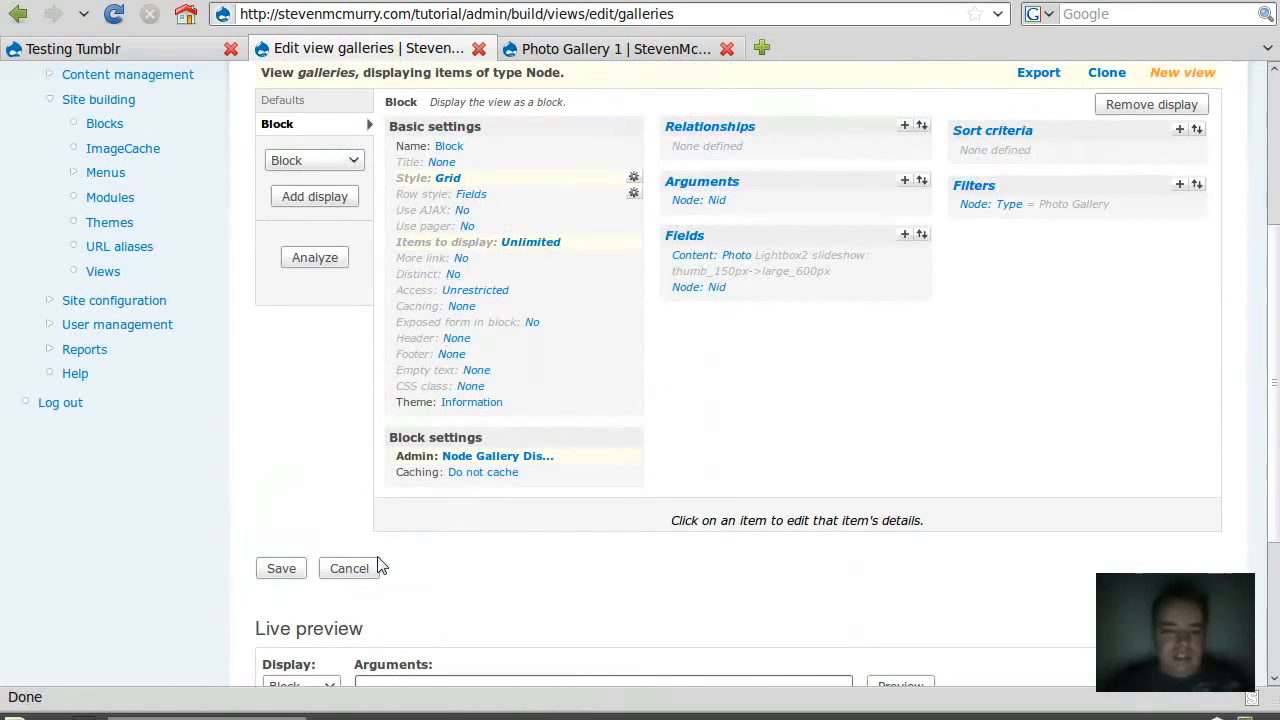
pyautogui.click(285, 567)
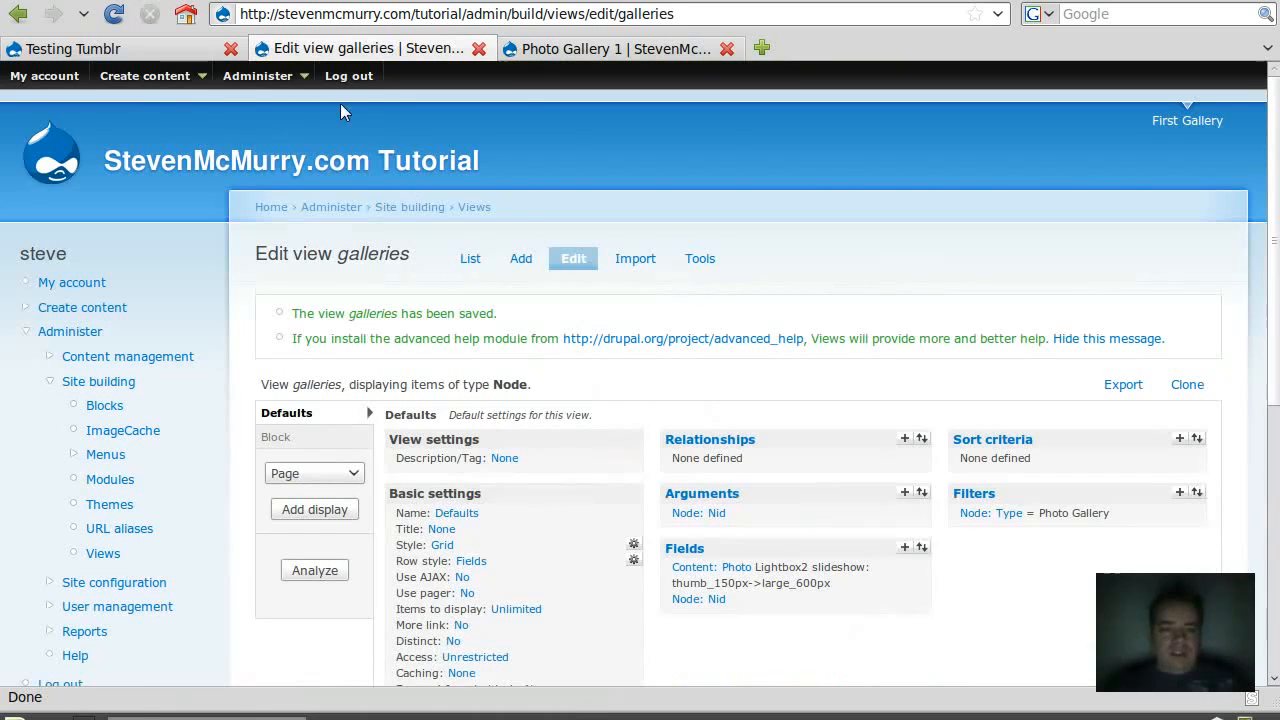
# - On the site's Blocks administration page, assign the Node Gallery Display block to the Content region and save the blocks
pyautogui.moveTo(257, 76)
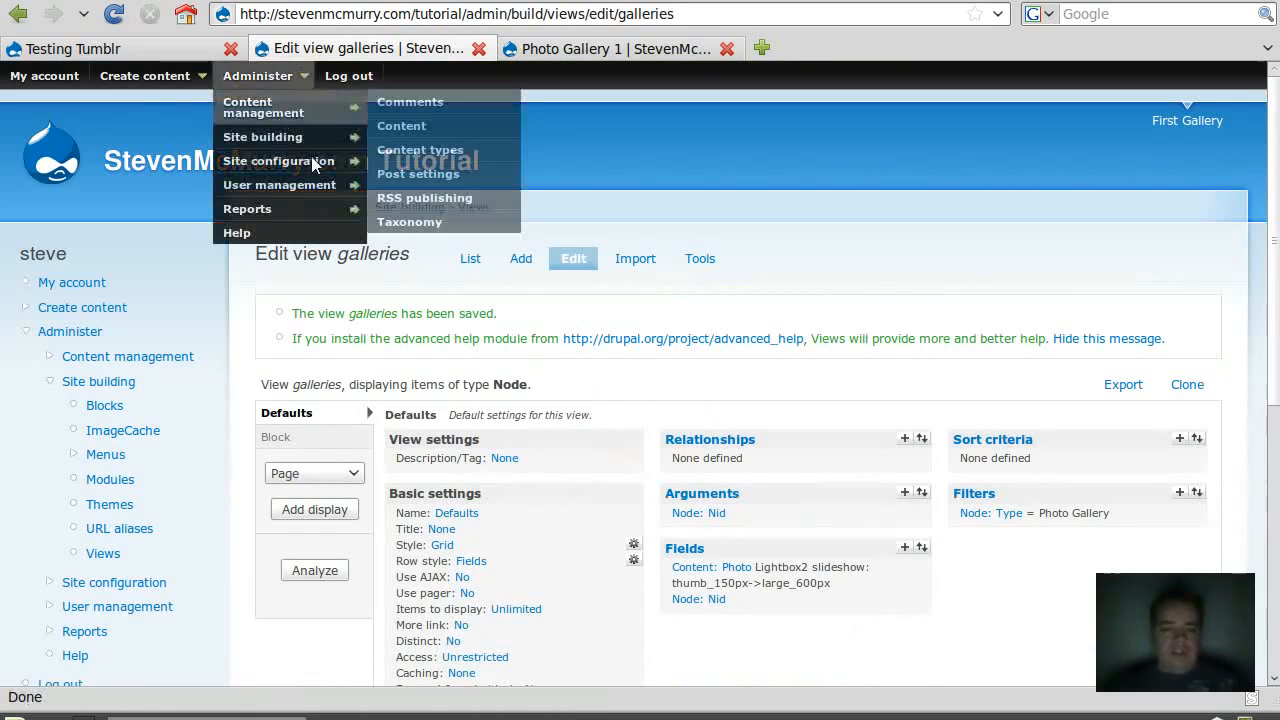
pyautogui.moveTo(290, 137)
pyautogui.click(448, 139)
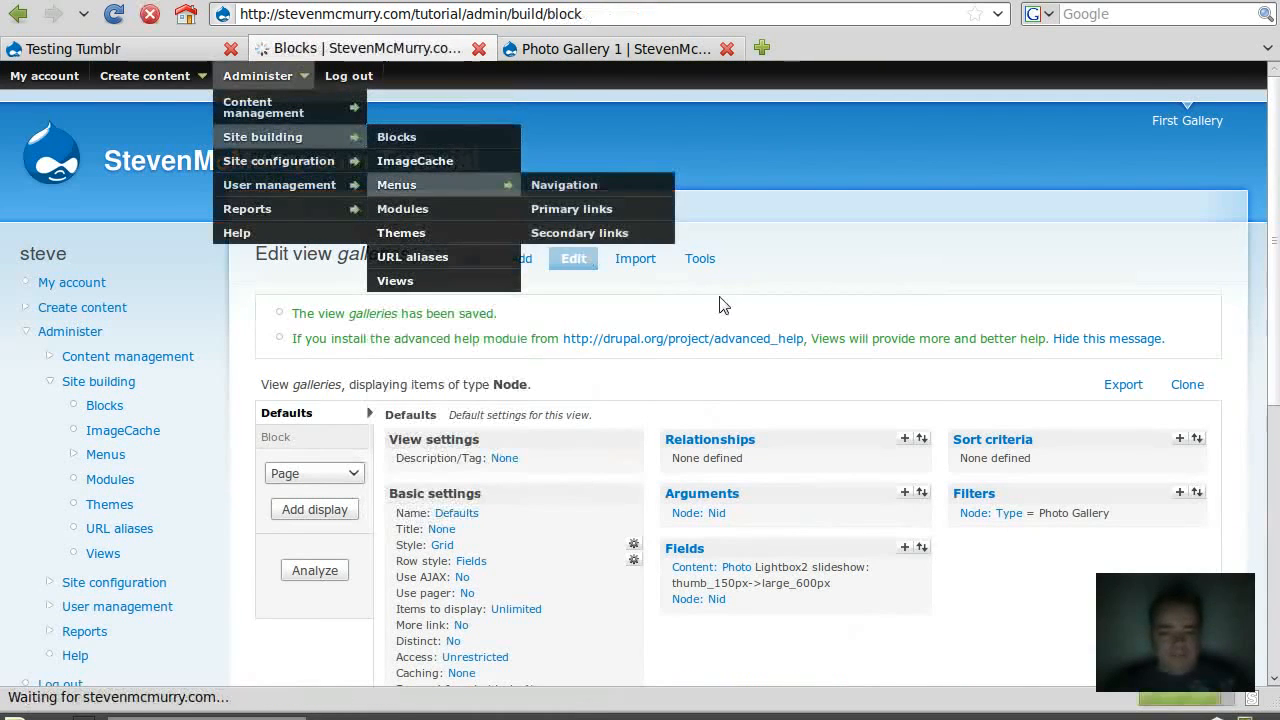
pyautogui.scroll(-6, 536, 423)
pyautogui.scroll(-7, 536, 431)
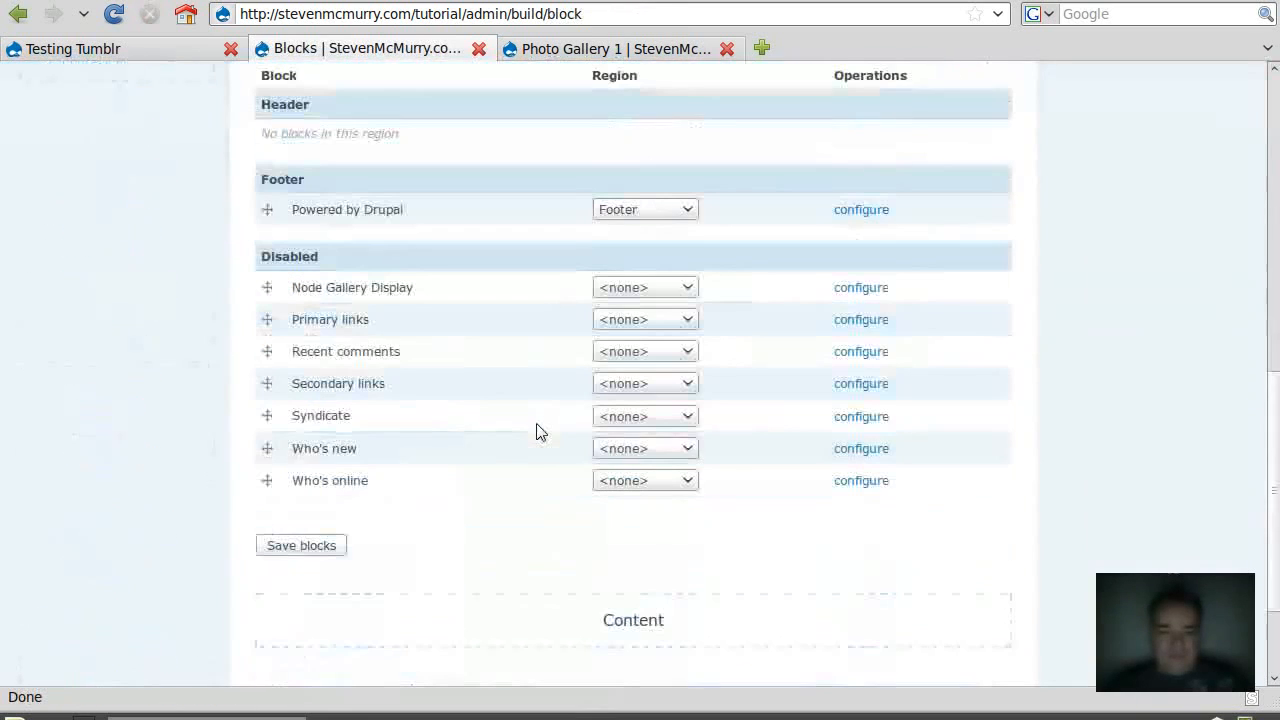
pyautogui.click(660, 290)
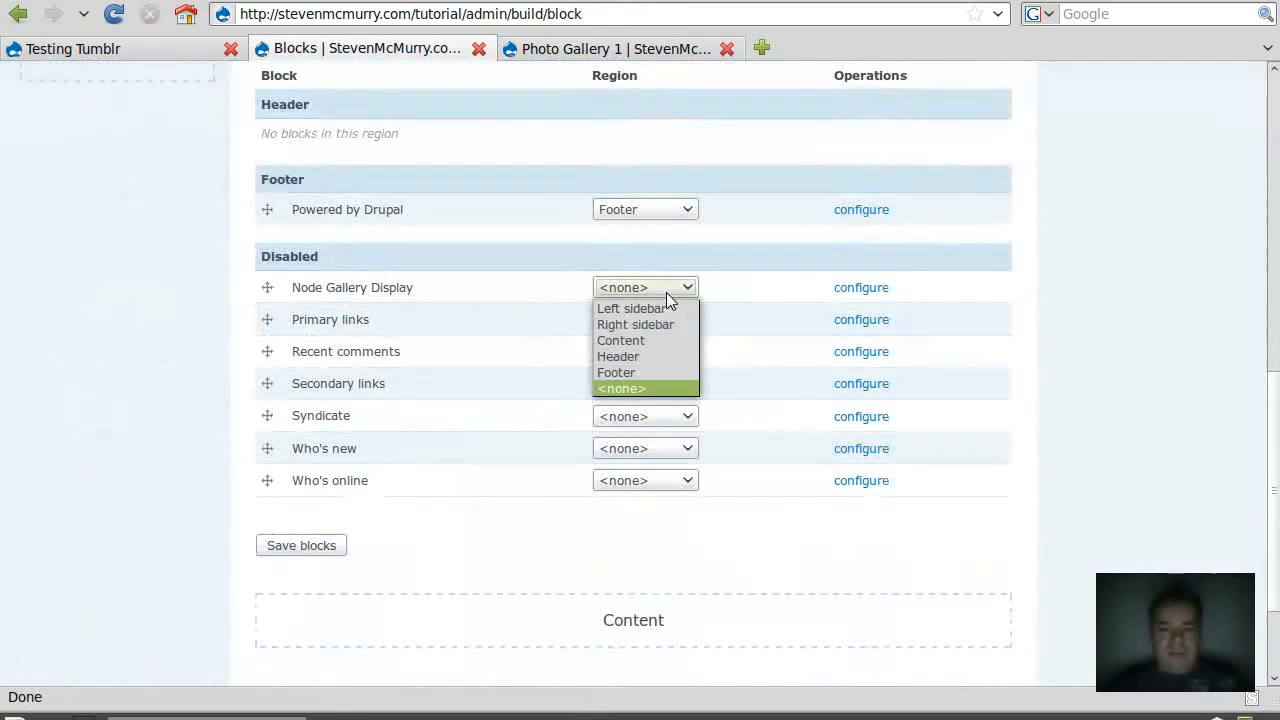
pyautogui.click(665, 323)
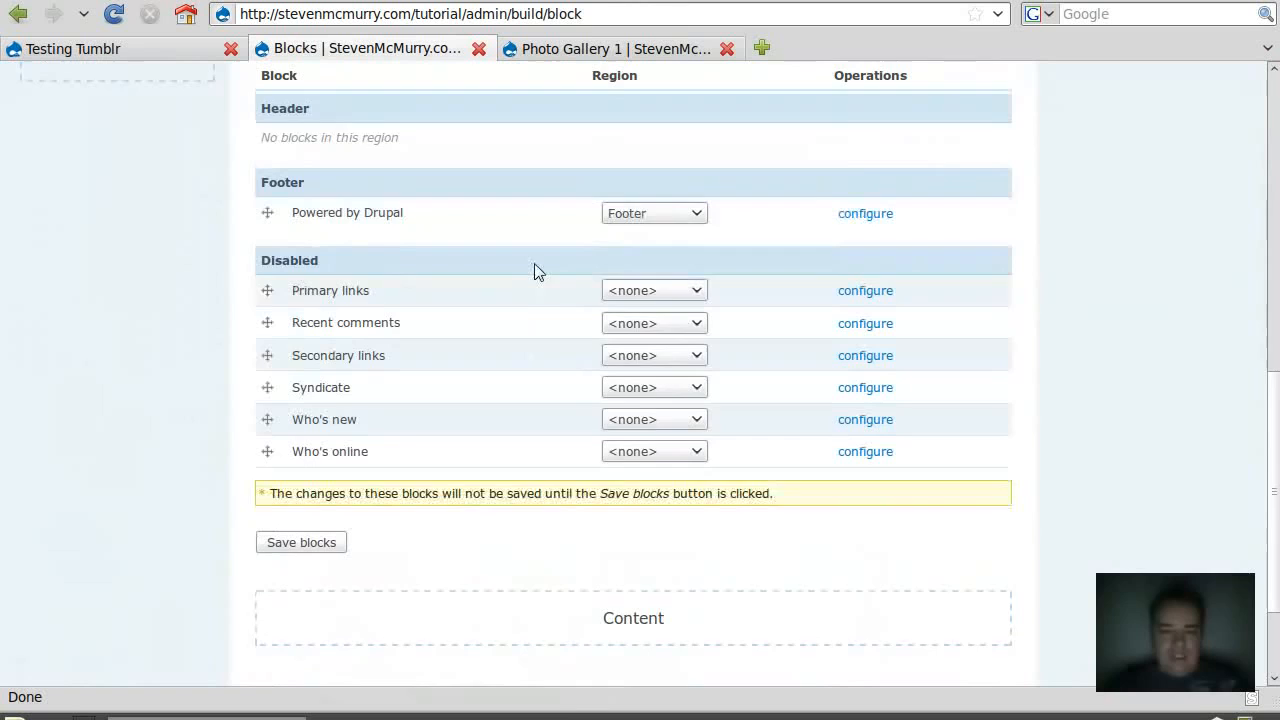
pyautogui.scroll(3, 540, 290)
pyautogui.scroll(-4, 340, 480)
pyautogui.click(300, 487)
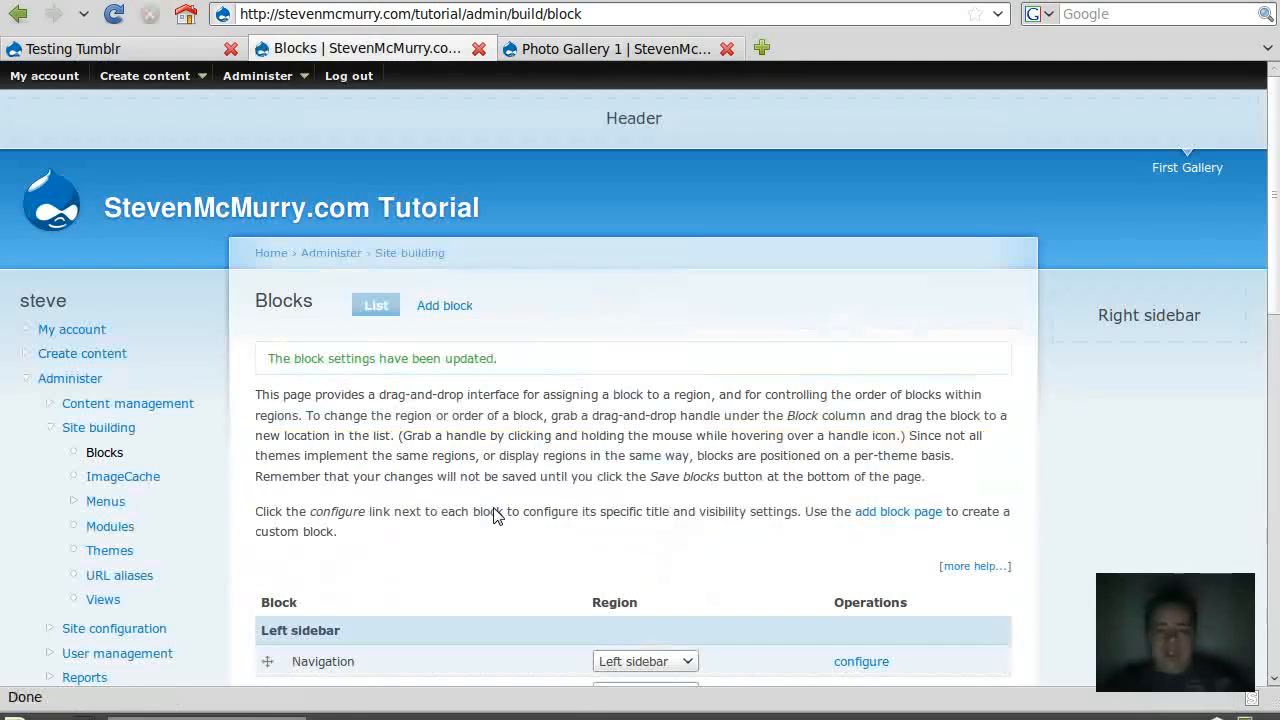
# - Open the configuration page of the Node Gallery Display block in the Content region
pyautogui.scroll(-4, 501, 514)
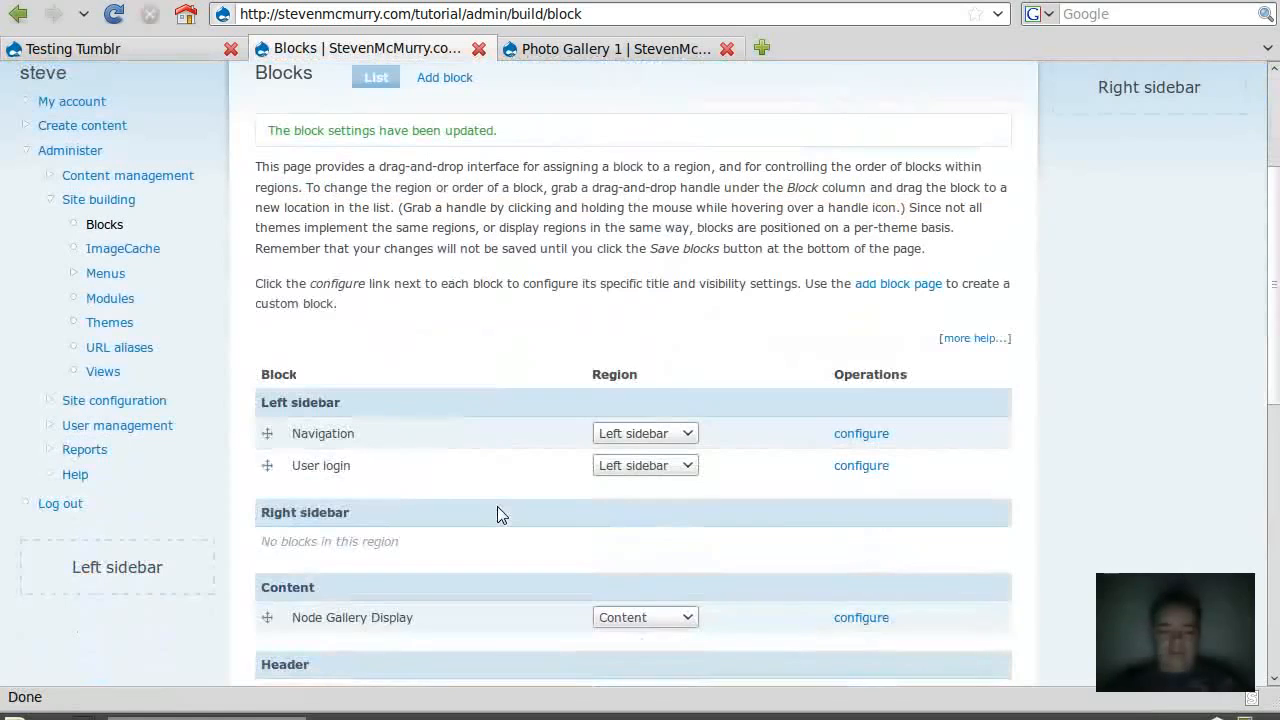
pyautogui.scroll(-2, 501, 514)
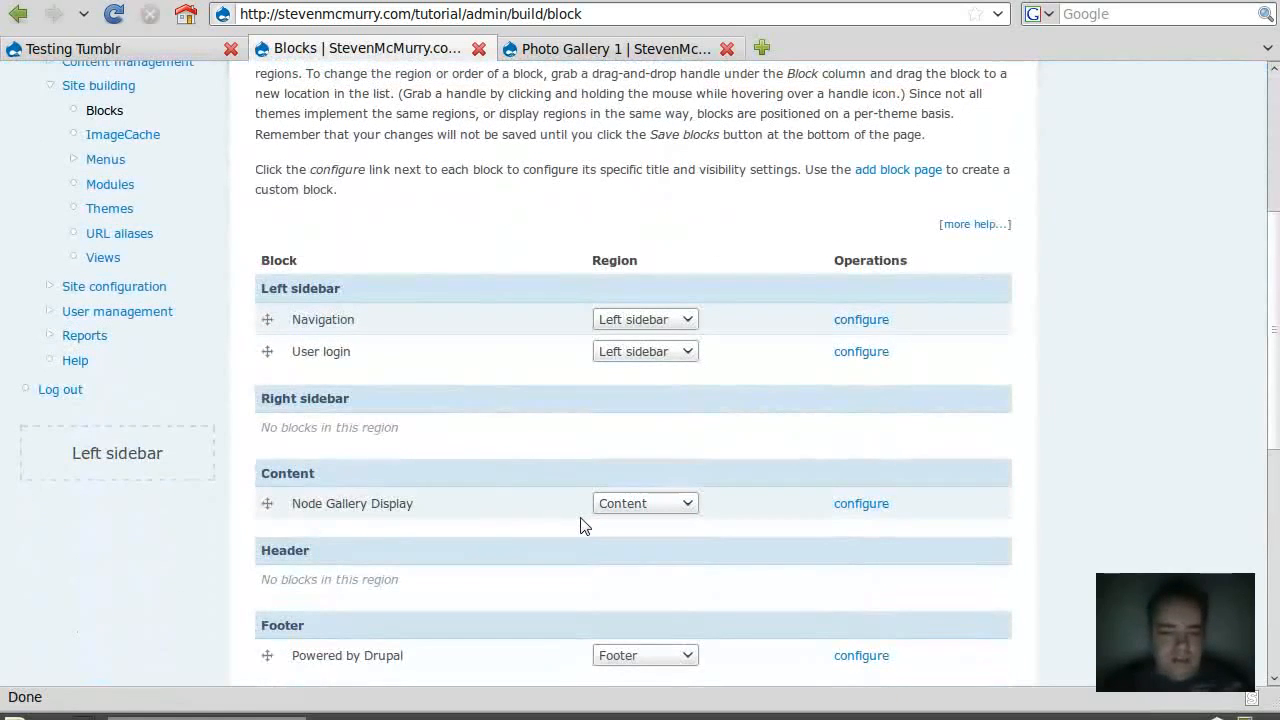
pyautogui.scroll(-10, 585, 527)
pyautogui.scroll(17, 576, 528)
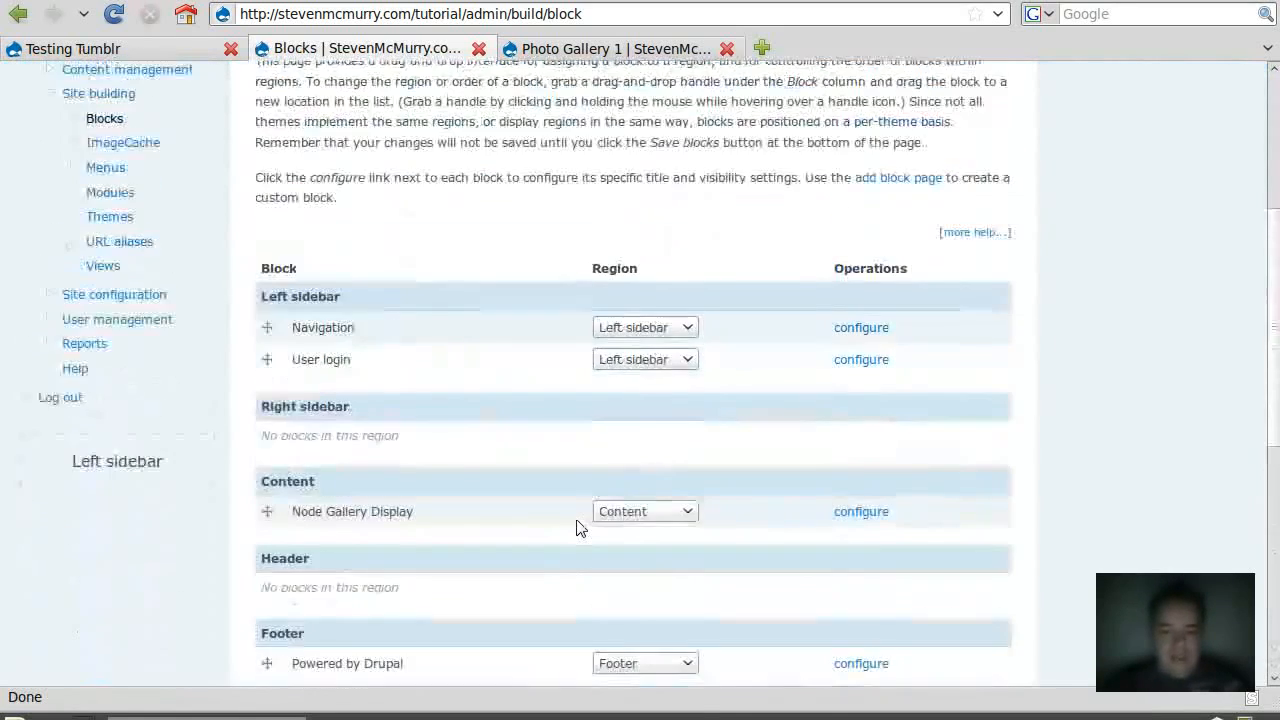
pyautogui.scroll(-8, 576, 528)
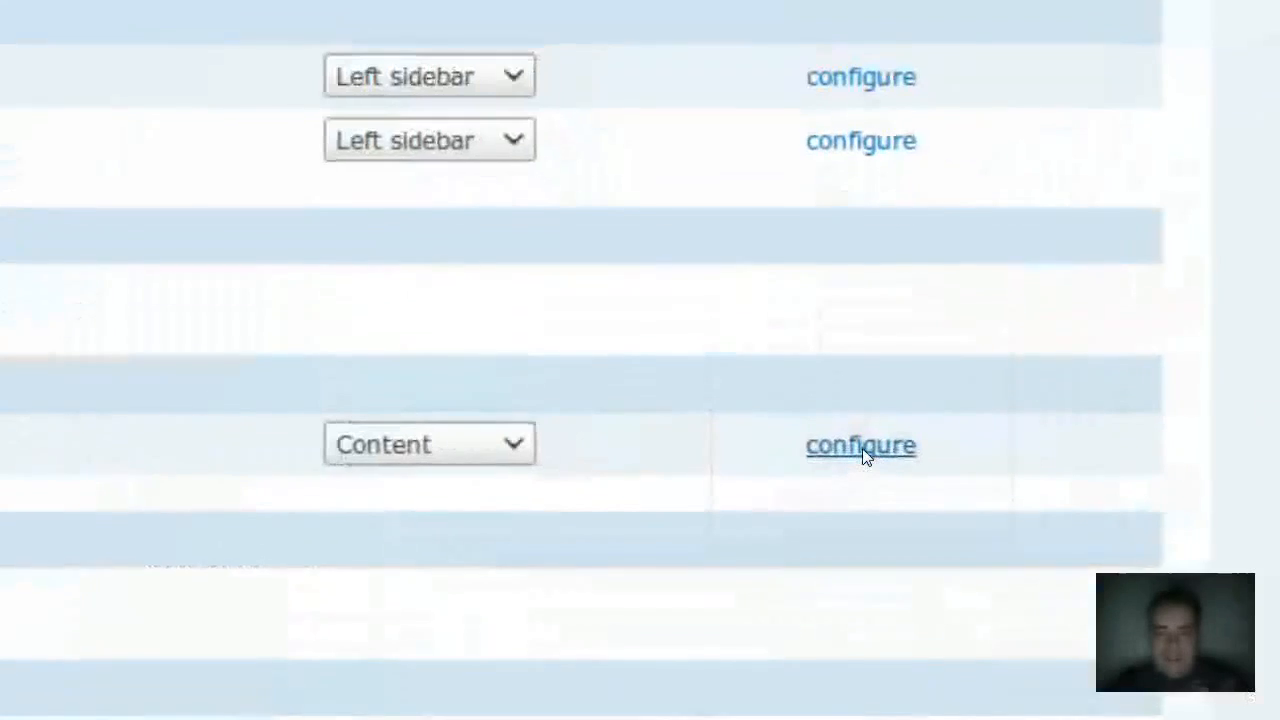
pyautogui.click(862, 448)
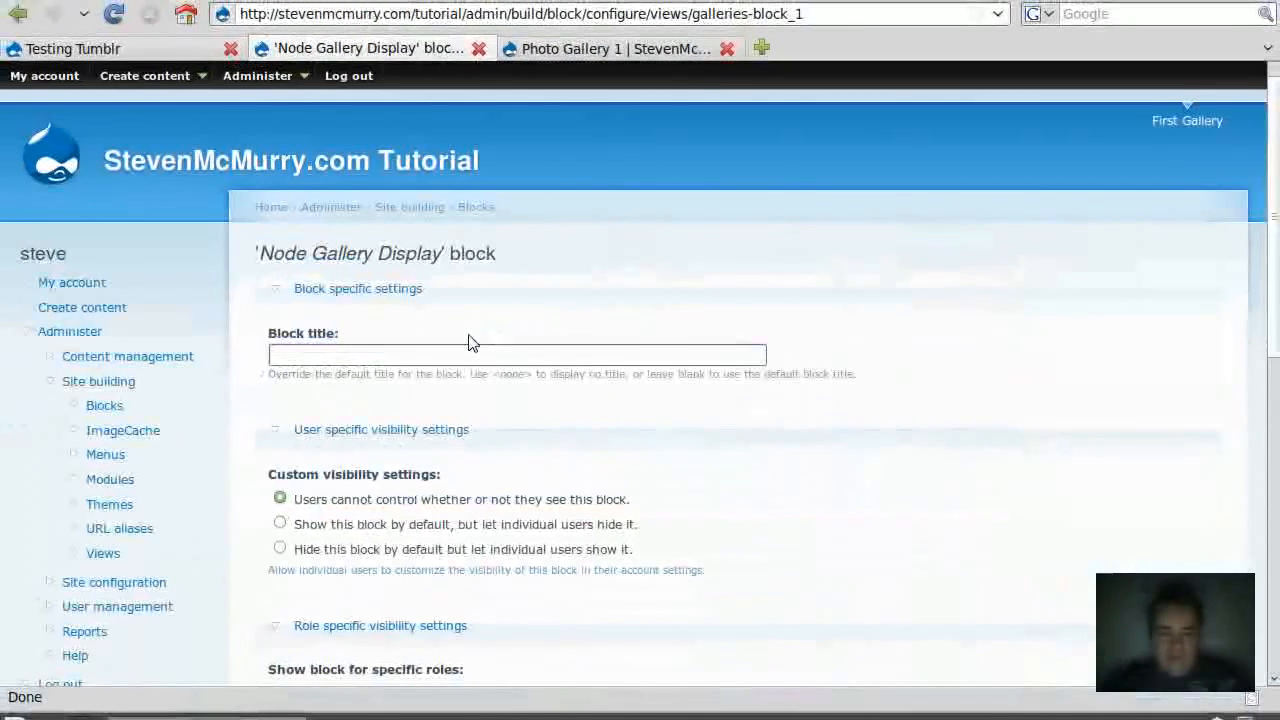
# - Restrict the block to show only on the listed pages matching gallery/* and save the block
pyautogui.scroll(-6, 472, 343)
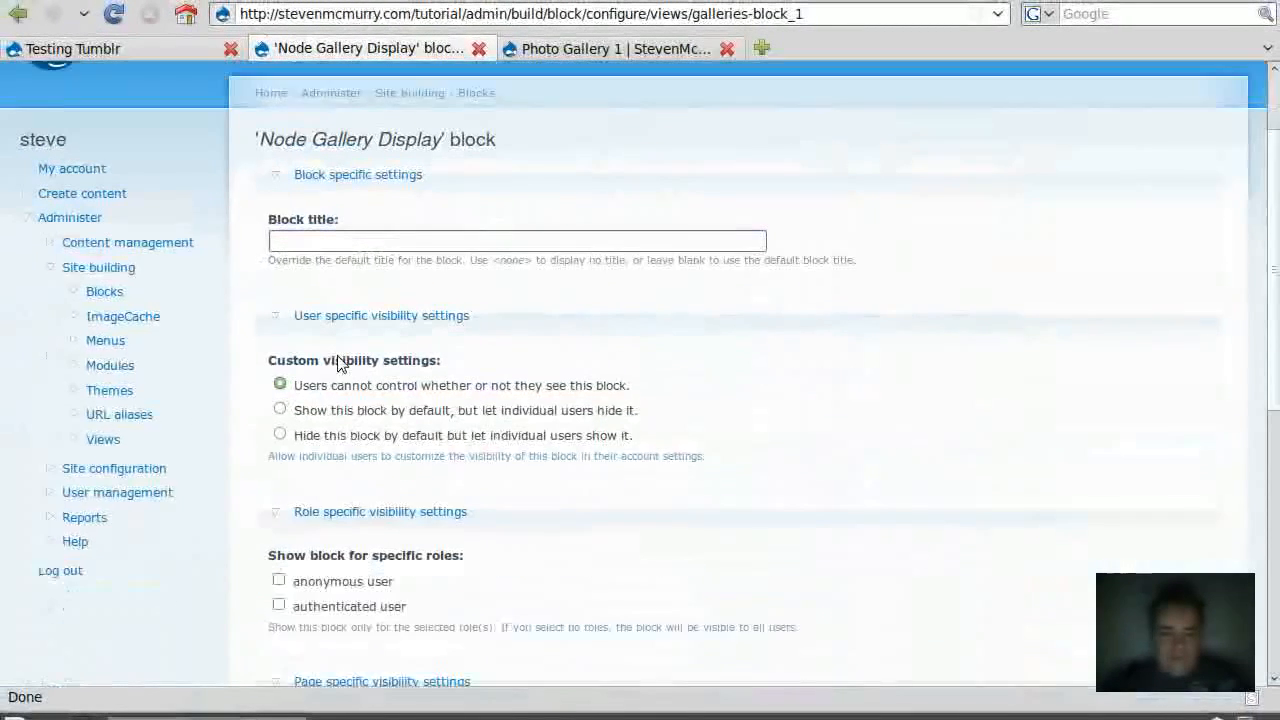
pyautogui.scroll(-2, 388, 424)
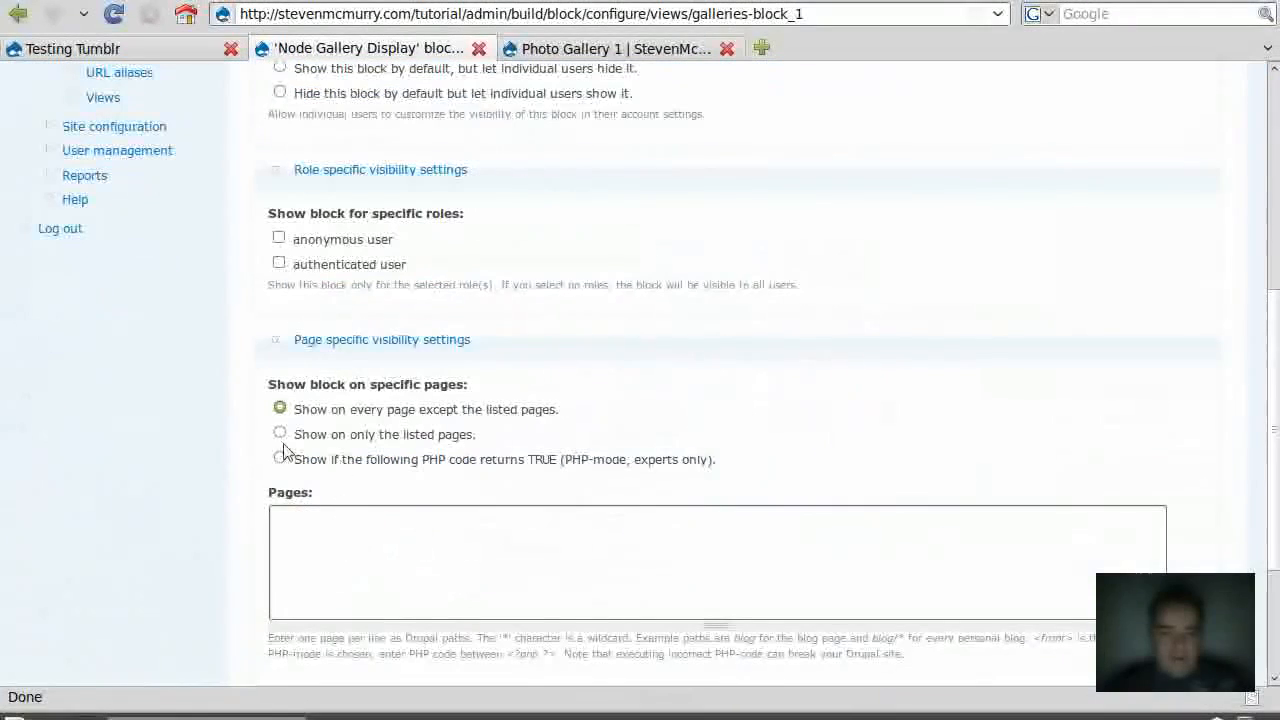
pyautogui.click(282, 437)
pyautogui.click(450, 553)
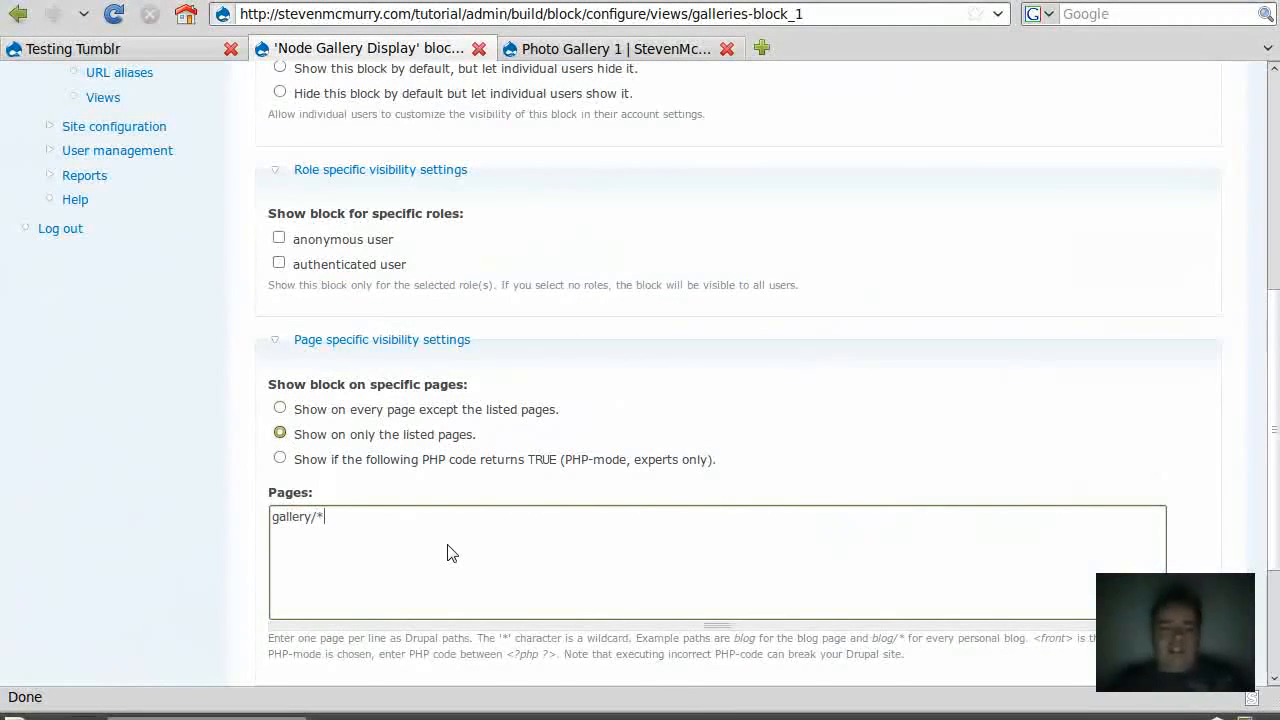
pyautogui.scroll(-4, 147, 449)
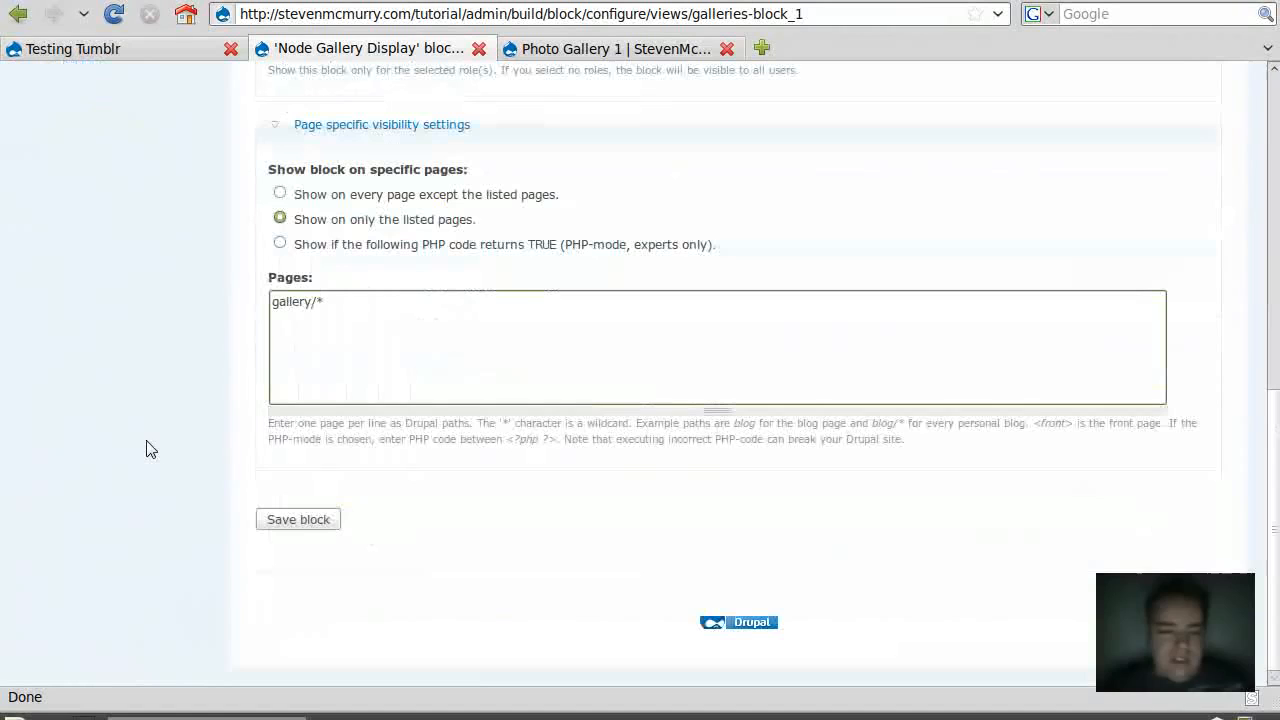
pyautogui.click(298, 520)
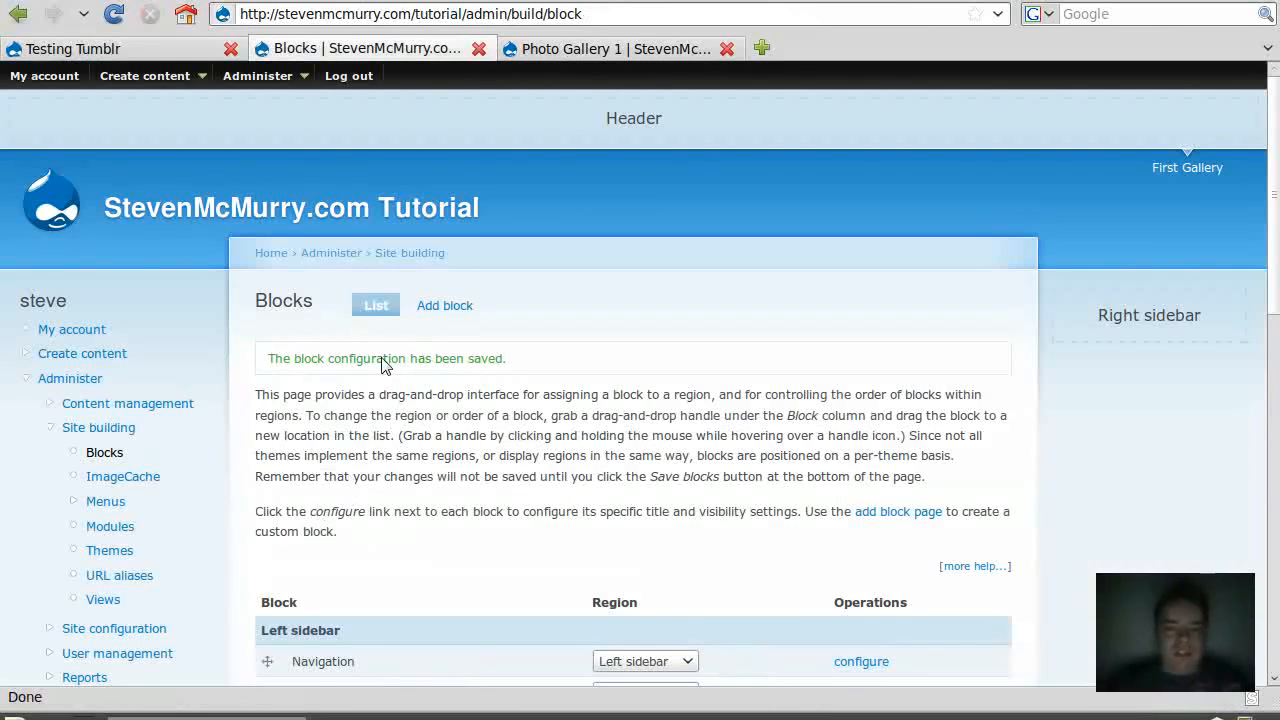
# - Switch to the open Photo Gallery 1 page and examine how the node lists its photos
pyautogui.click(620, 50)
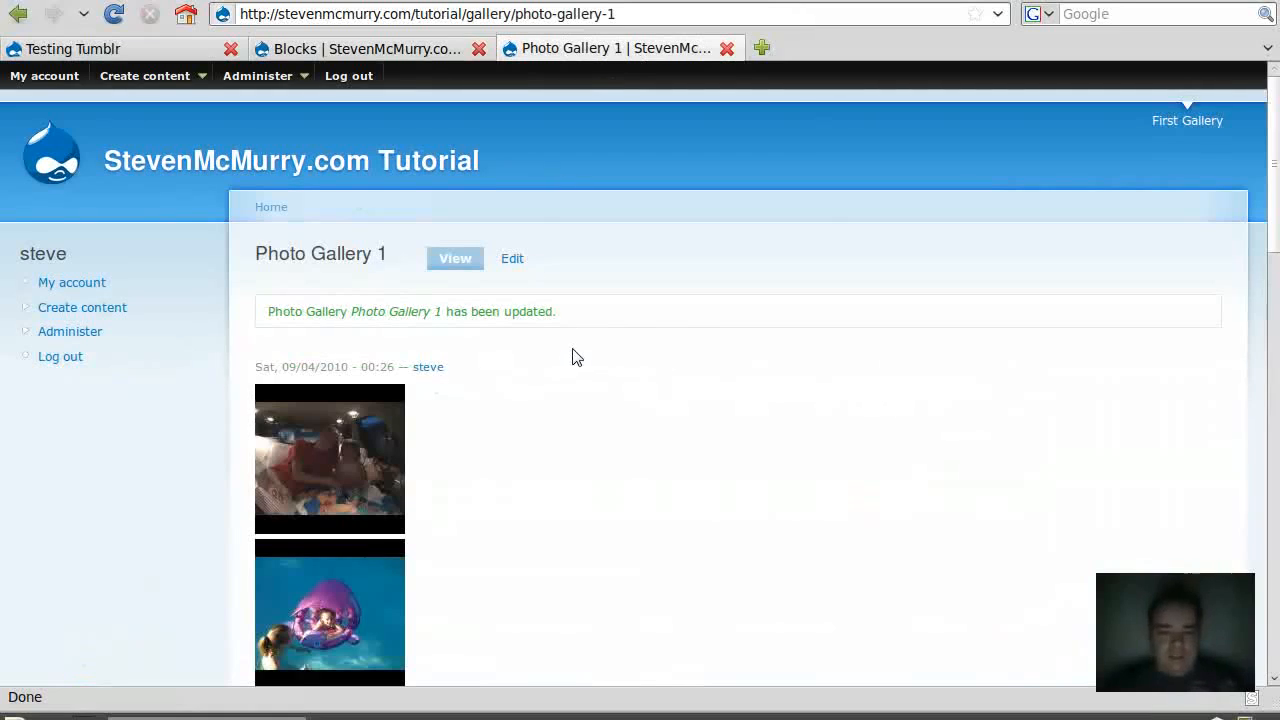
pyautogui.scroll(-1, 576, 357)
pyautogui.scroll(-11, 390, 290)
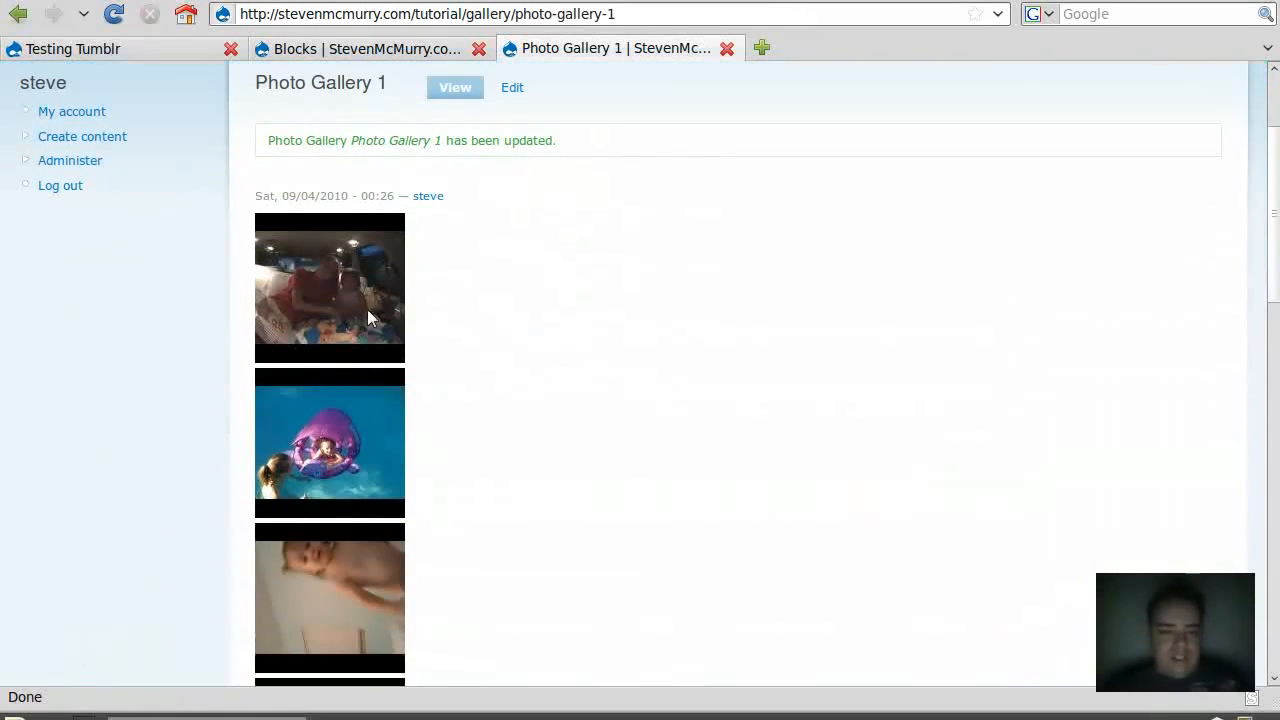
pyautogui.scroll(6, 378, 288)
pyautogui.scroll(6, 377, 290)
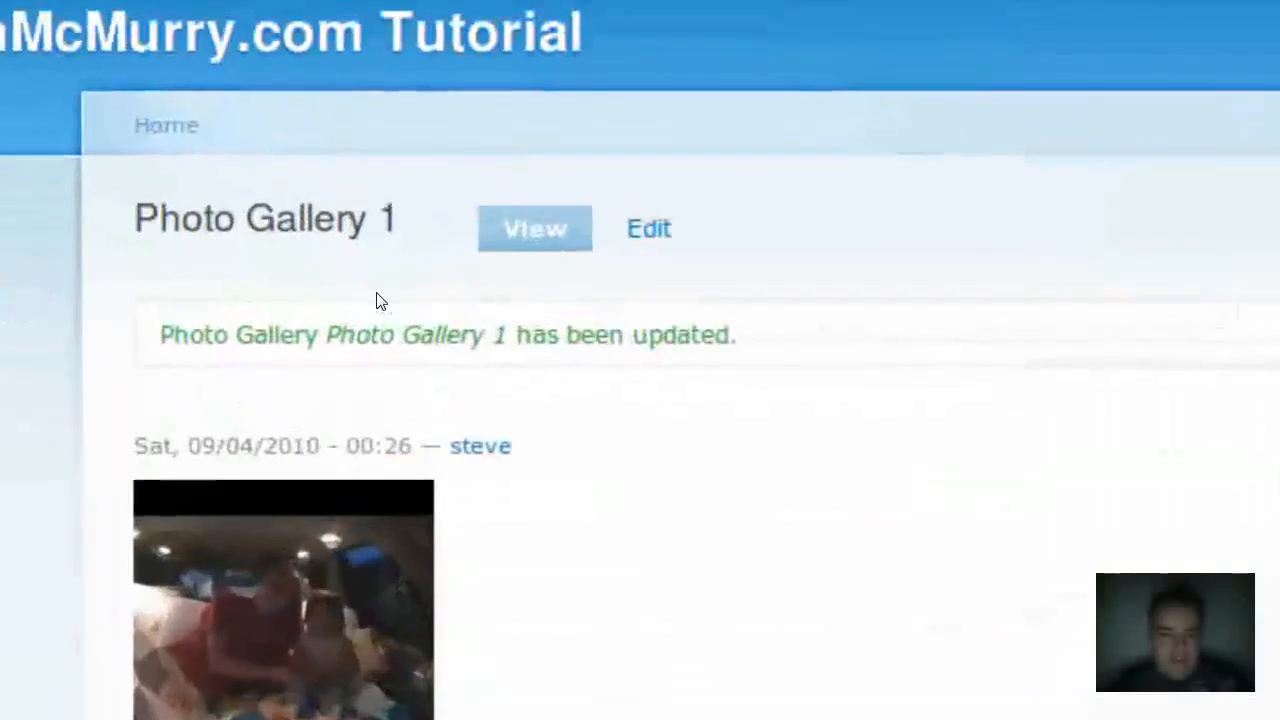
pyautogui.scroll(-10, 379, 301)
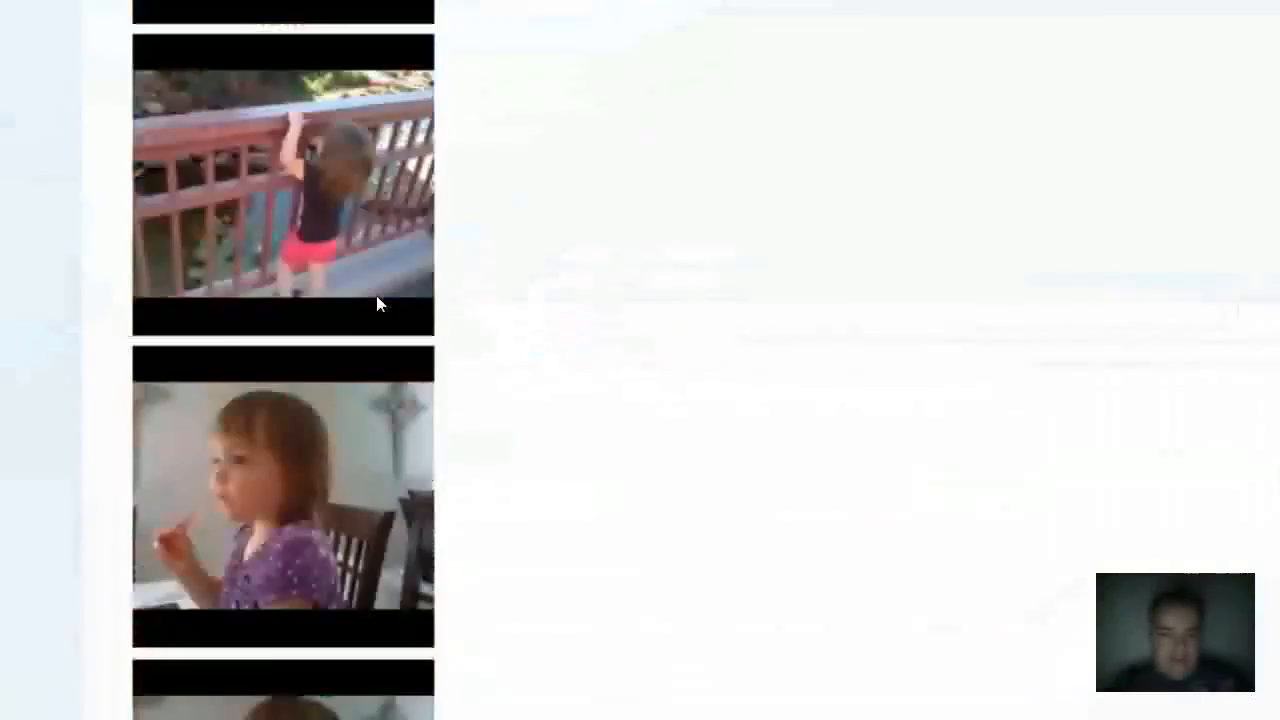
pyautogui.scroll(10, 370, 301)
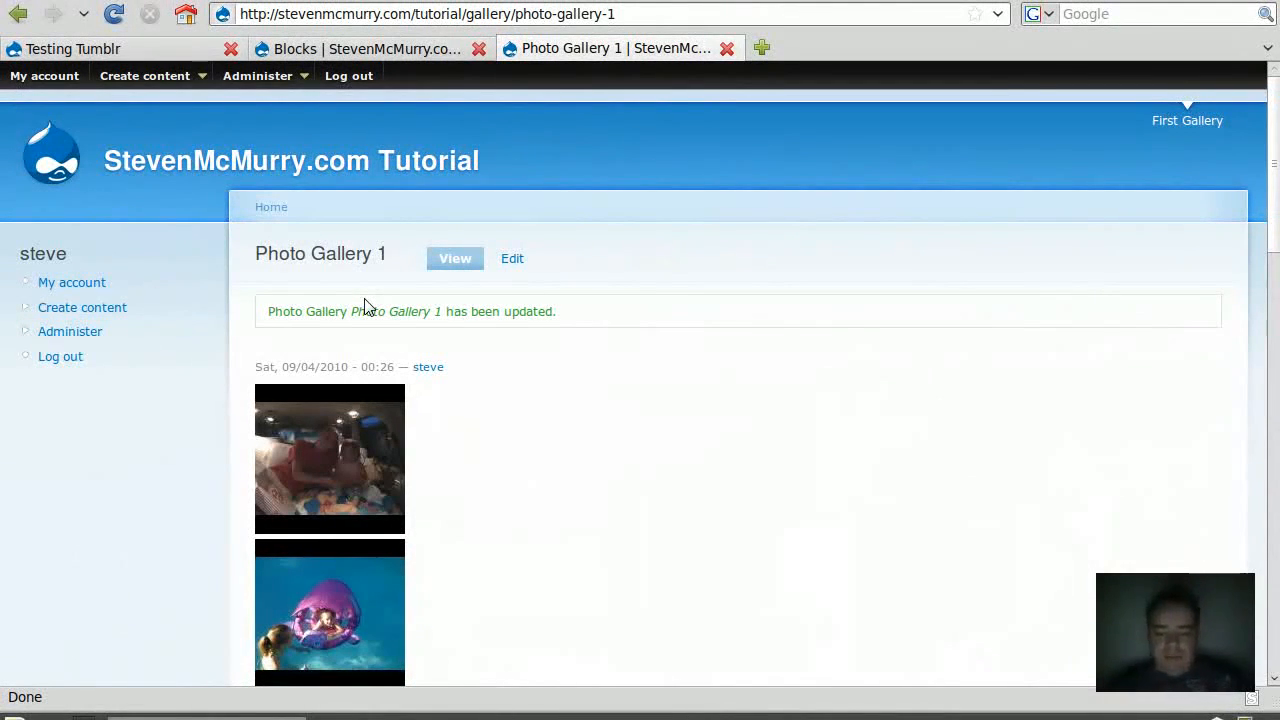
# - Reload the Photo Gallery 1 page and compare the gallery block's photo grid with the node's own photo list
pyautogui.press('F5')
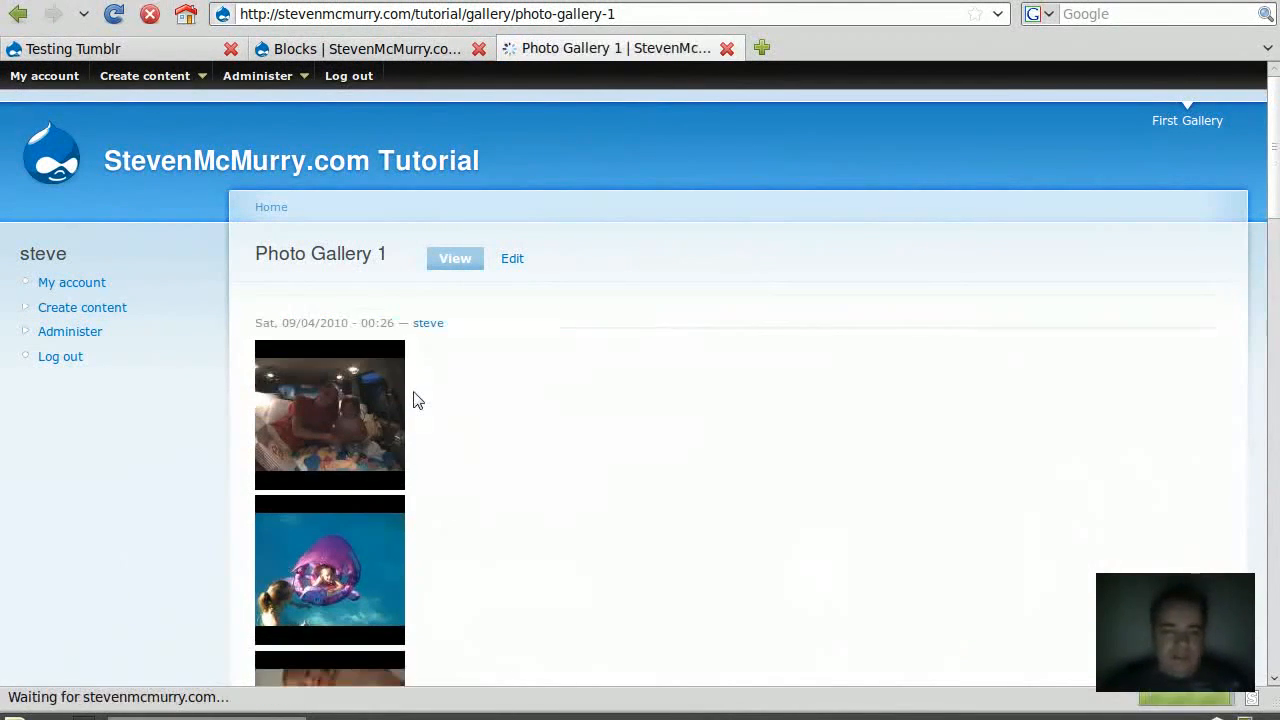
pyautogui.scroll(-15, 418, 400)
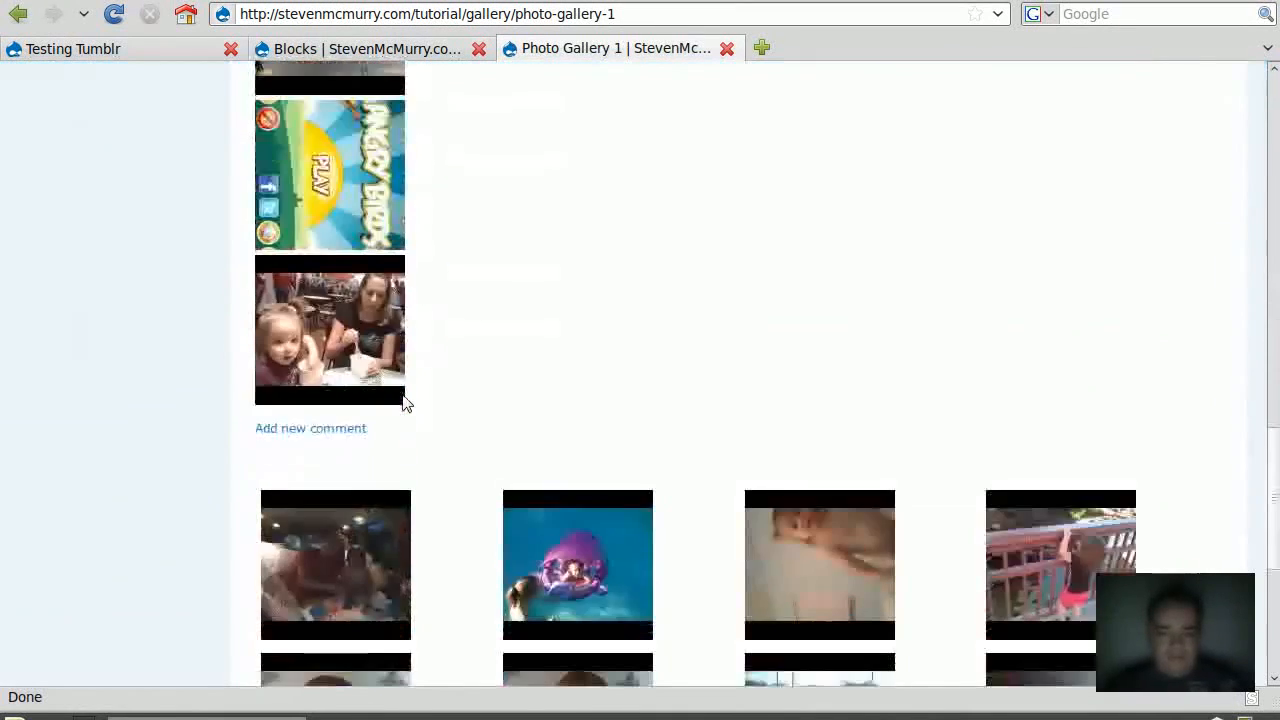
pyautogui.scroll(-3, 403, 396)
pyautogui.scroll(-5, 418, 402)
pyautogui.scroll(2, 459, 442)
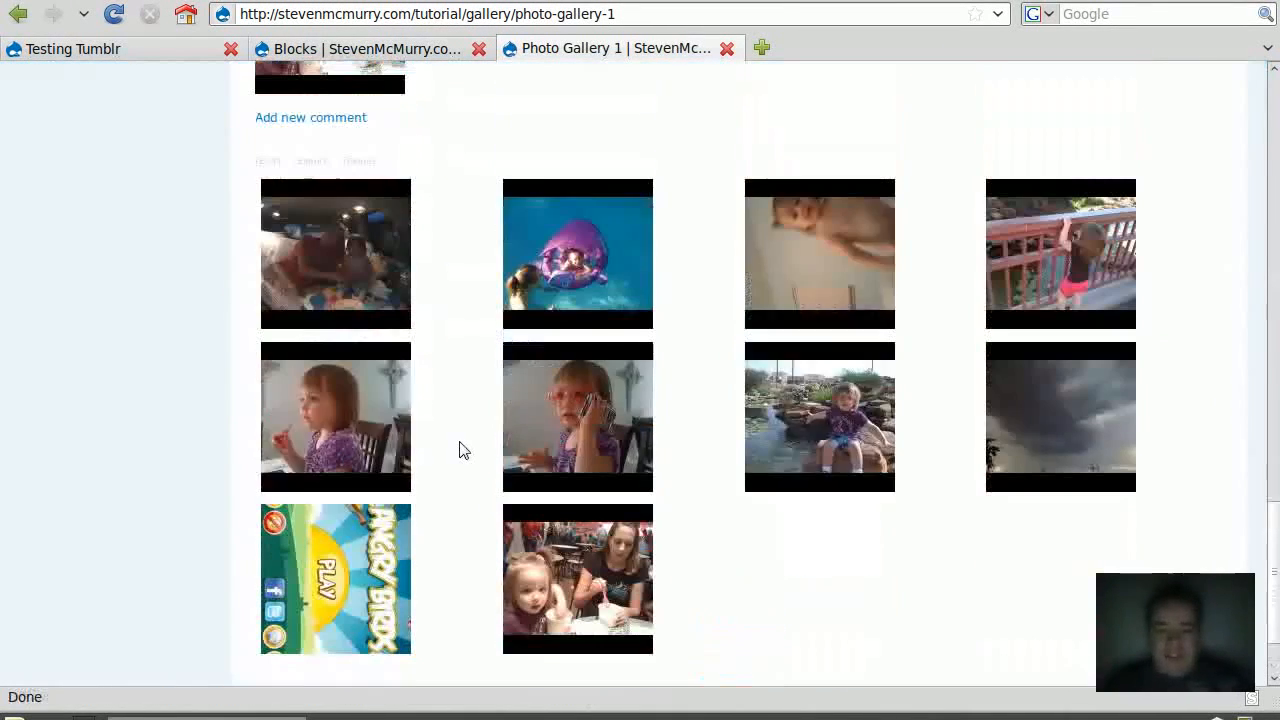
pyautogui.scroll(1, 459, 450)
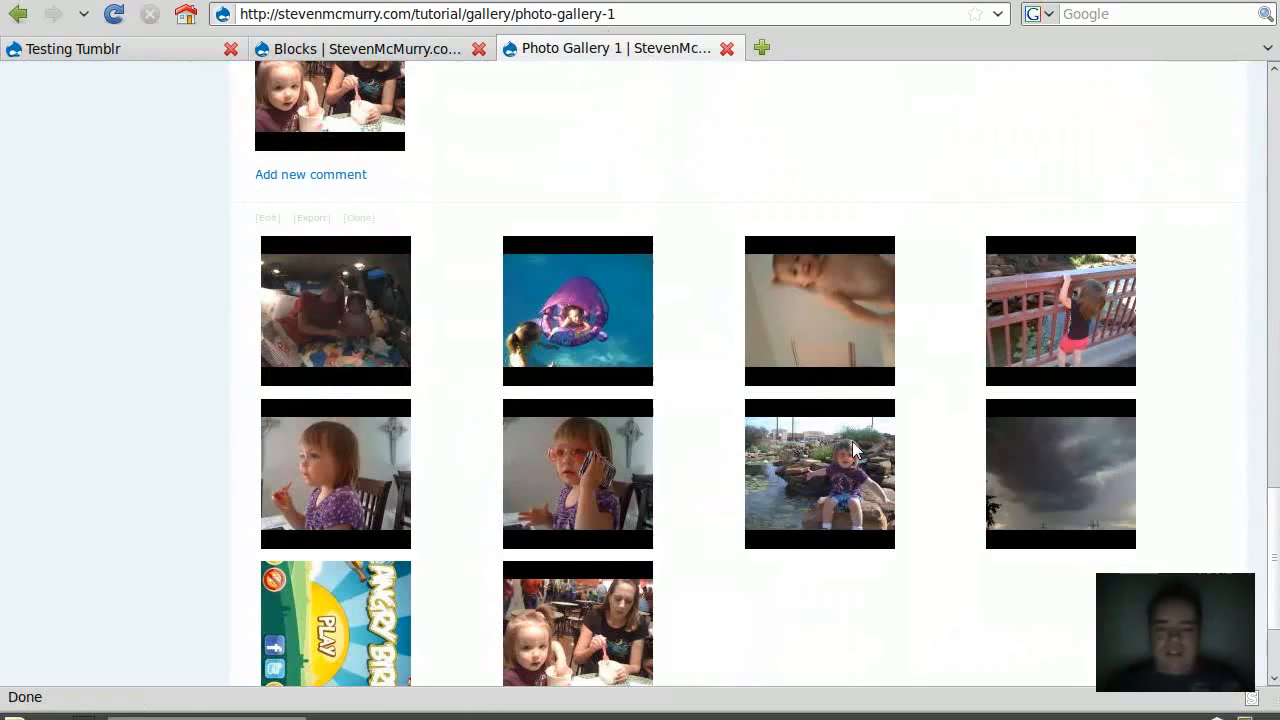
pyautogui.scroll(7, 444, 401)
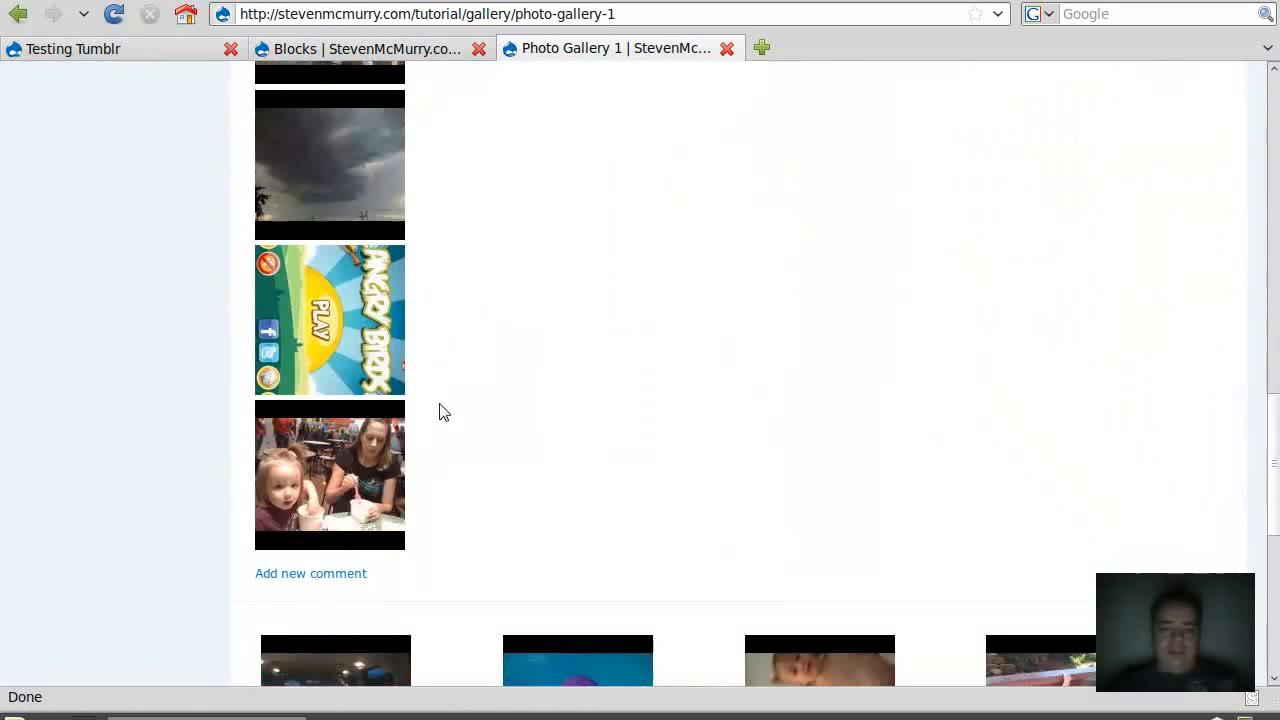
pyautogui.scroll(15, 444, 412)
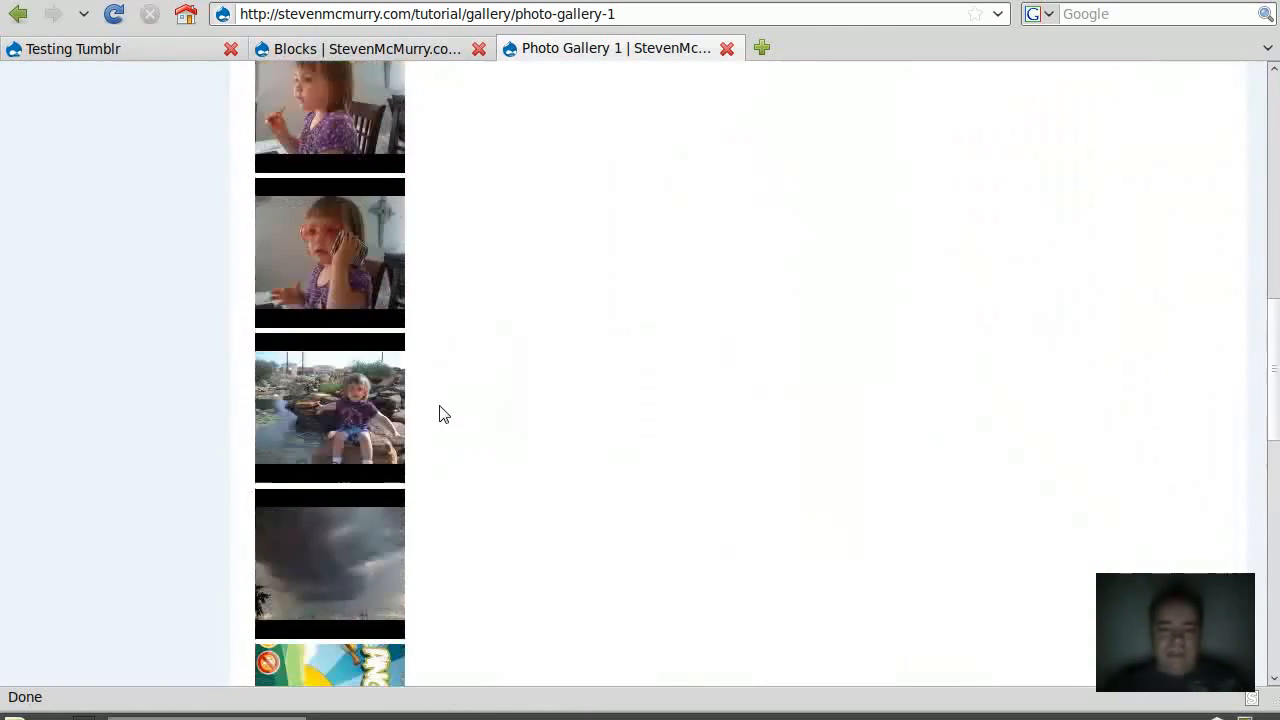
pyautogui.scroll(-12, 444, 414)
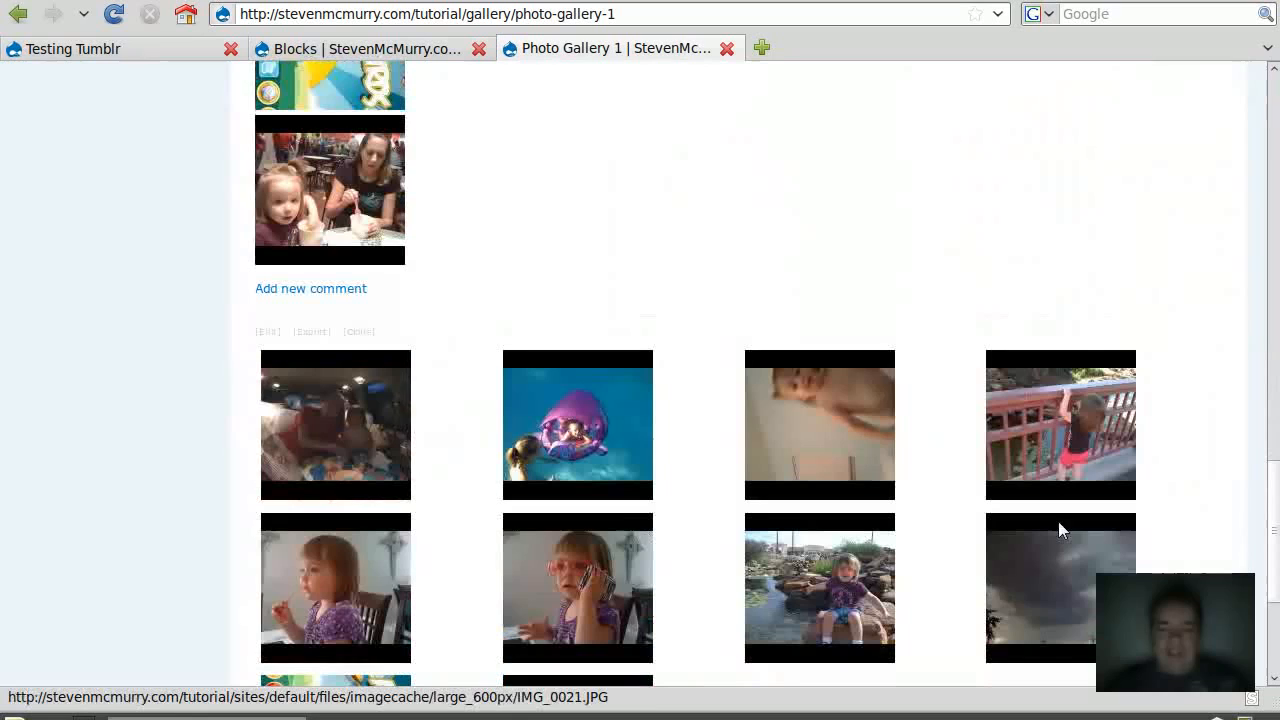
# - Open the Content types administration in a new browser tab and go to the Photo Gallery type's display field settings
pyautogui.press('Home')
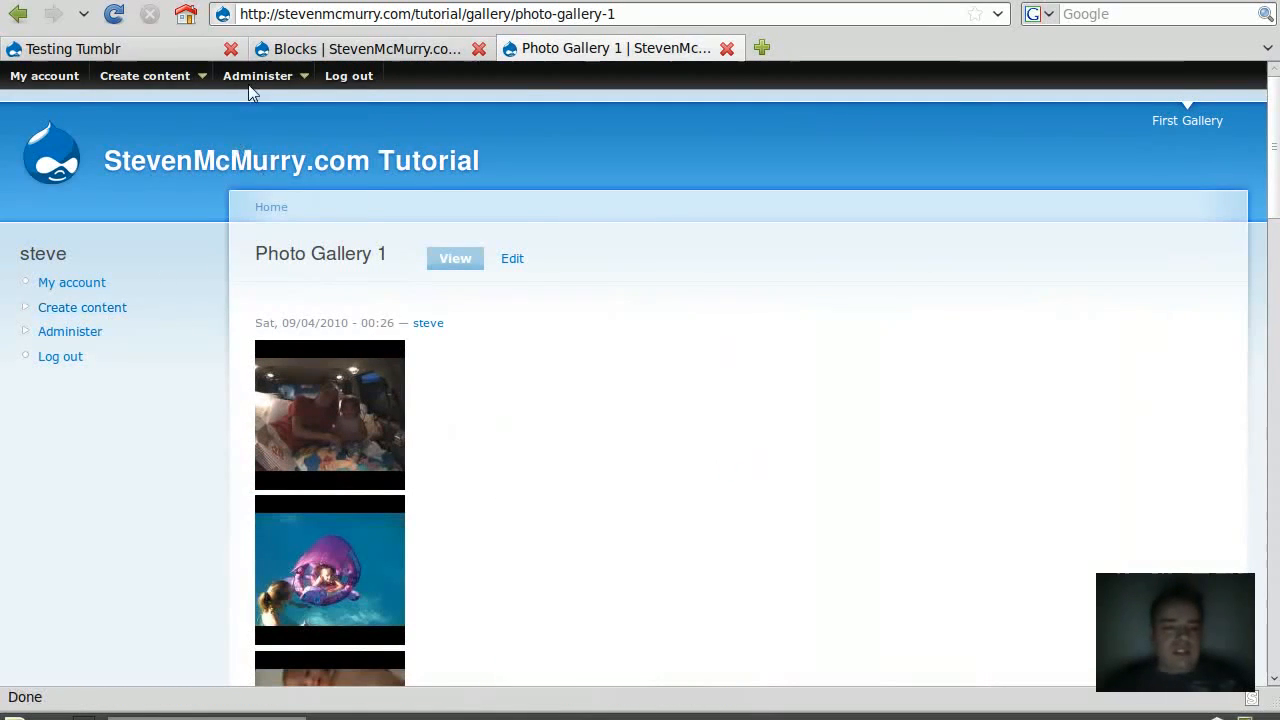
pyautogui.moveTo(255, 77)
pyautogui.moveTo(340, 105)
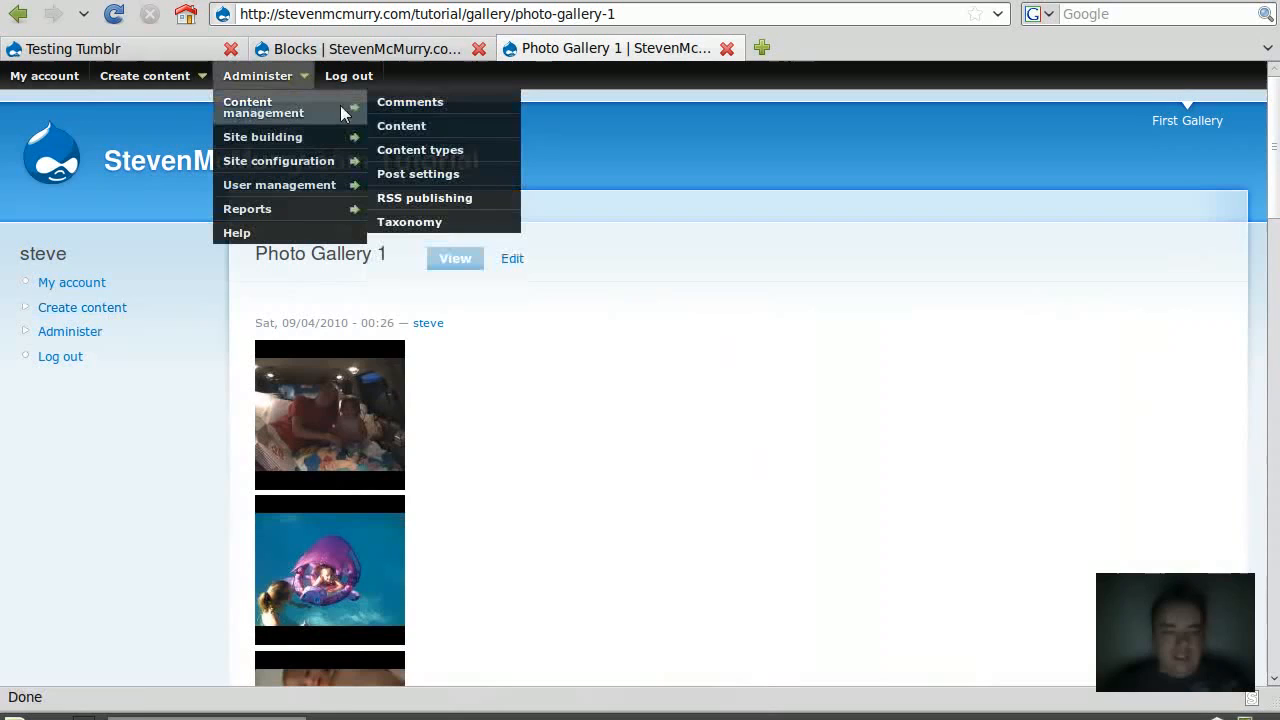
pyautogui.middleClick(411, 152)
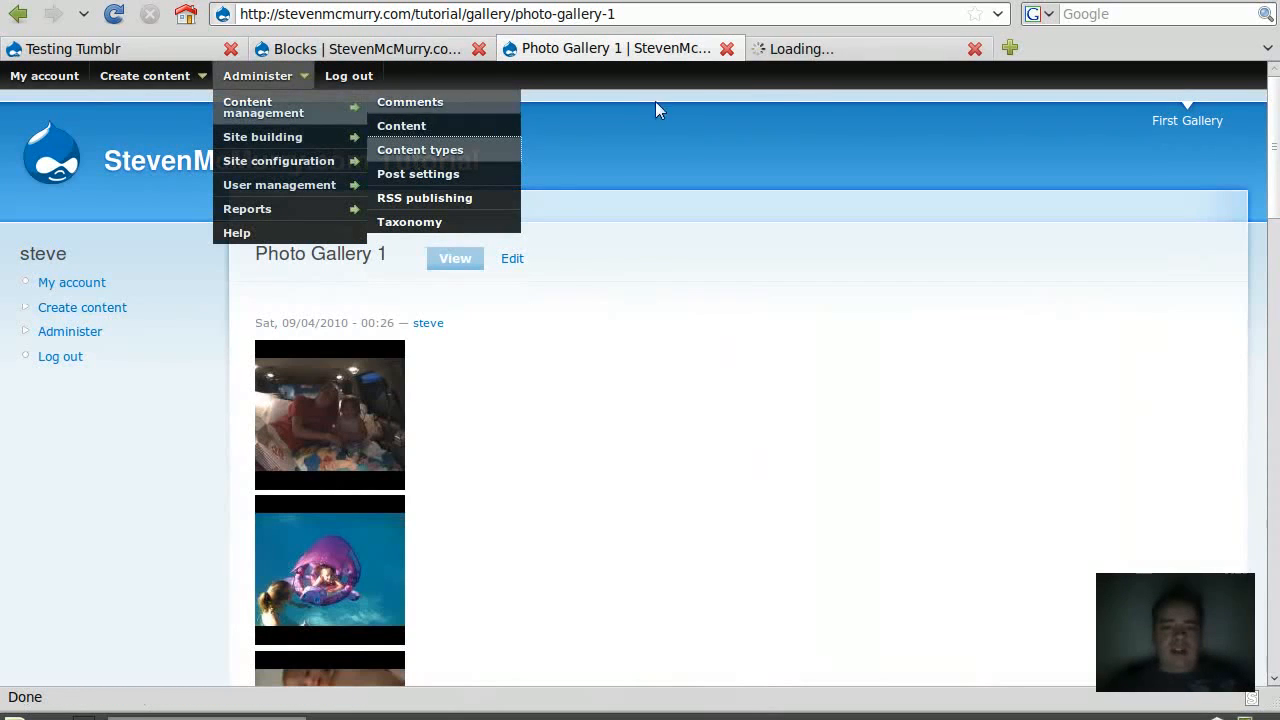
pyautogui.click(800, 57)
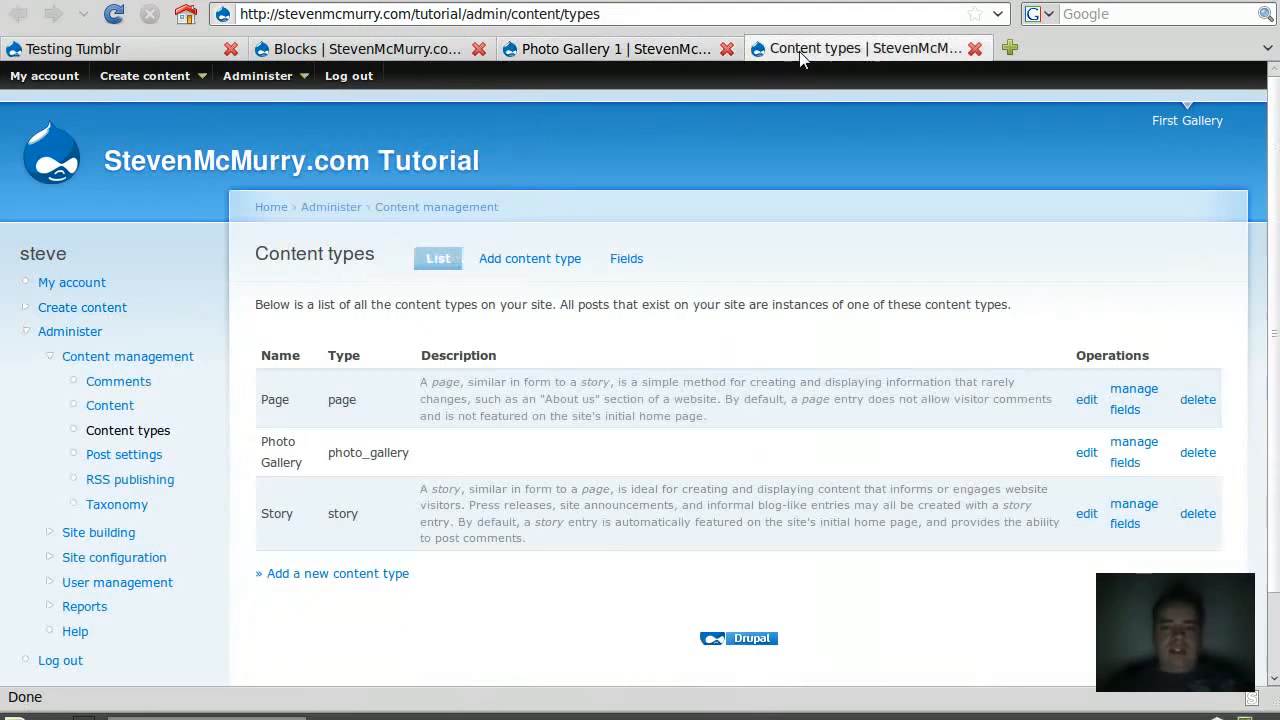
pyautogui.click(1130, 445)
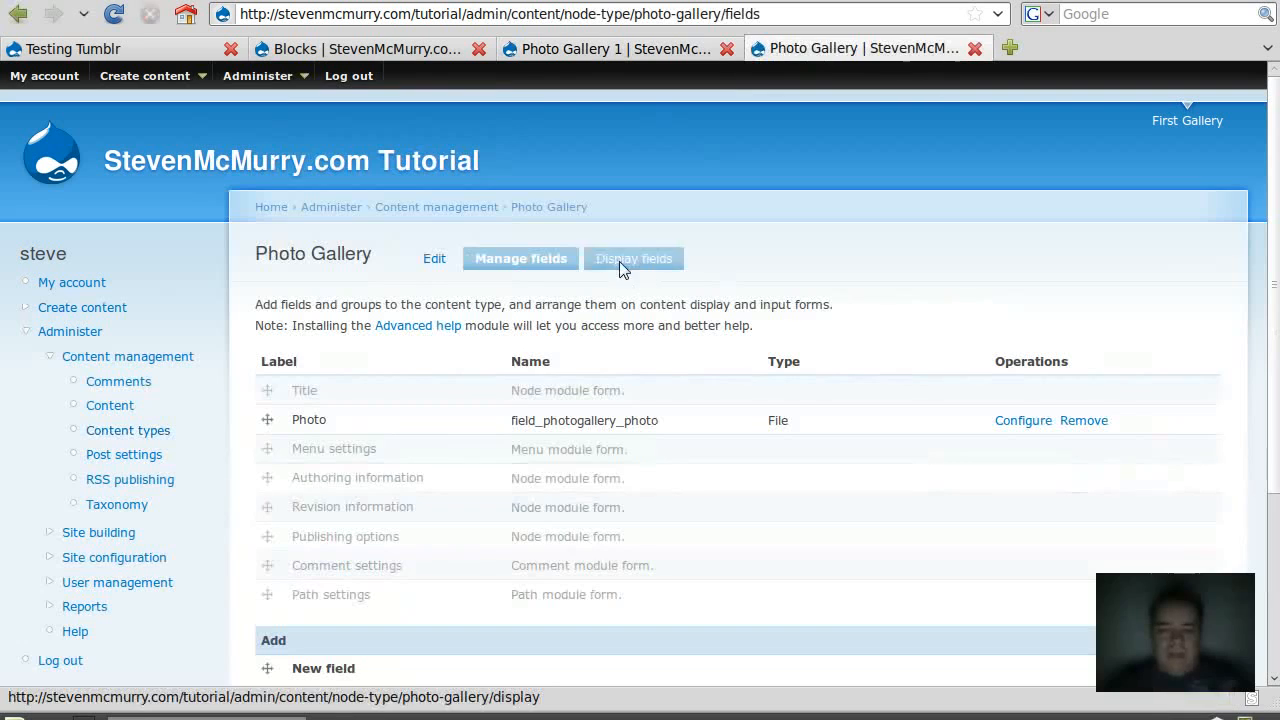
pyautogui.click(628, 262)
# - Set the Photo field to <Hidden> for both Teaser and Full node display, and save the display settings
pyautogui.click(537, 440)
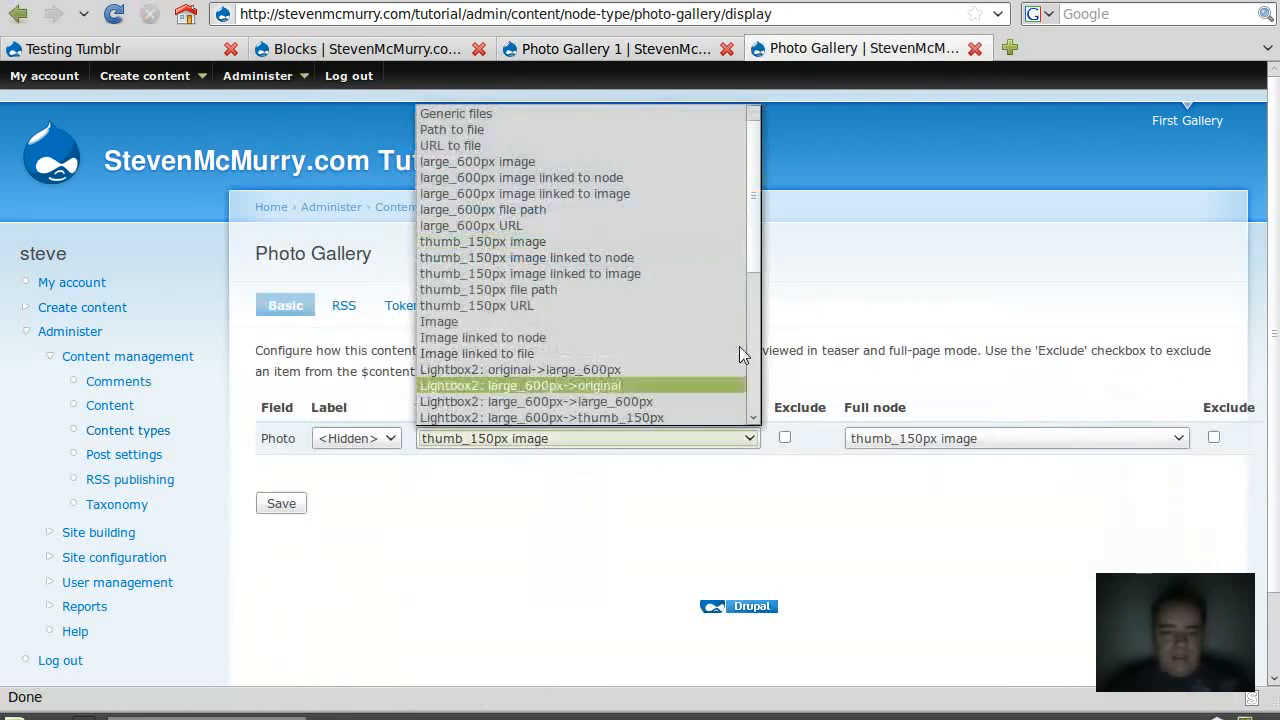
pyautogui.moveTo(752, 268); pyautogui.dragTo(740, 424)
pyautogui.click(738, 426)
pyautogui.click(915, 440)
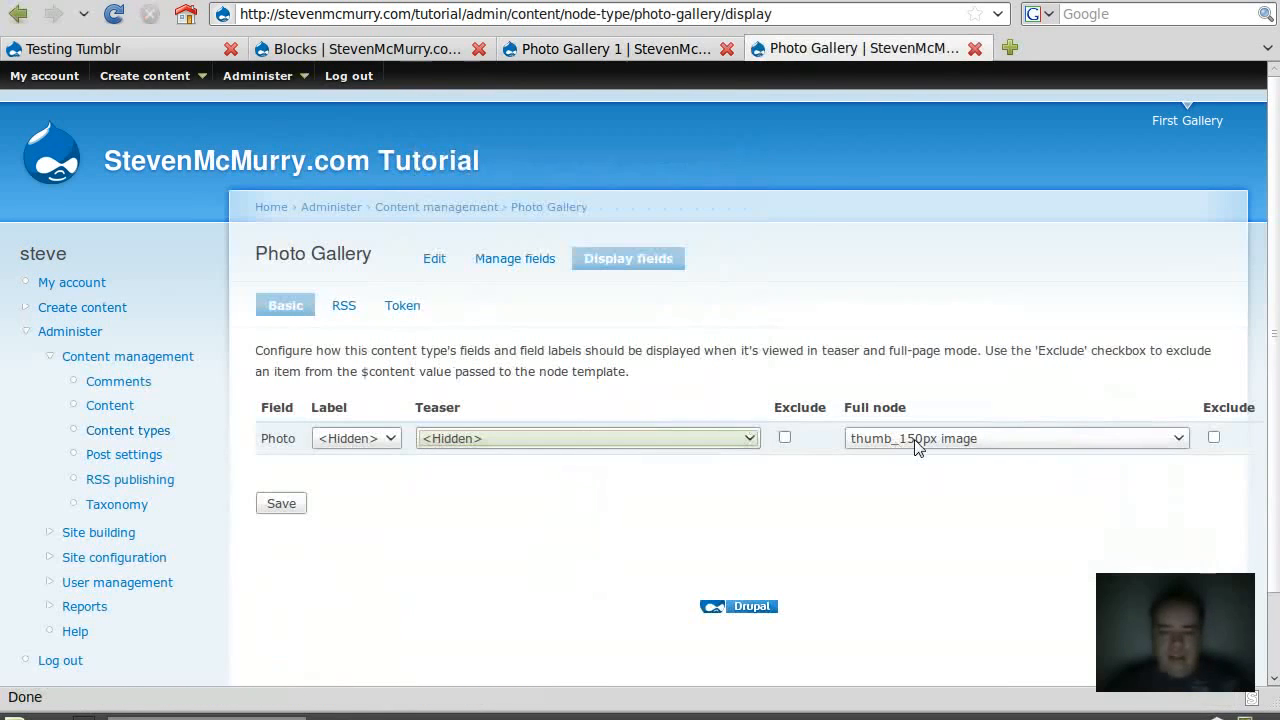
pyautogui.moveTo(1185, 266); pyautogui.dragTo(1183, 421)
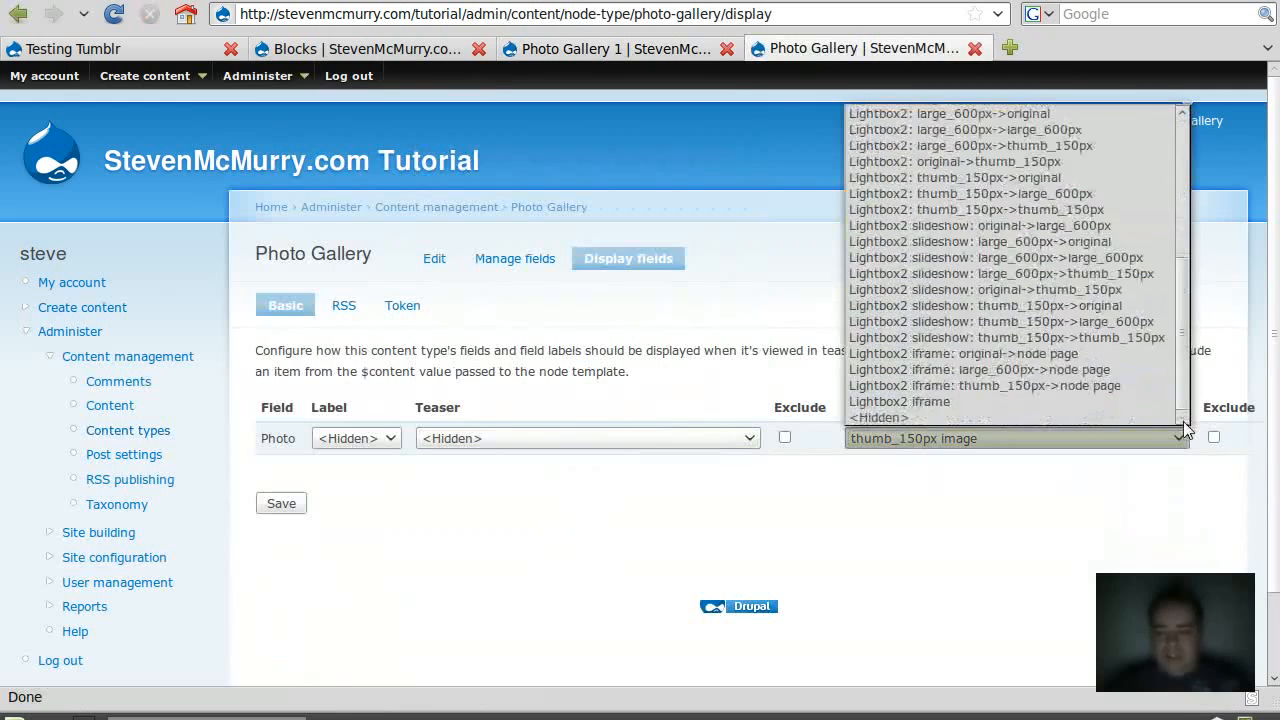
pyautogui.click(1151, 414)
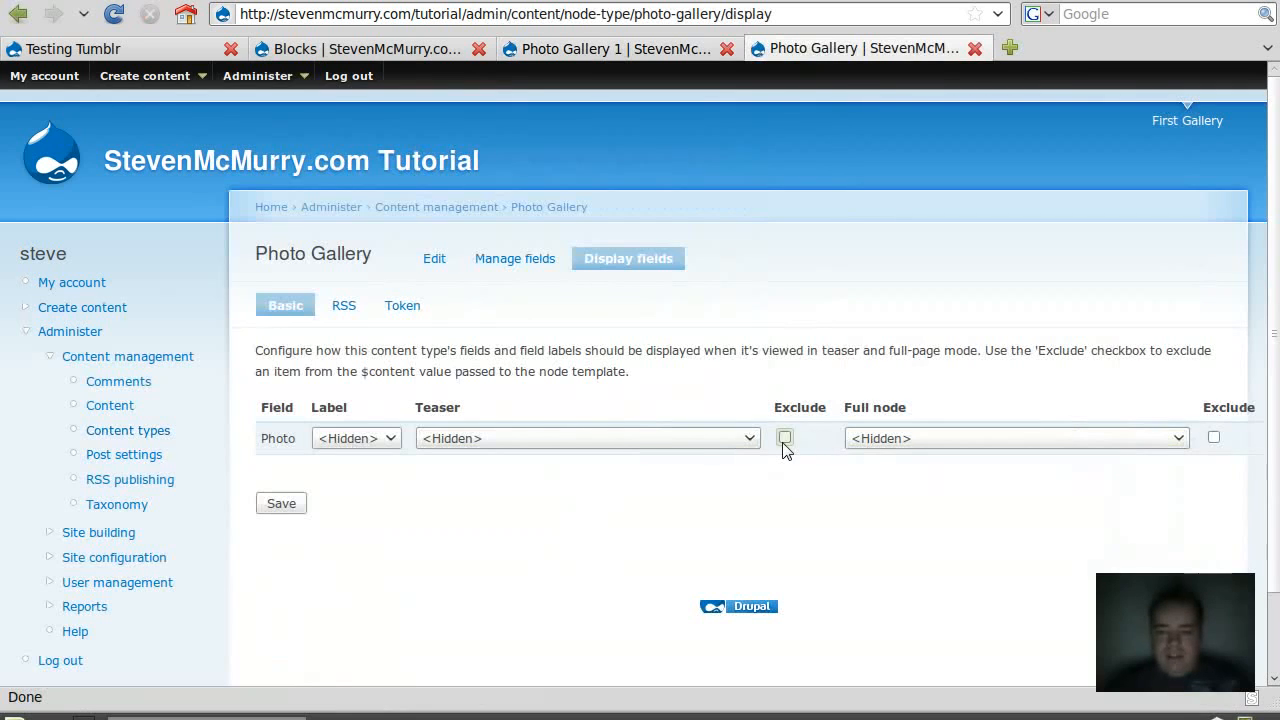
pyautogui.click(300, 505)
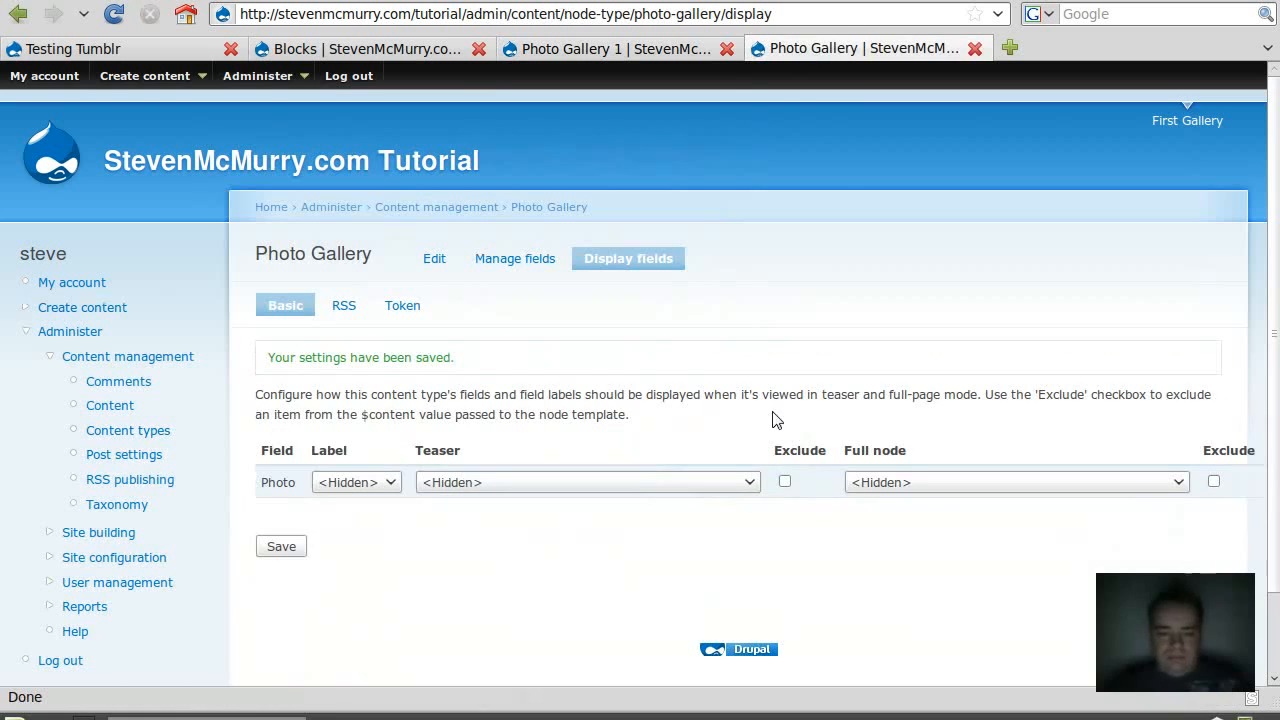
# - Switch back to the Photo Gallery 1 page, reload it and review the photo grid under the node
pyautogui.click(640, 52)
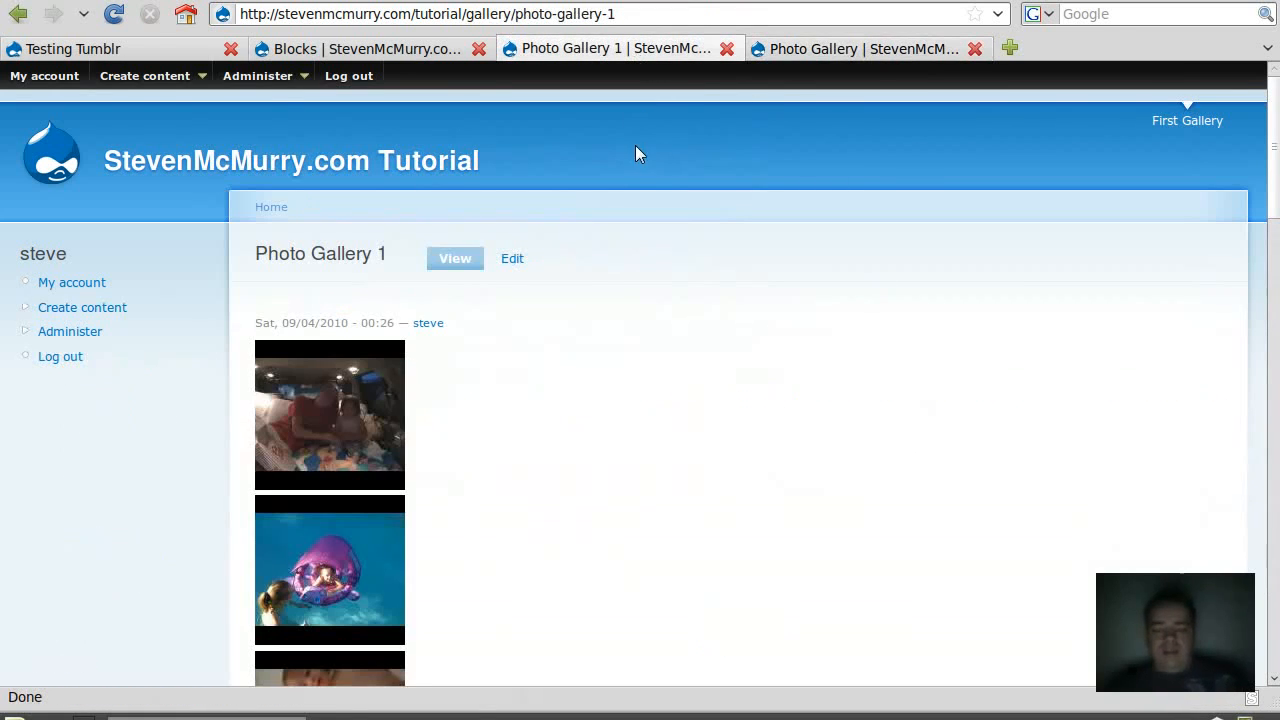
pyautogui.press('F5')
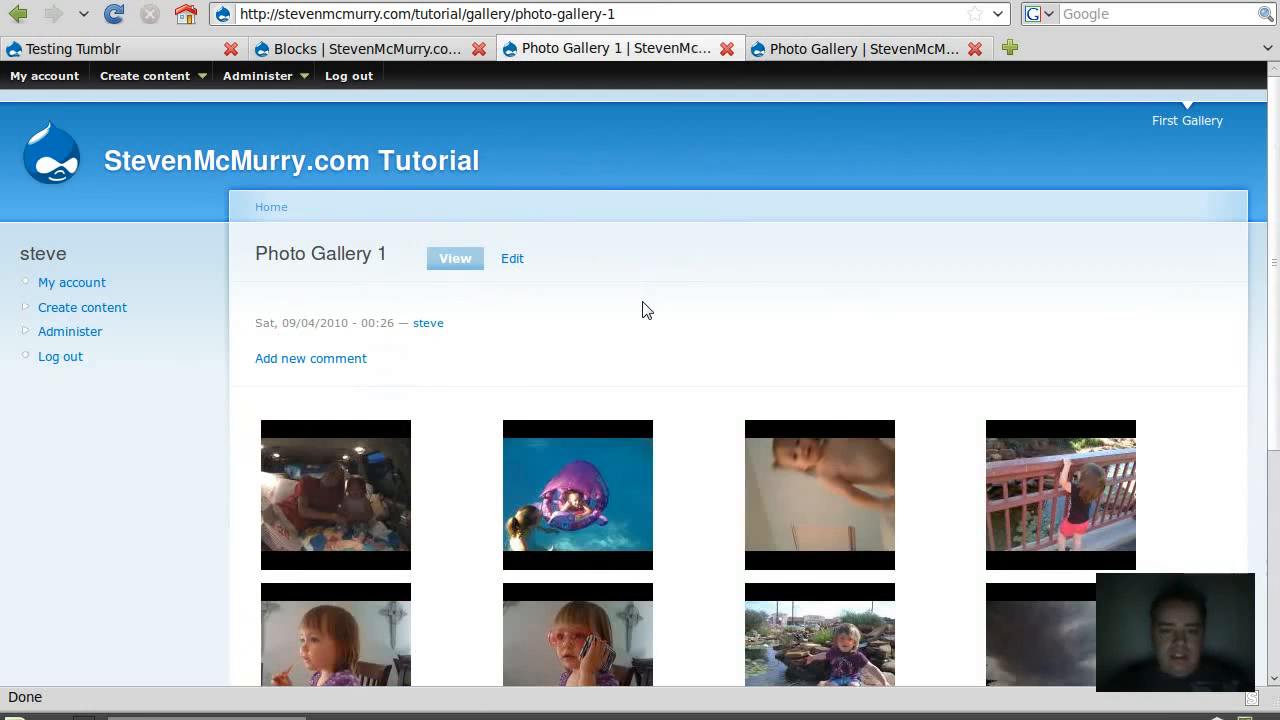
pyautogui.scroll(-5, 645, 310)
pyautogui.scroll(2, 871, 437)
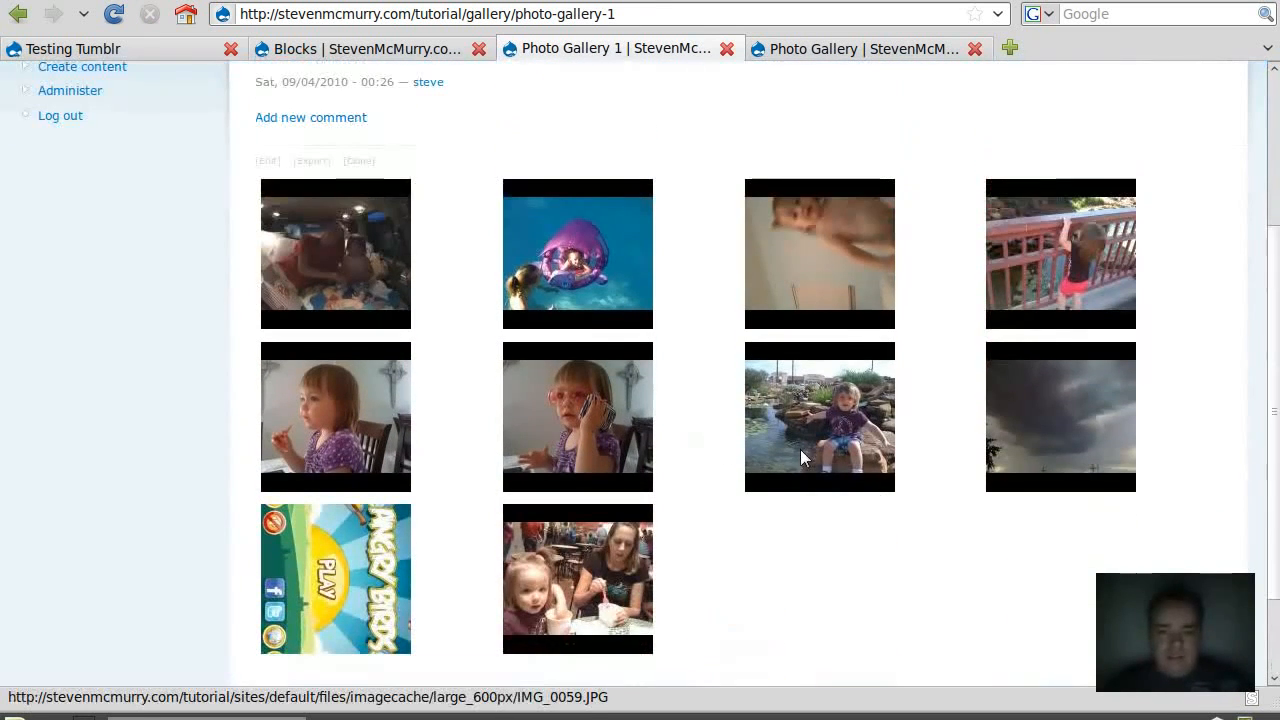
pyautogui.scroll(4, 880, 488)
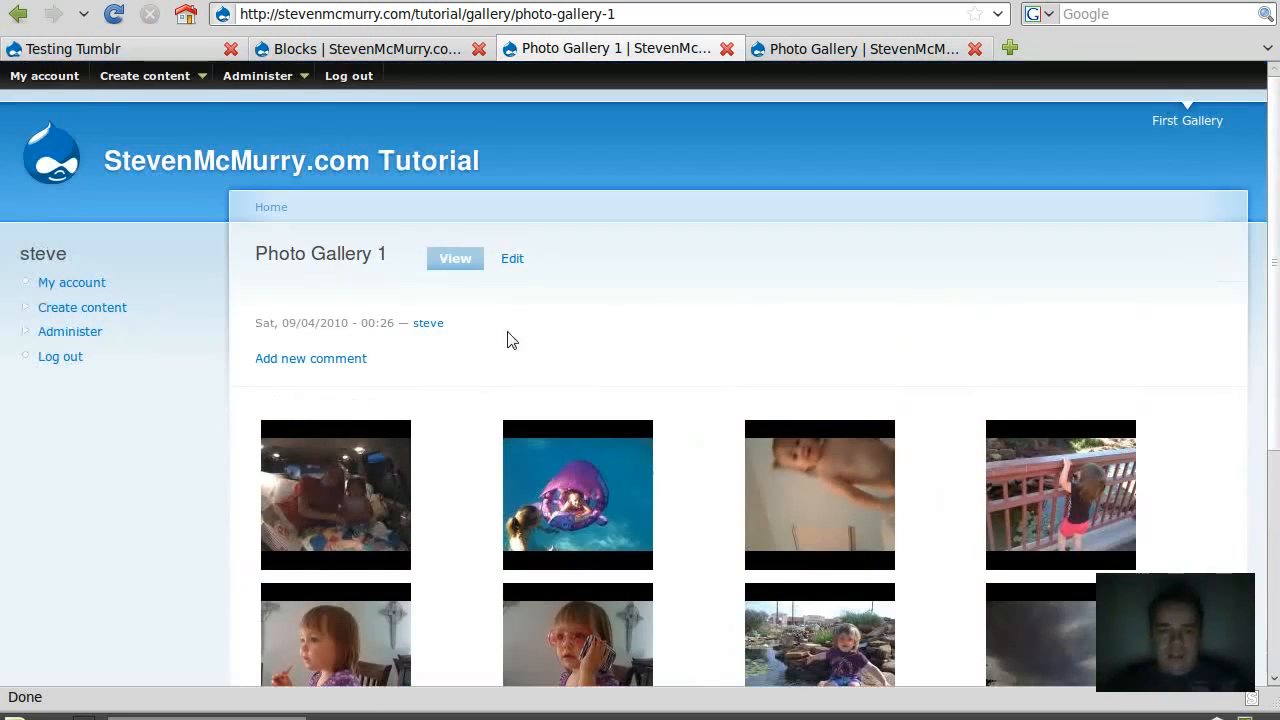
# - Examine the authoring line, comment link and grid on the gallery page, and reopen the gallery through the First Gallery menu link
pyautogui.moveTo(408, 362); pyautogui.dragTo(262, 340)
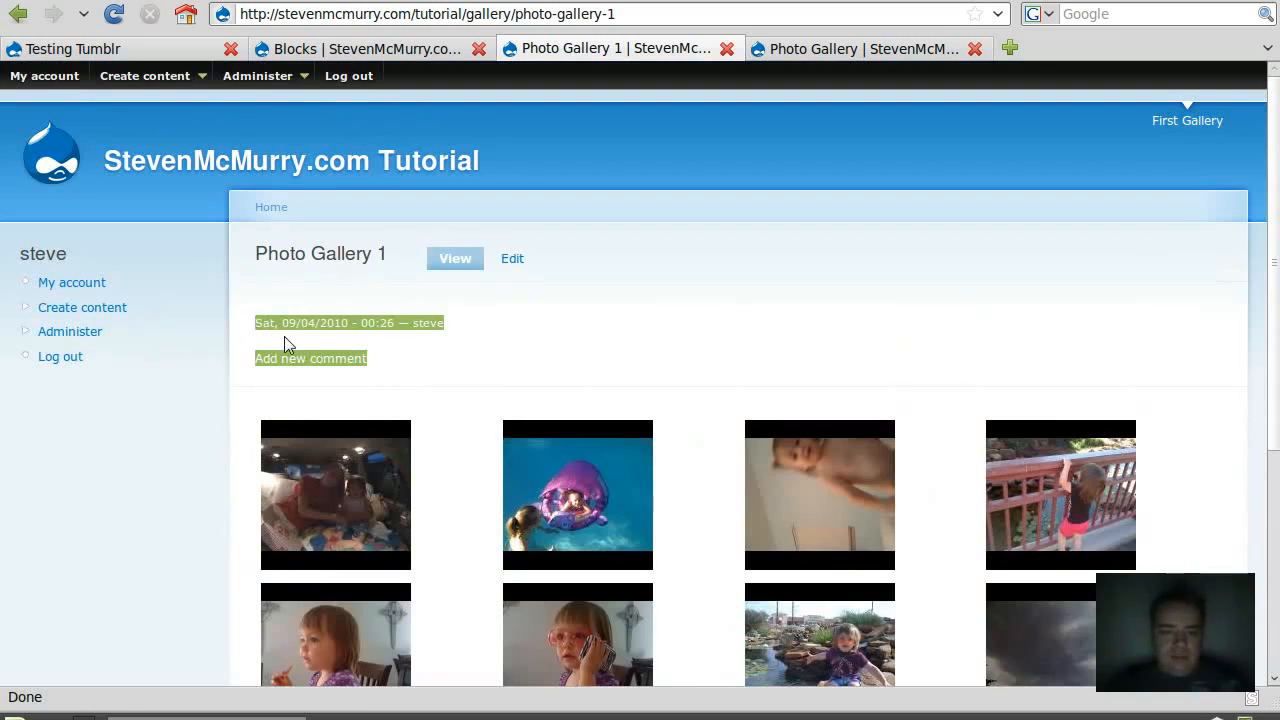
pyautogui.click(408, 371)
pyautogui.moveTo(408, 371); pyautogui.dragTo(257, 319)
pyautogui.click(442, 371)
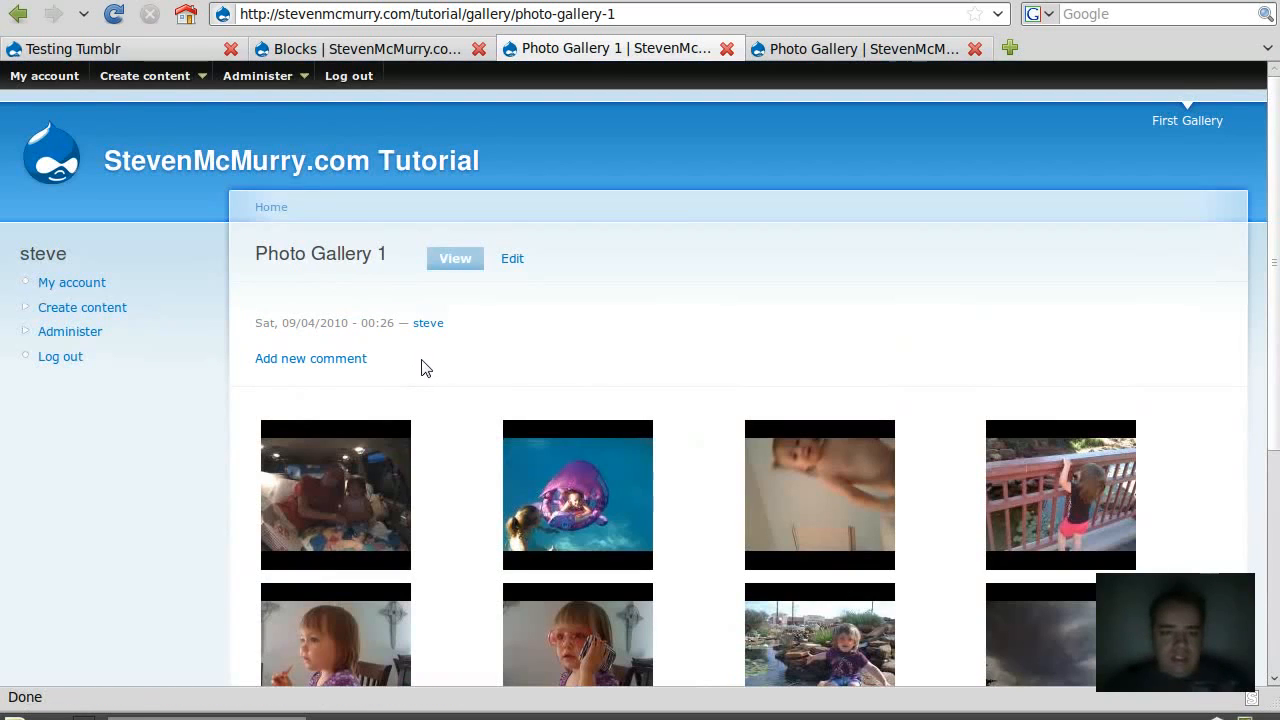
pyautogui.moveTo(374, 360); pyautogui.dragTo(257, 329)
pyautogui.click(428, 366)
pyautogui.scroll(-6, 463, 343)
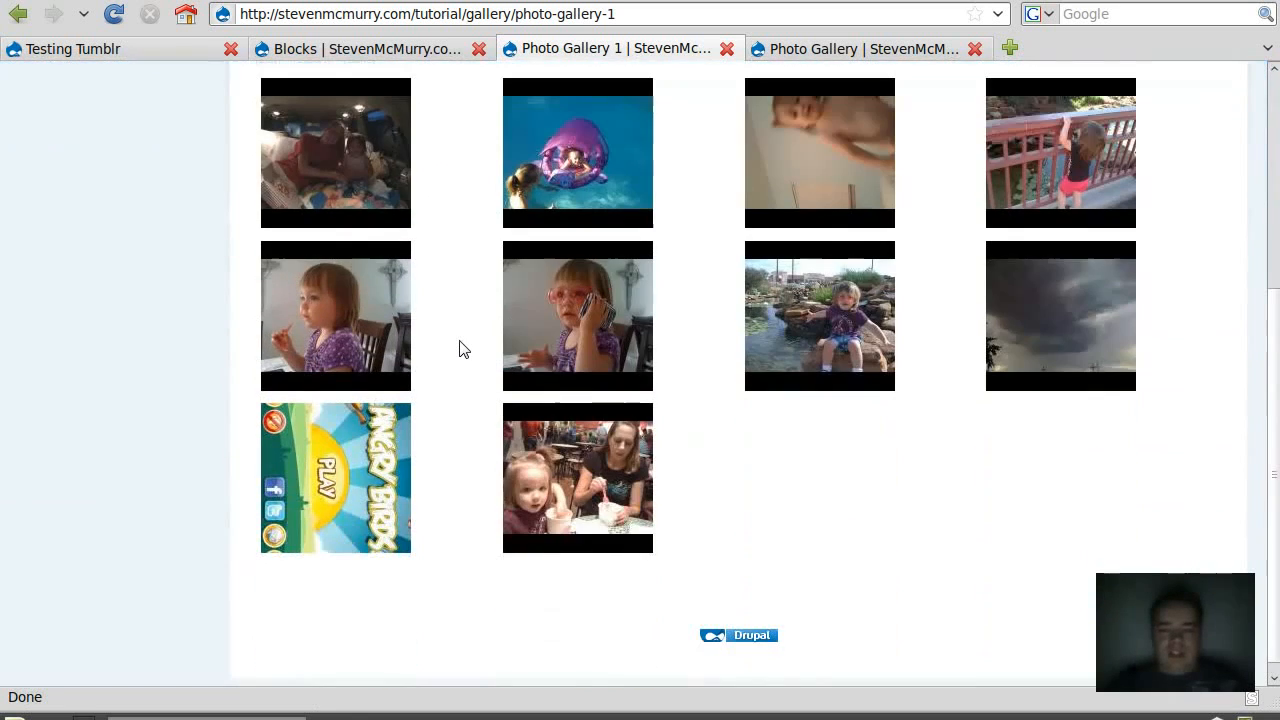
pyautogui.scroll(1, 463, 346)
pyautogui.scroll(5, 463, 350)
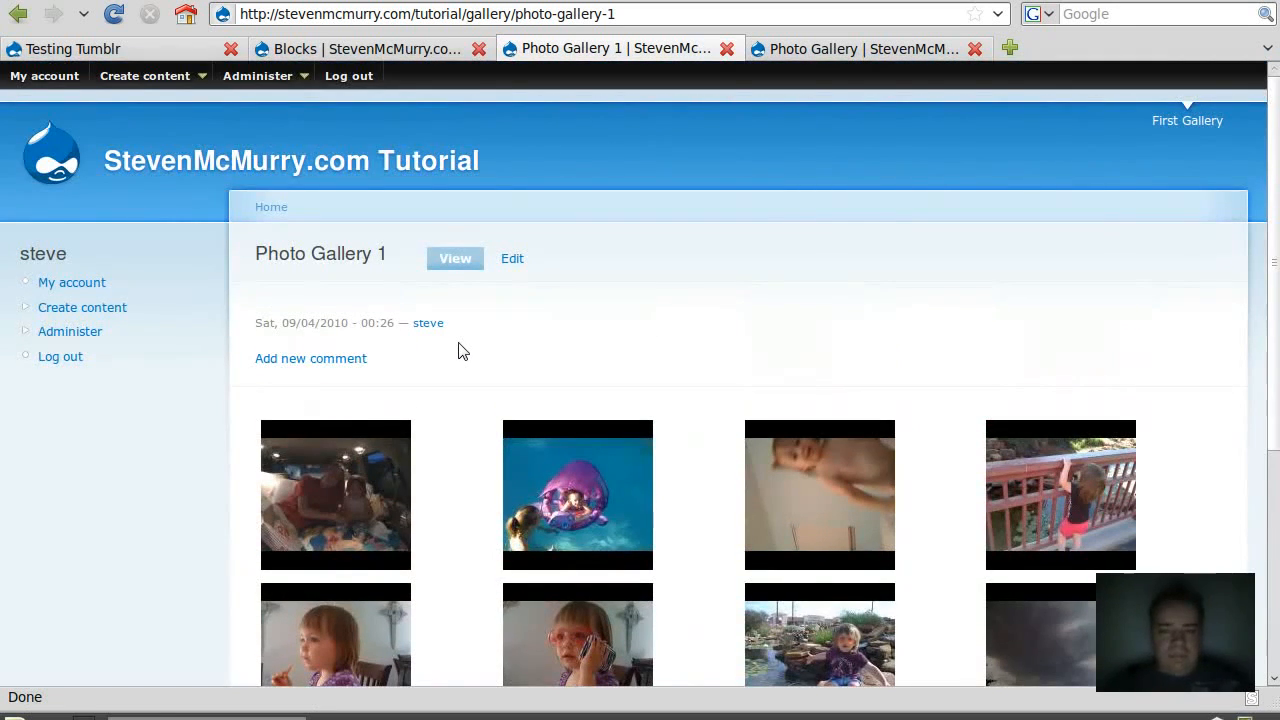
pyautogui.click(1190, 121)
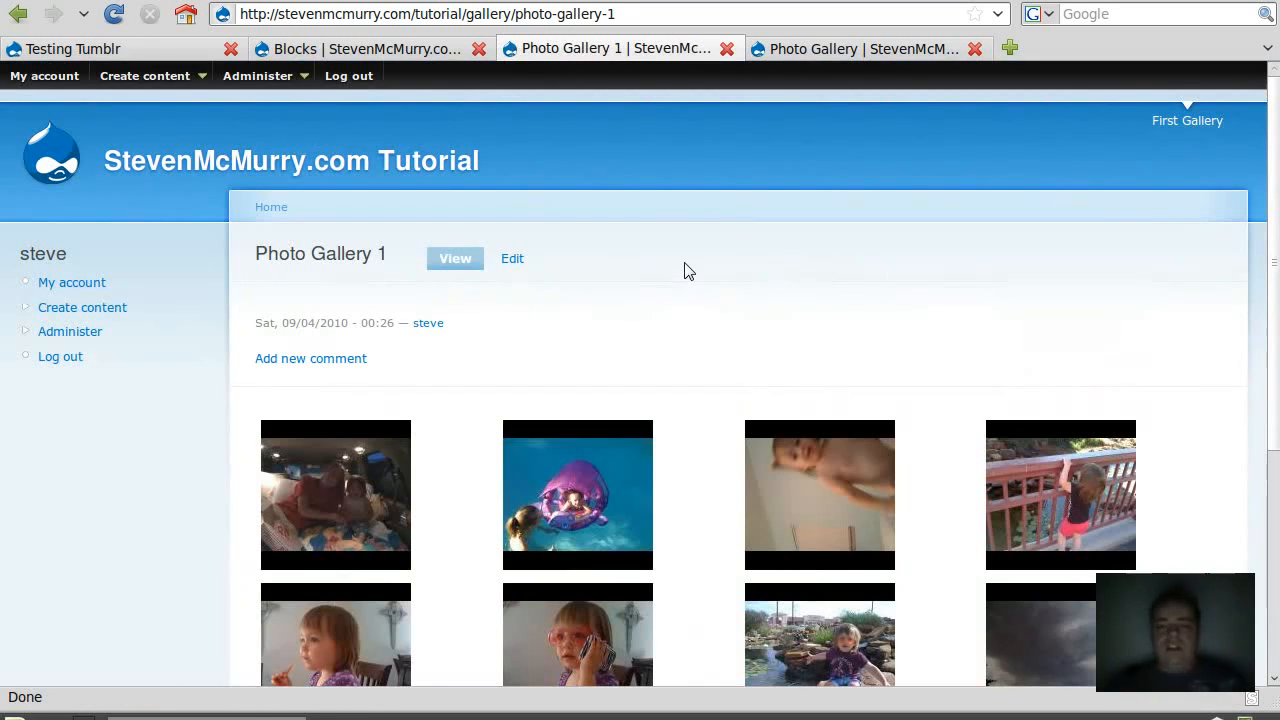
# - Open Photo Gallery 1 for editing and move the photo of the girl holding a phone below the storm cloud photo
pyautogui.click(529, 259)
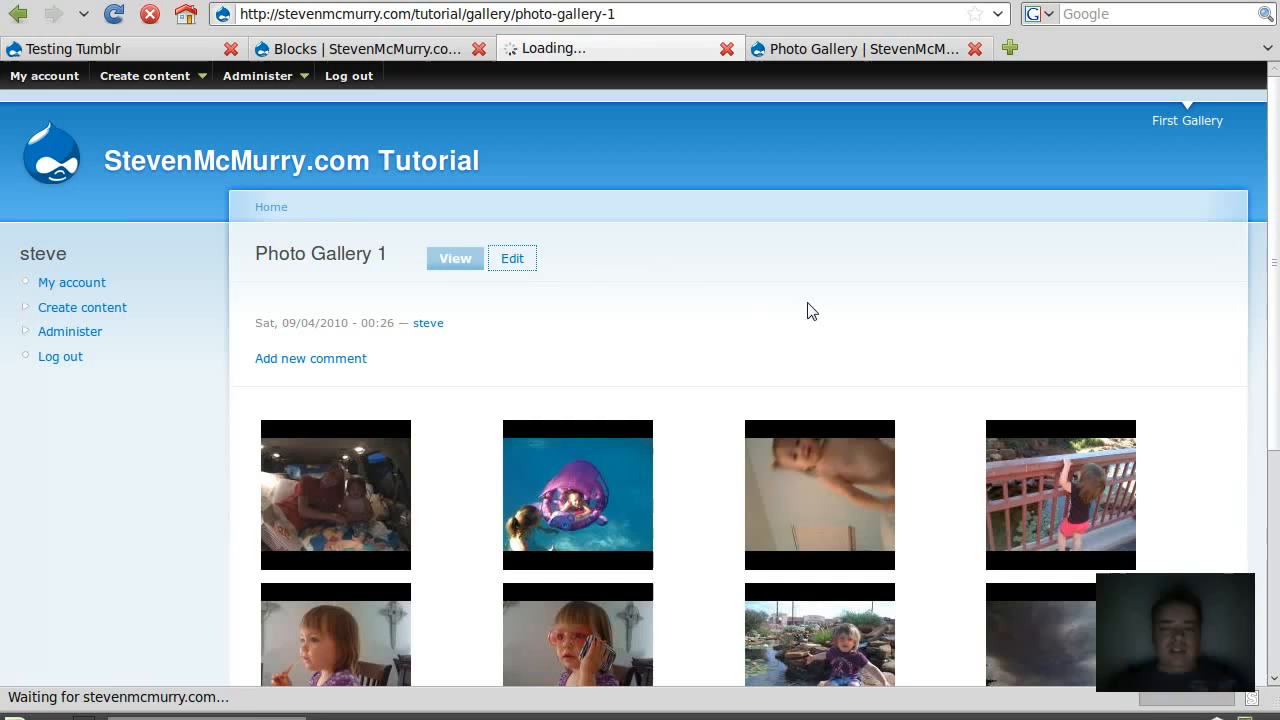
pyautogui.scroll(-2, 575, 408)
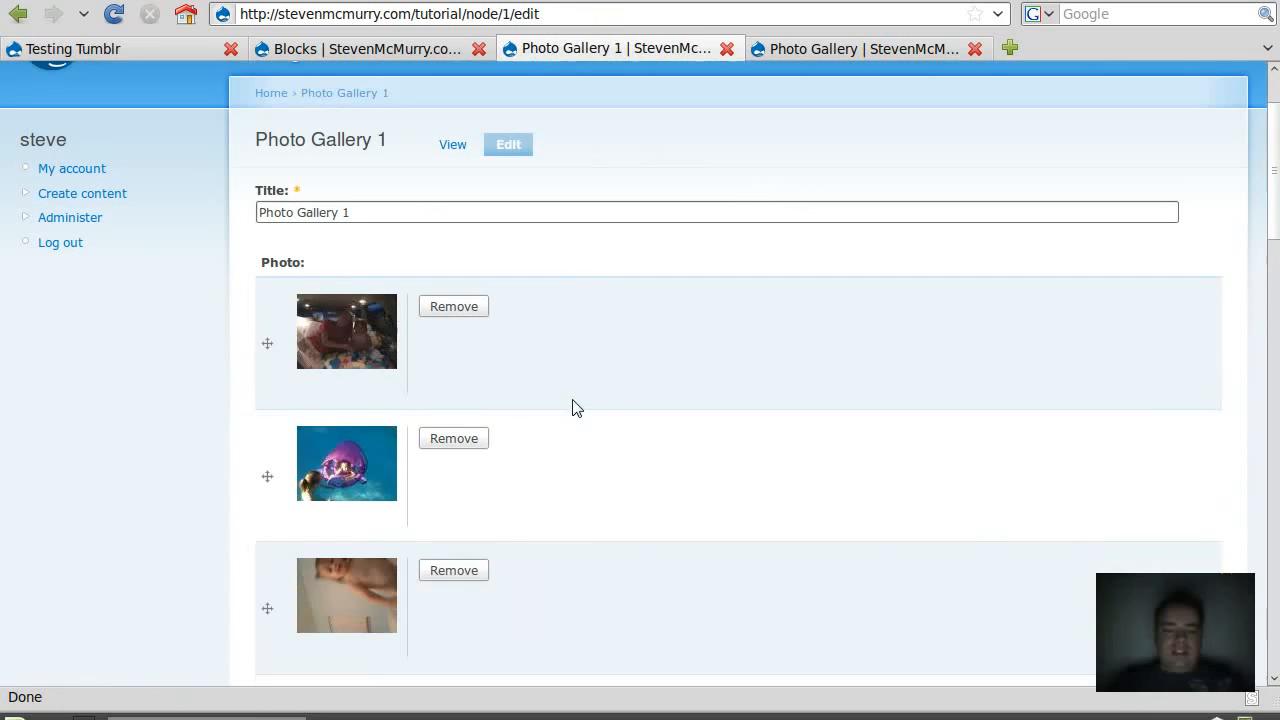
pyautogui.scroll(-4, 505, 432)
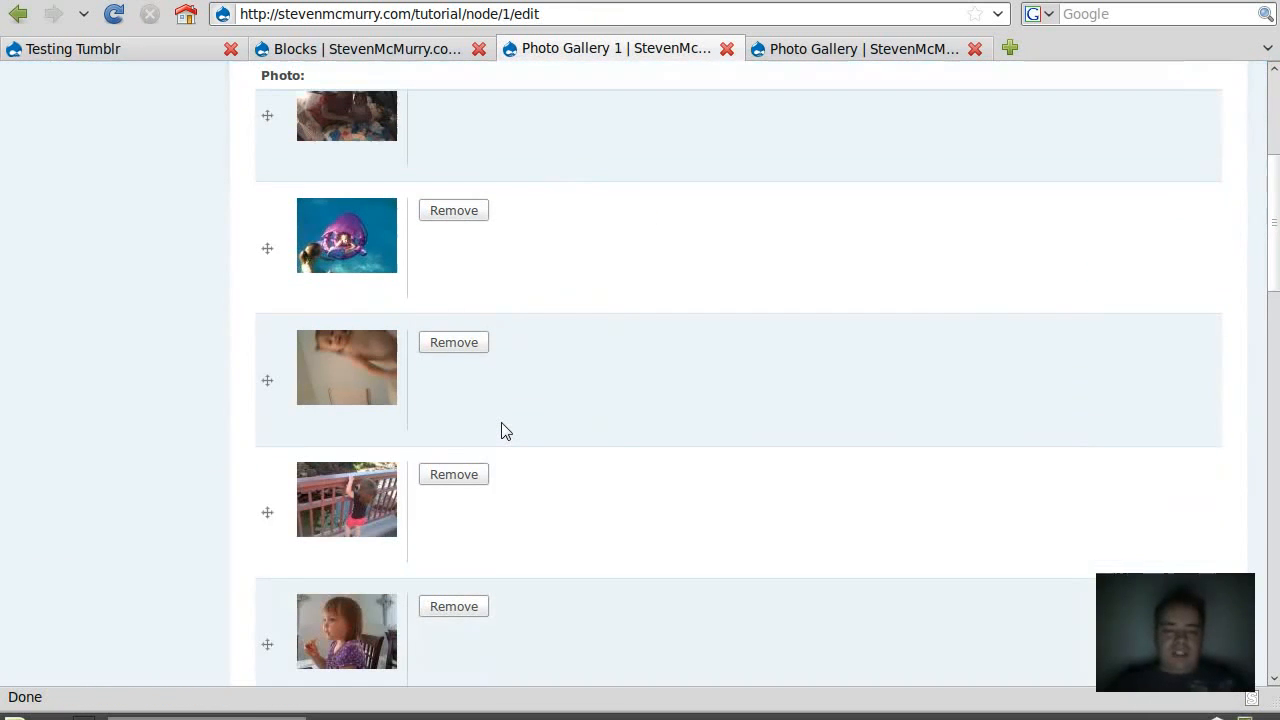
pyautogui.scroll(-4, 505, 432)
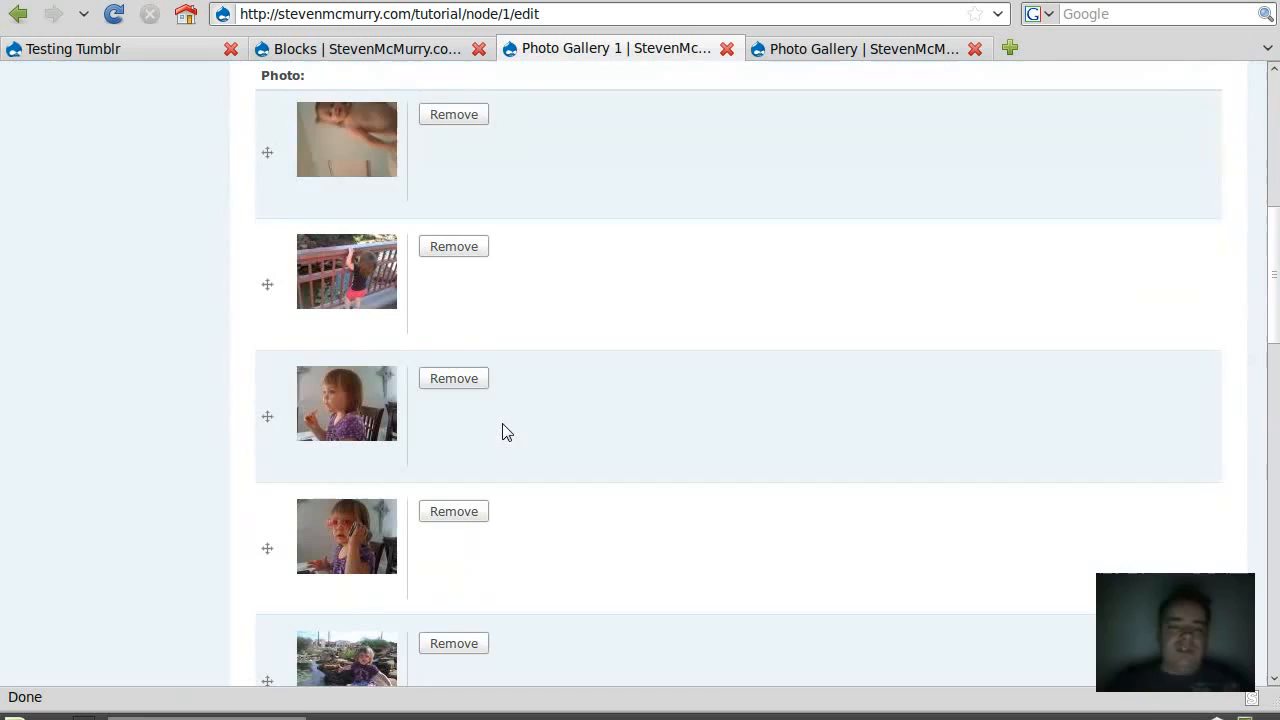
pyautogui.scroll(-5, 505, 432)
pyautogui.moveTo(267, 264); pyautogui.dragTo(268, 525)
# - Dismiss the invalid URL warning and save the Photo Gallery 1 node with its reordered photos
pyautogui.scroll(-7, 509, 405)
pyautogui.middleClick(292, 487)
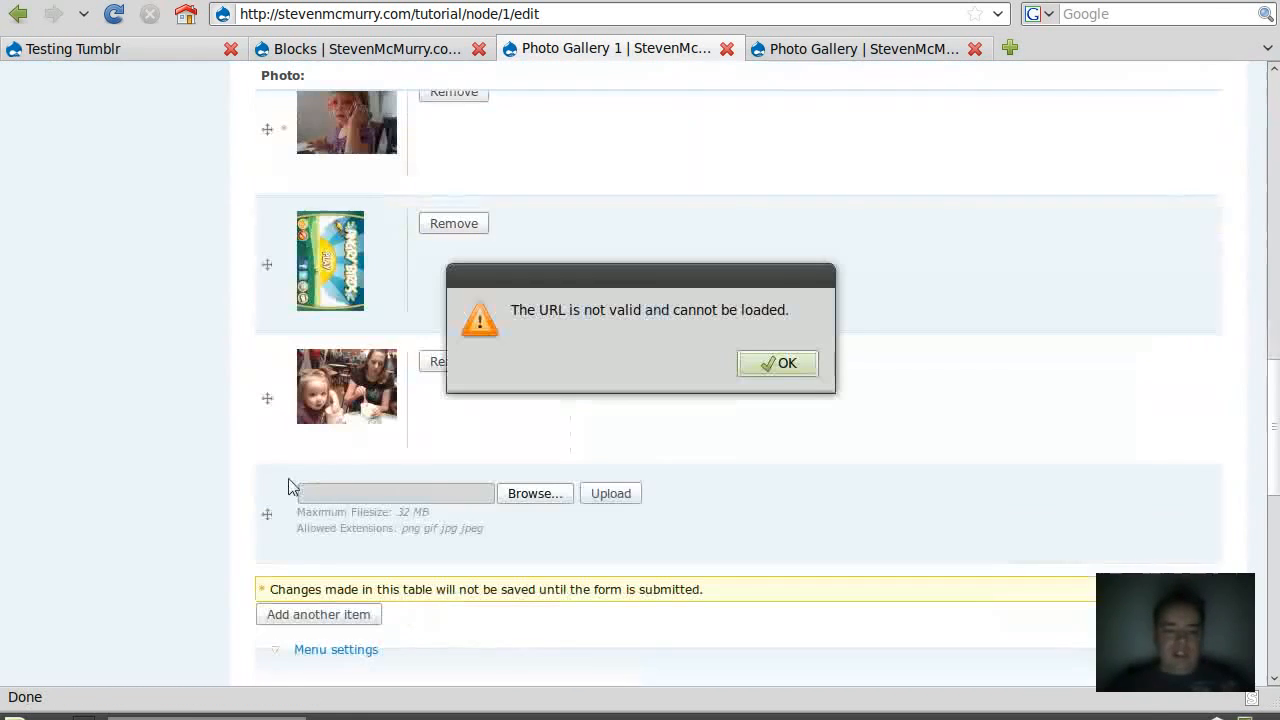
pyautogui.click(782, 363)
pyautogui.scroll(-10, 426, 460)
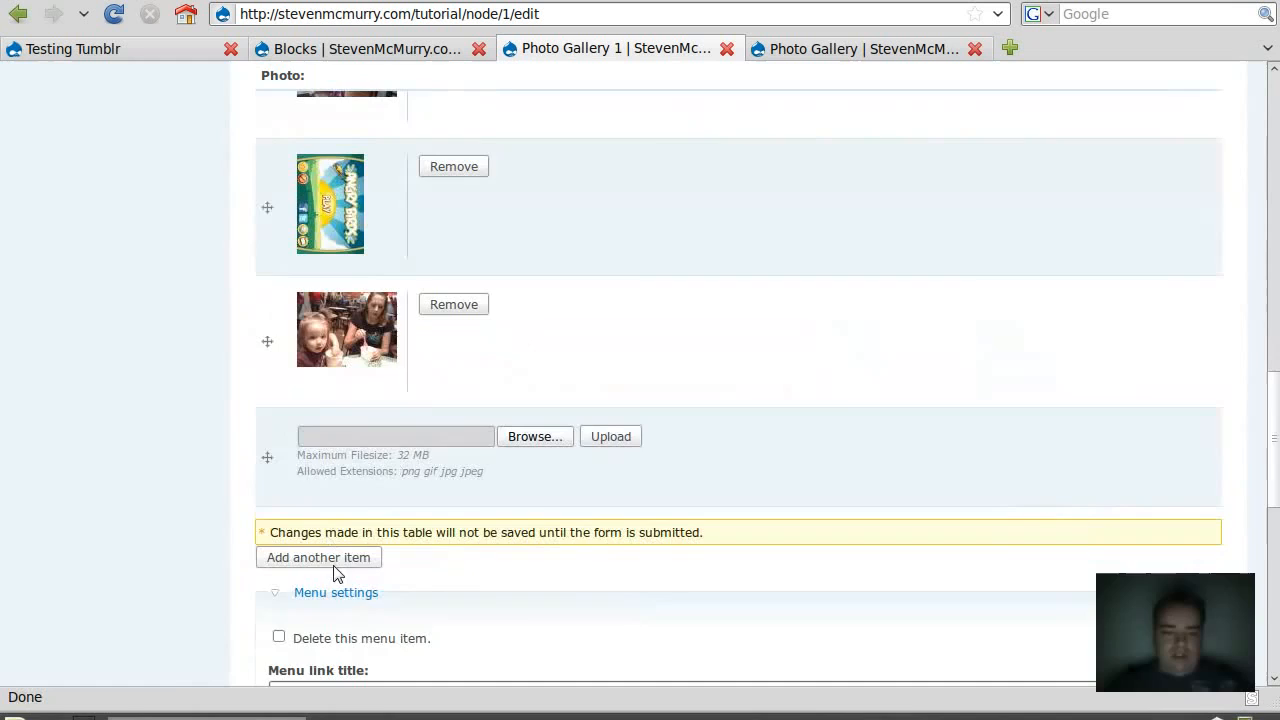
pyautogui.scroll(-4, 300, 527)
pyautogui.click(297, 521)
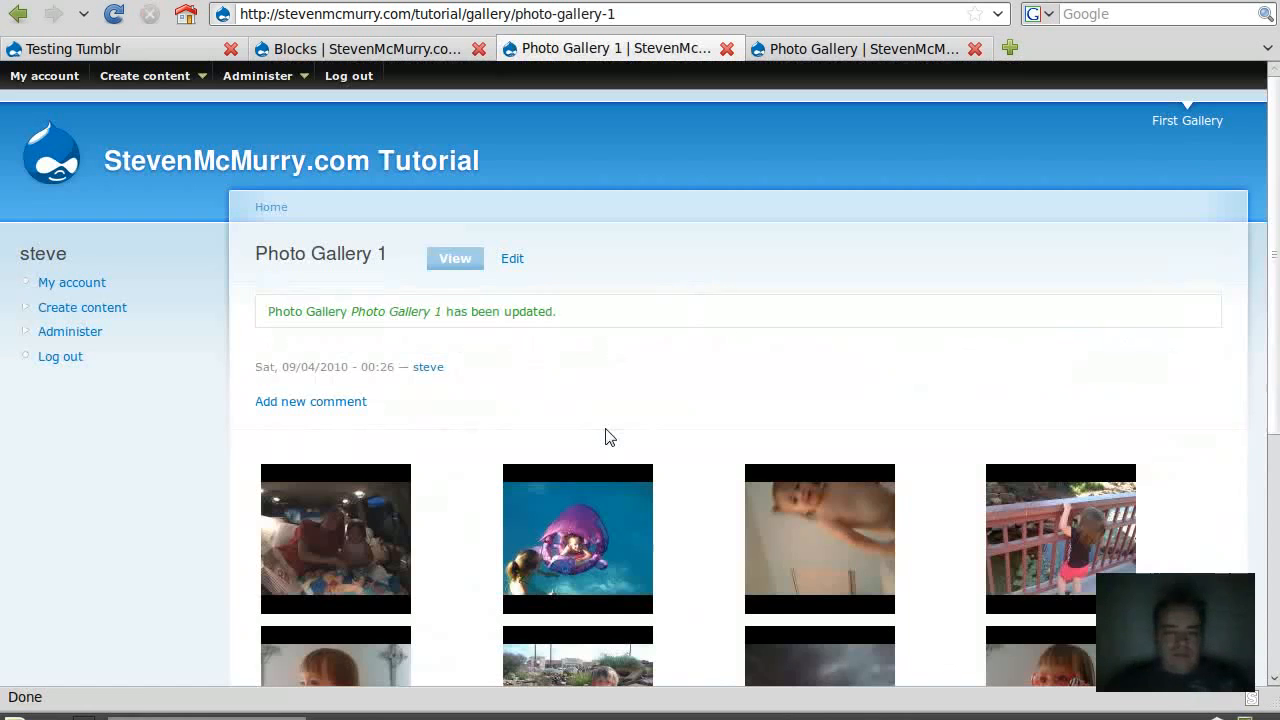
# - Review the order of the photos in the grid on the saved Photo Gallery 1 page
pyautogui.scroll(-7, 602, 424)
pyautogui.scroll(7, 602, 424)
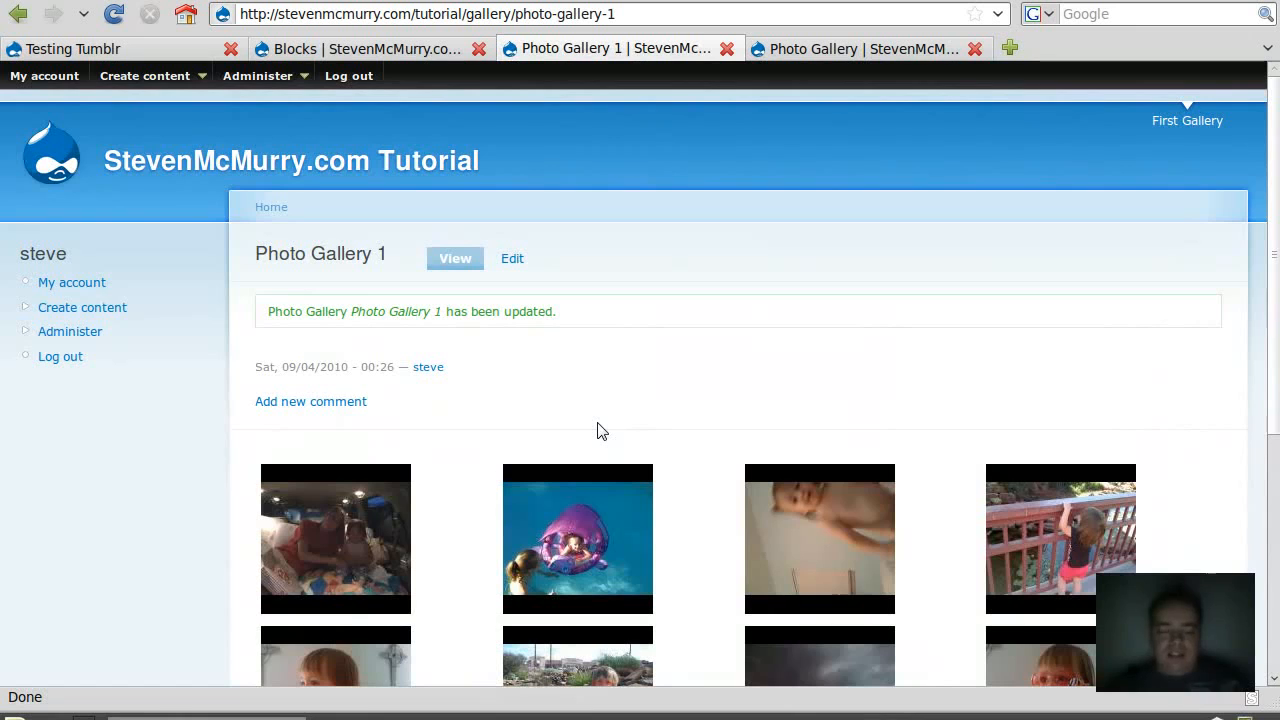
pyautogui.scroll(-4, 670, 390)
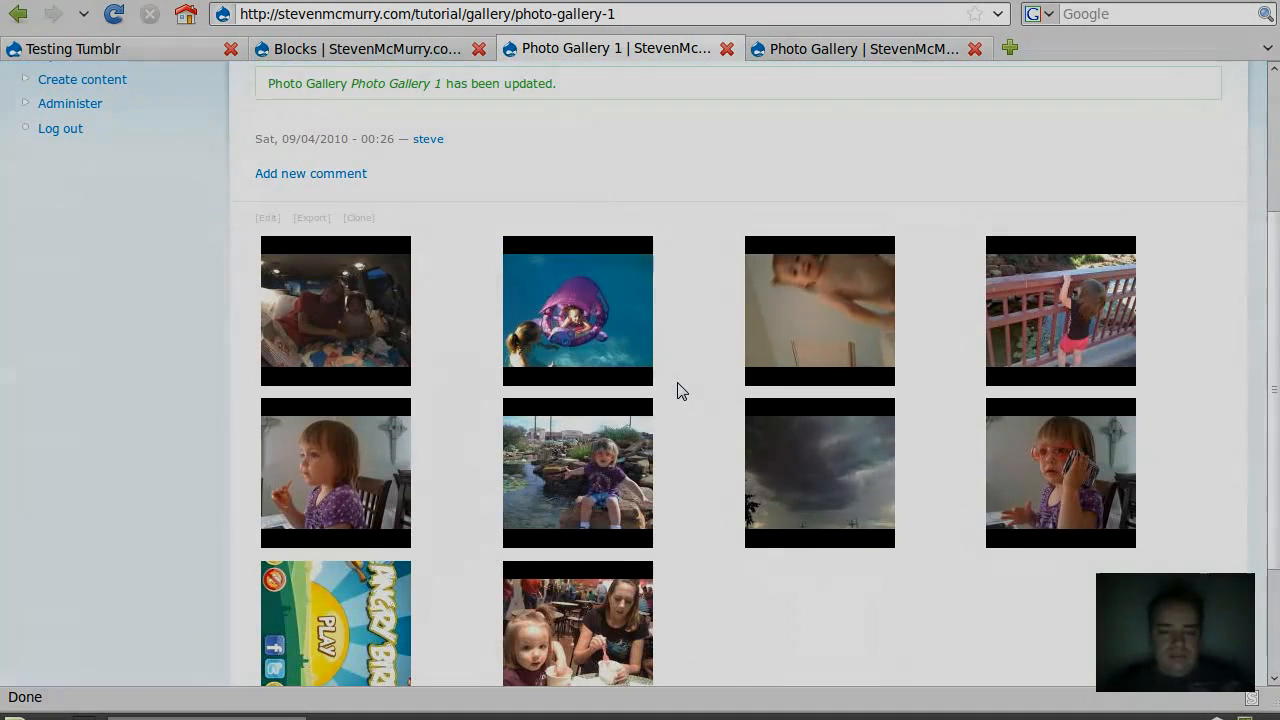
pyautogui.scroll(3, 677, 390)
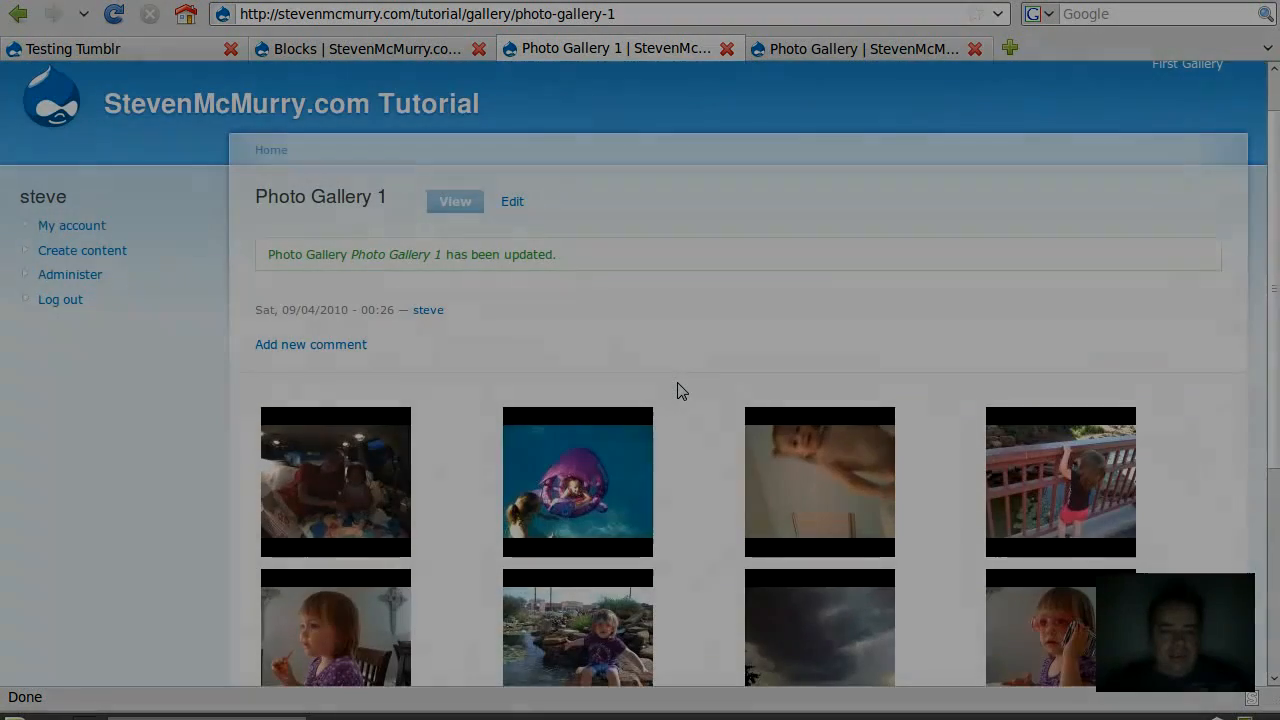